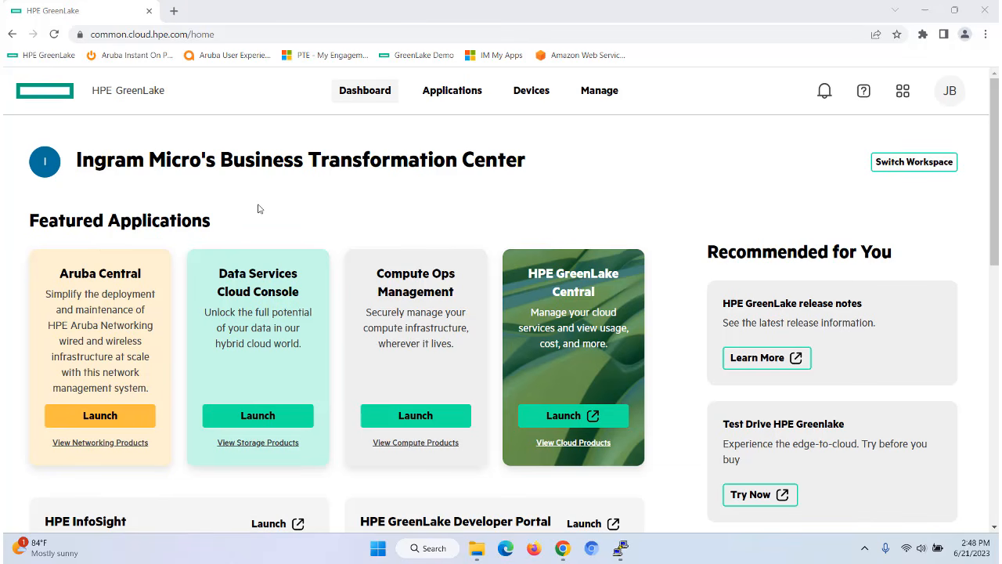
# - Launch Aruba Central from the GreenLake dashboard and look over its navigation options
pyautogui.click(88, 418)
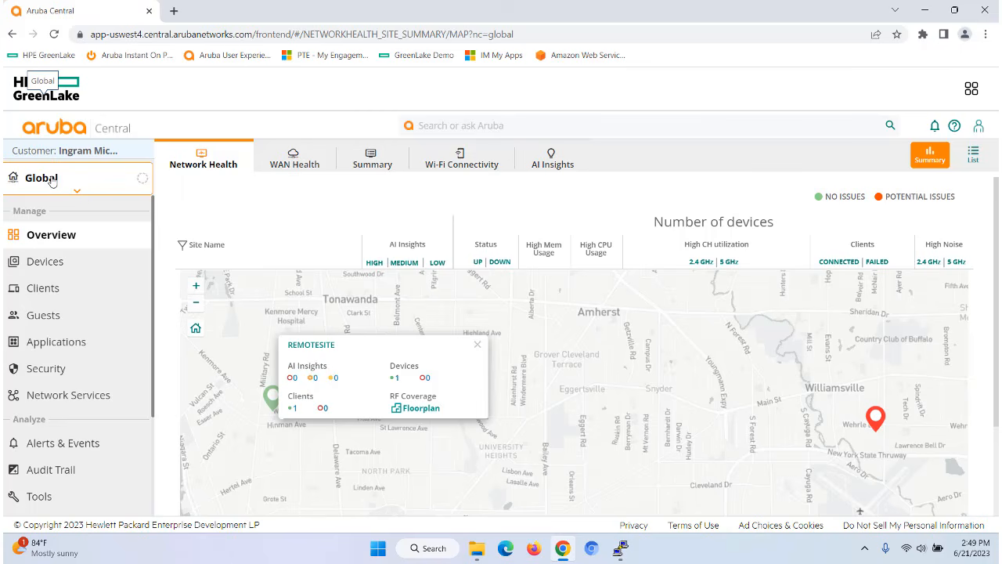
pyautogui.scroll(-3, 59, 392)
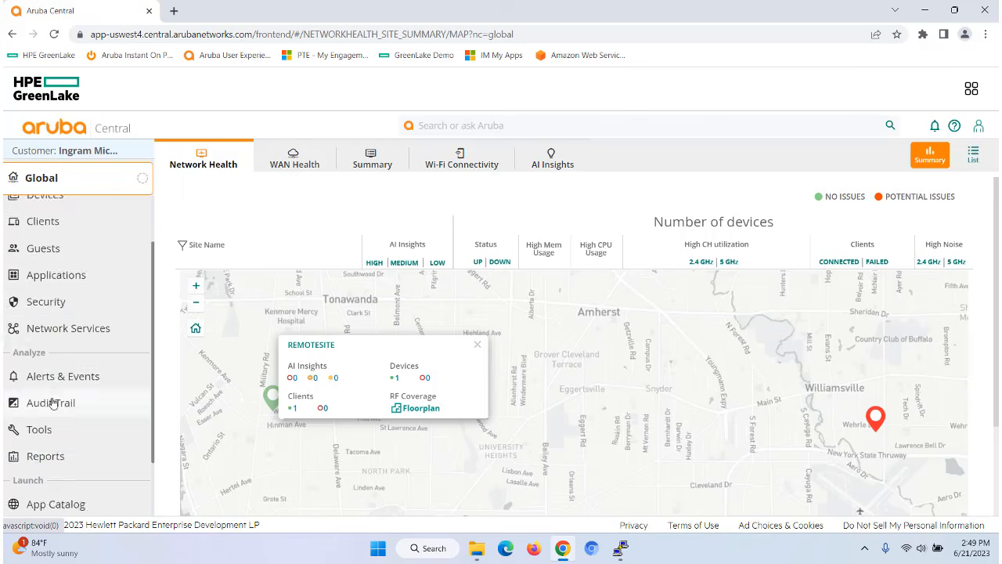
pyautogui.scroll(3, 45, 417)
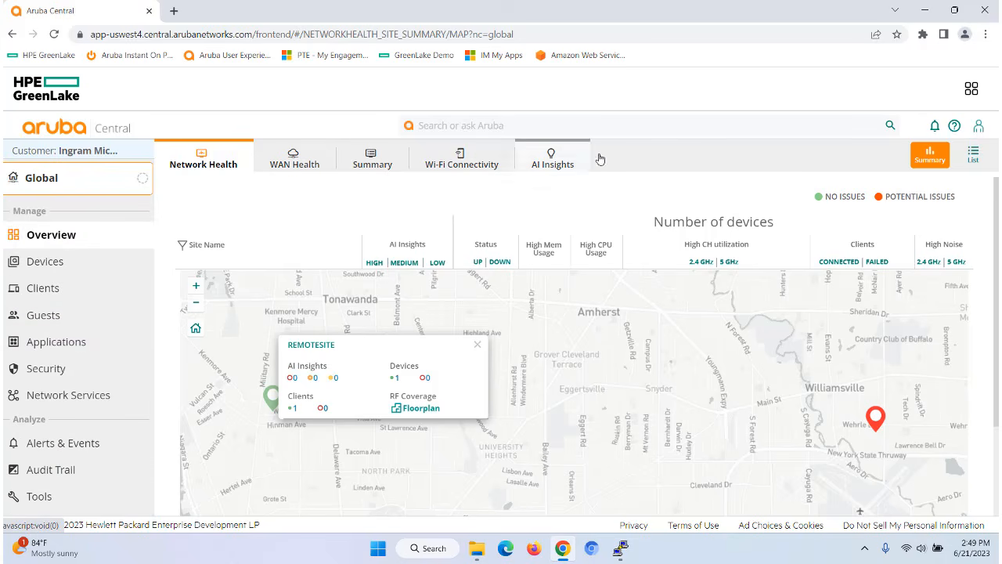
# - Look through the Devices, Clients and Guests pages at the Global level, then return to the network health overview
pyautogui.click(48, 261)
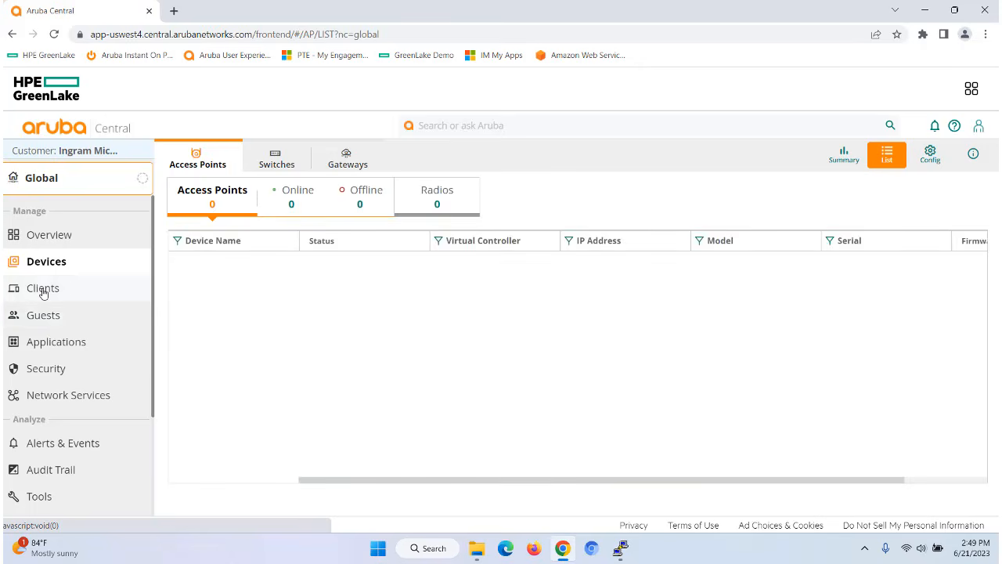
pyautogui.click(44, 291)
pyautogui.click(43, 315)
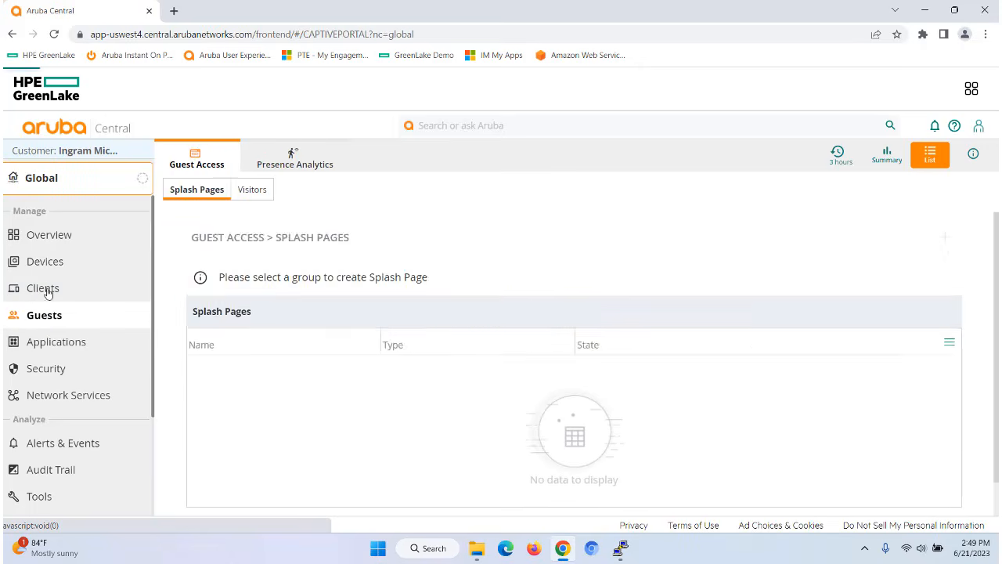
pyautogui.click(56, 238)
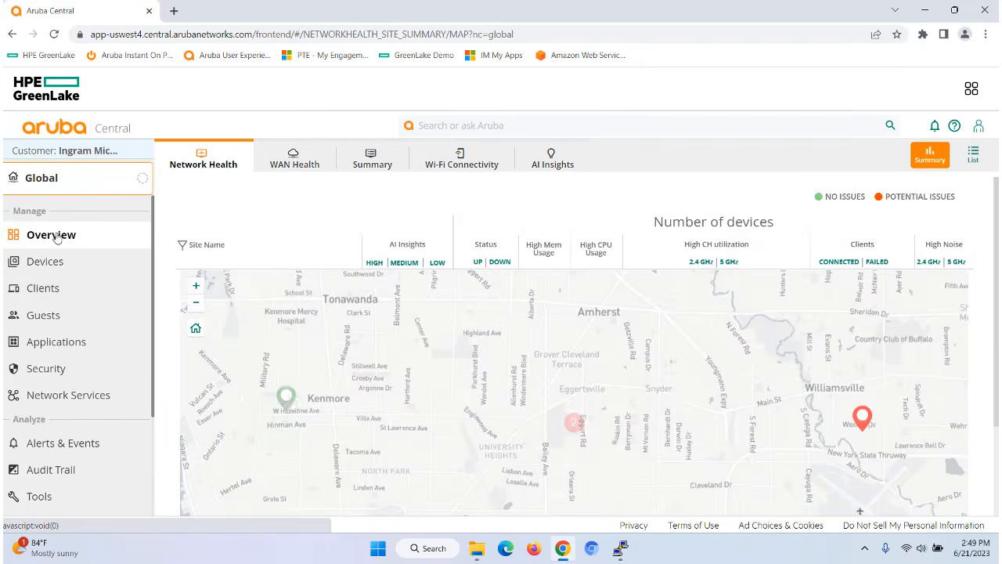
# - View the groups, sites and labels available for filtering, keeping the Global scope
pyautogui.click(76, 185)
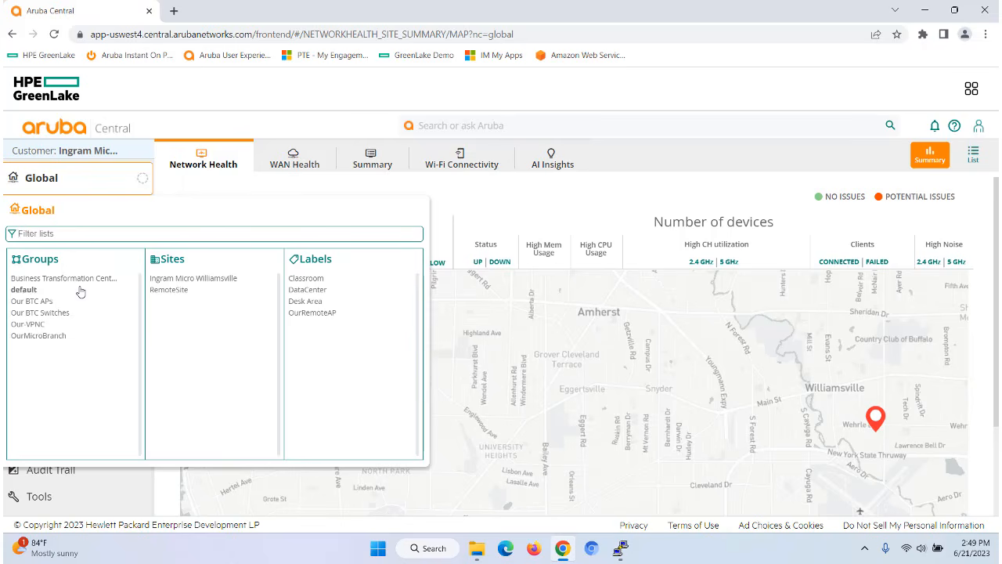
pyautogui.click(99, 213)
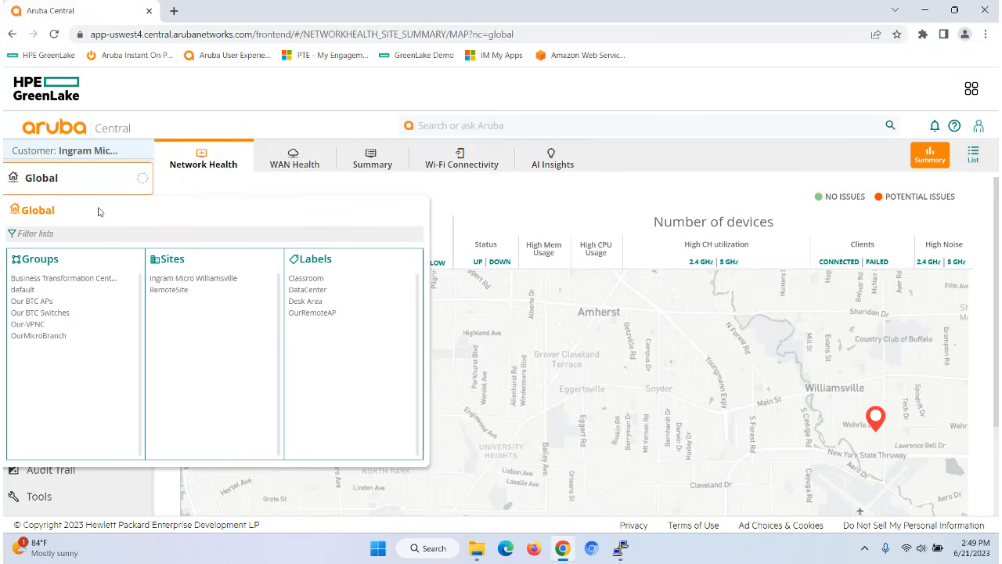
pyautogui.click(64, 188)
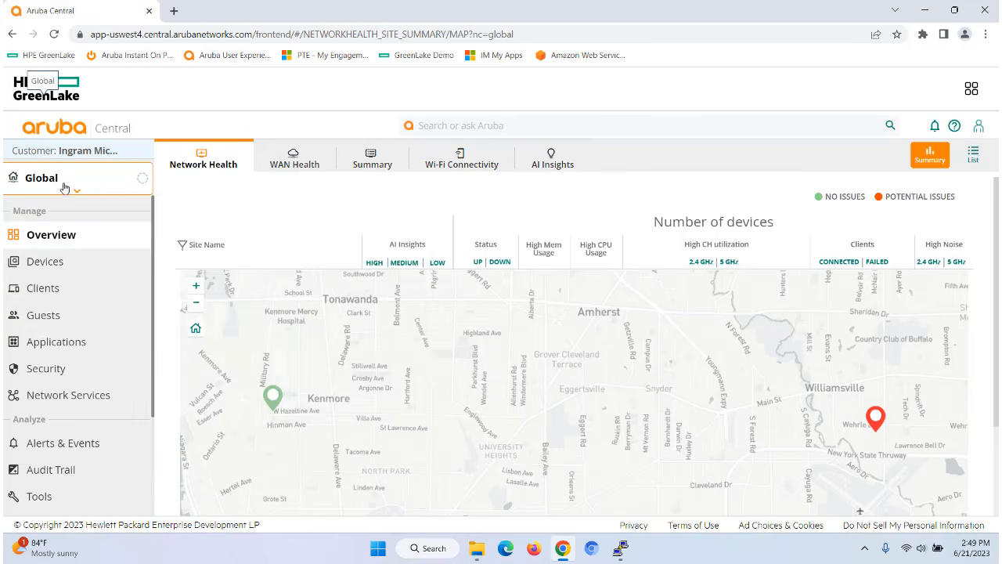
# - Prepare a remote console session in the troubleshooting tools with device type Switch and the switch 6200F-24G-Class4-PoE-4SFP
pyautogui.scroll(-4, 78, 275)
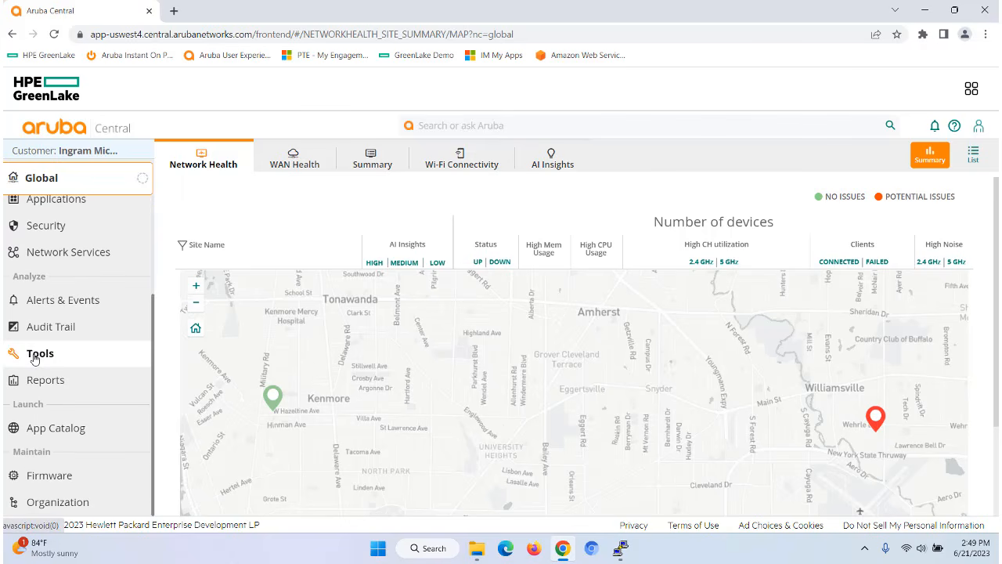
pyautogui.click(34, 356)
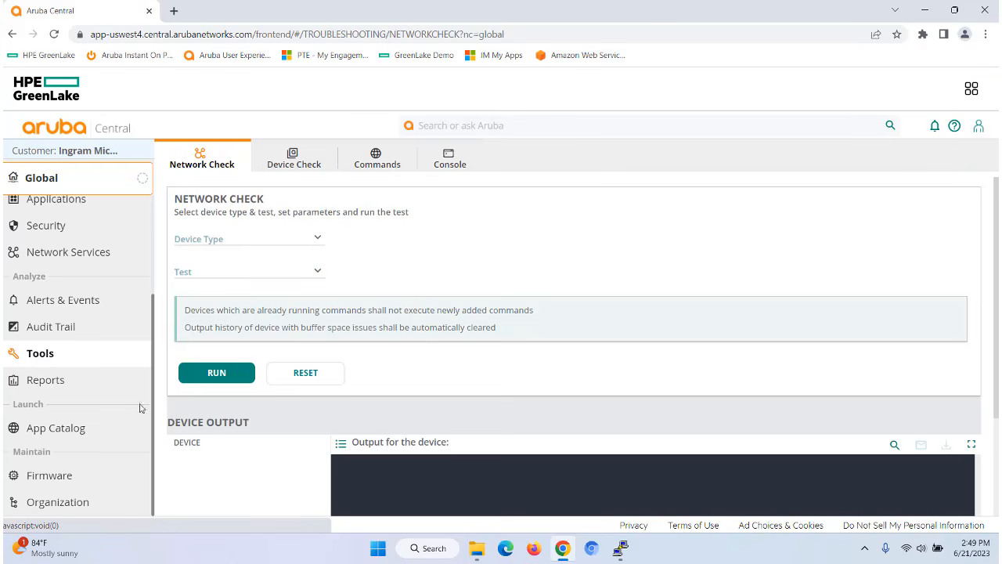
pyautogui.click(454, 160)
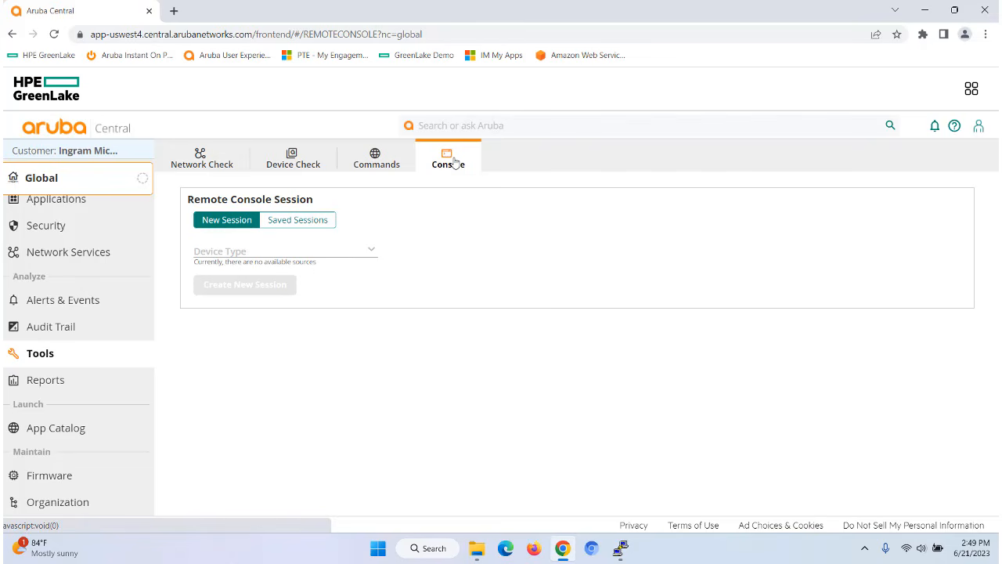
pyautogui.click(373, 251)
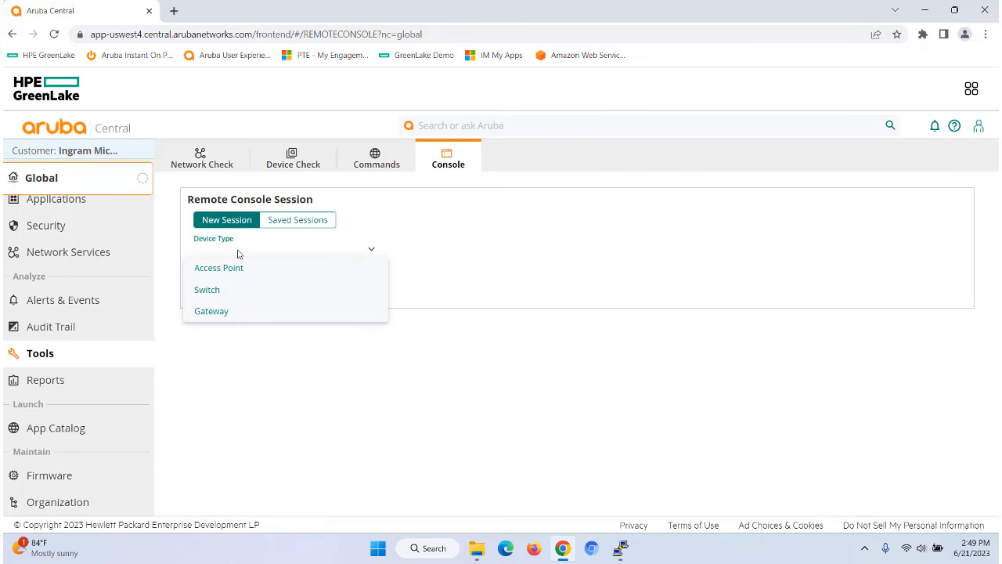
pyautogui.click(206, 289)
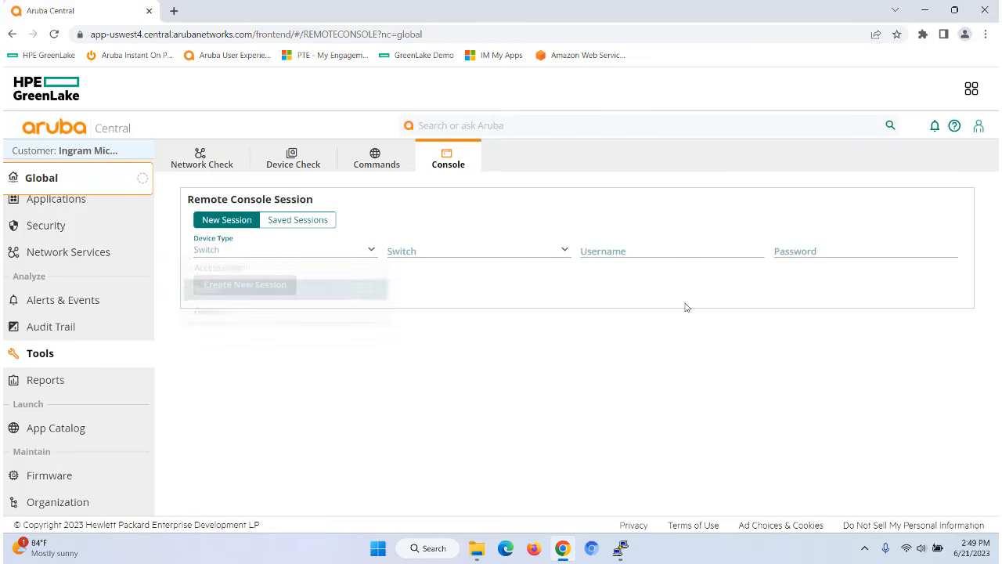
pyautogui.click(568, 250)
pyautogui.click(553, 268)
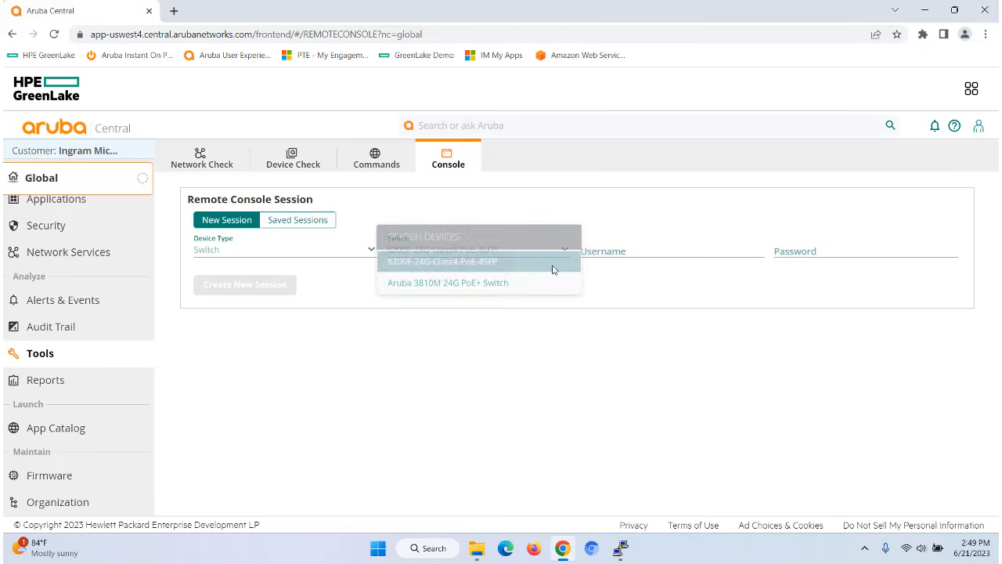
# - Enter the admin username and the account password for the switch, and create the new console session
pyautogui.click(622, 248)
pyautogui.write('admn')
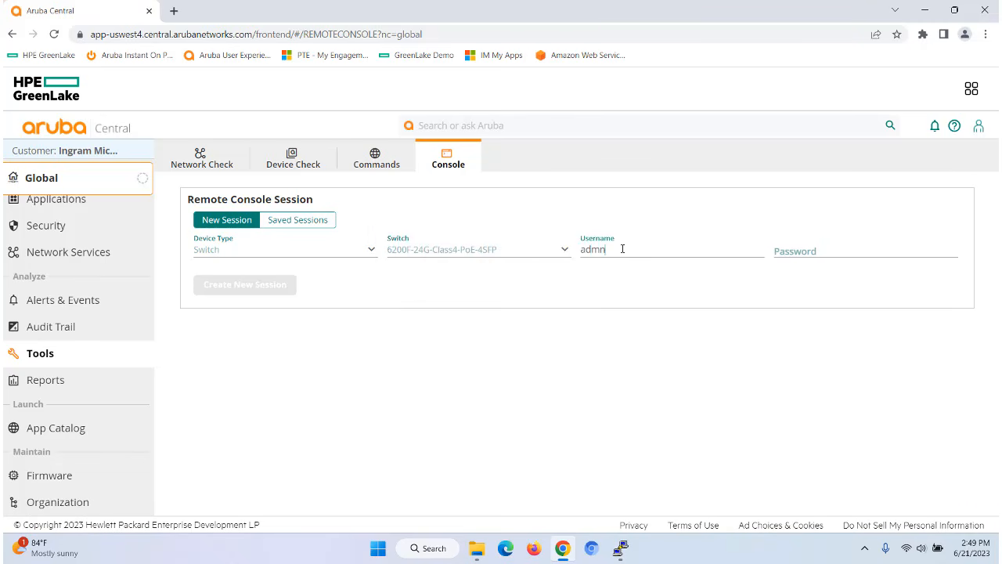
pyautogui.click(793, 247)
pyautogui.write('a•••••••')
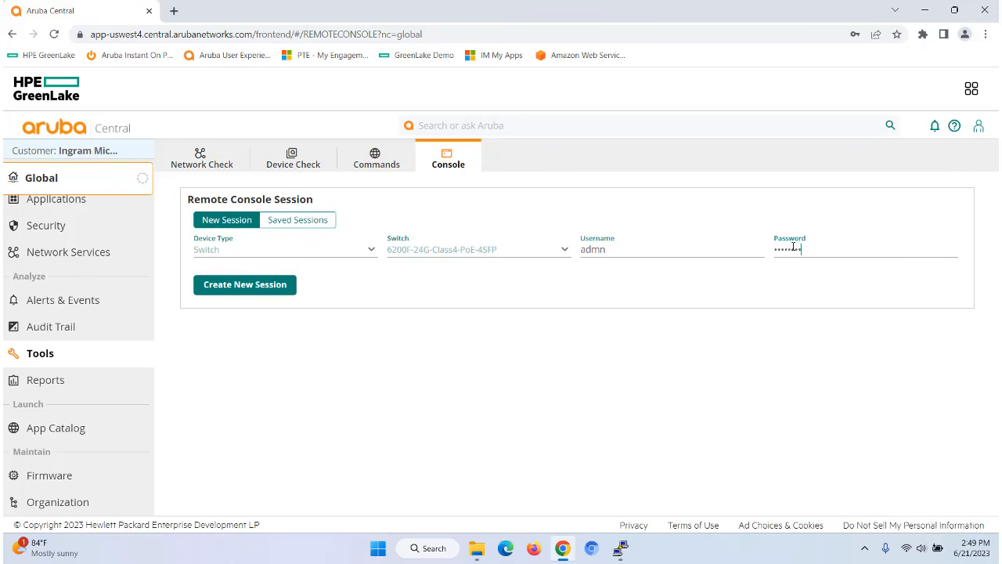
pyautogui.click(249, 289)
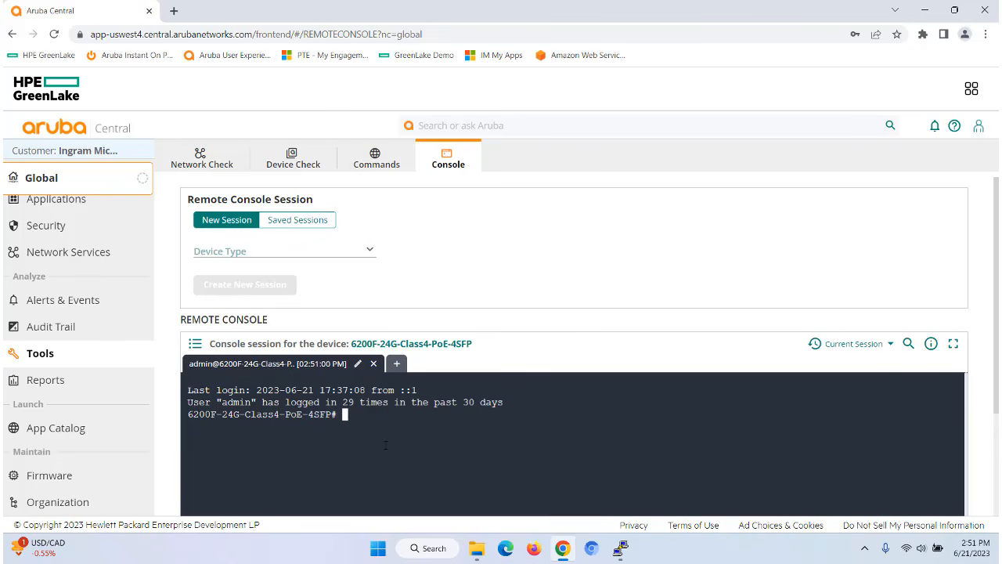
# - Run "sho run" in the 6200F console session and view the end of the running configuration
pyautogui.press('Return')
pyautogui.press('Return')
pyautogui.press('Return')
pyautogui.write('s')
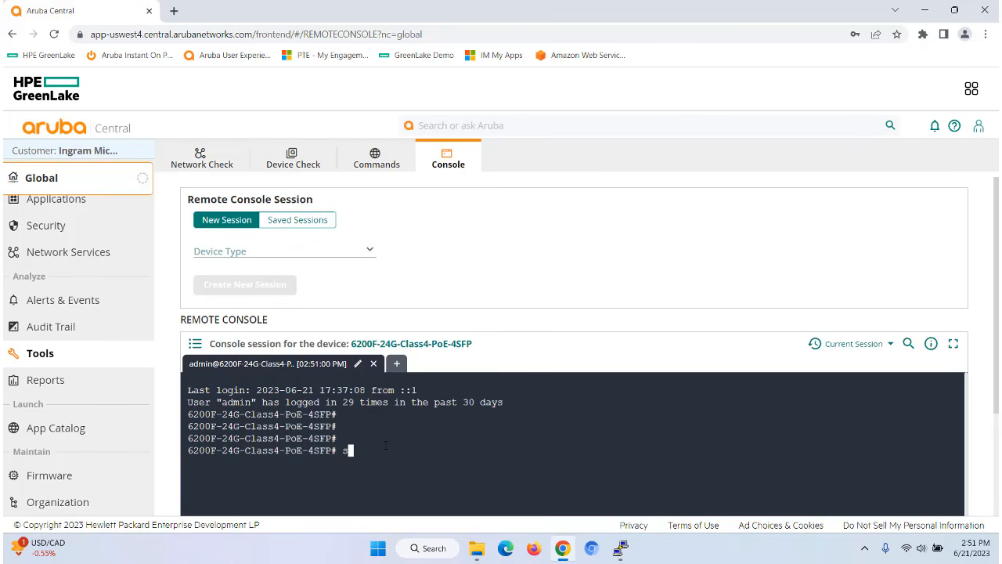
pyautogui.write('ho run')
pyautogui.press('Return')
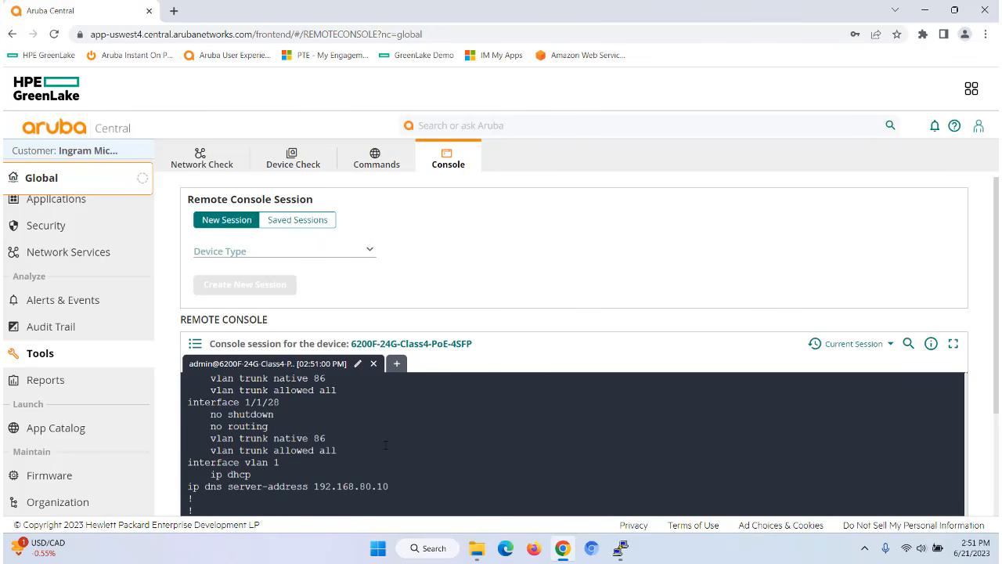
pyautogui.scroll(-2, 479, 355)
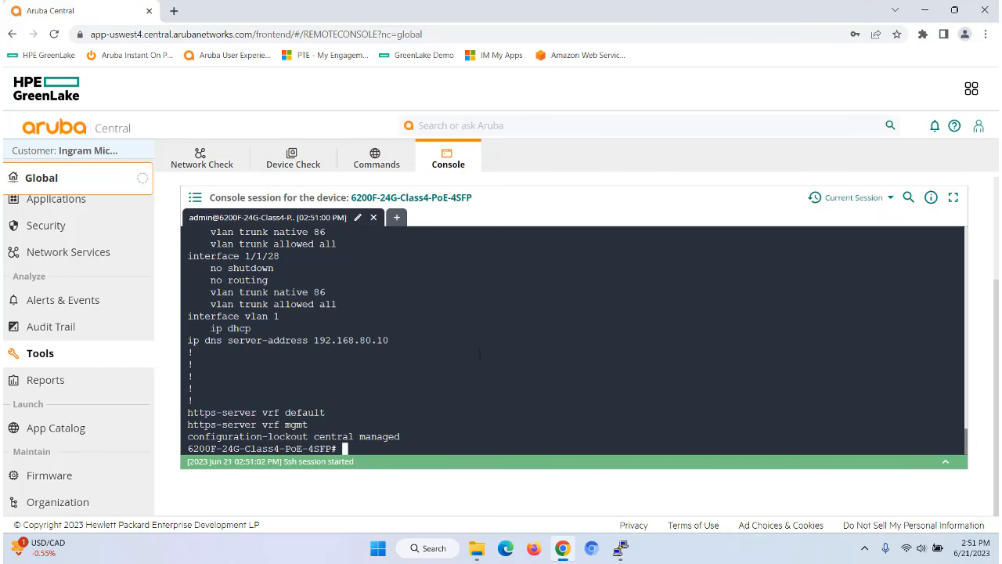
# - Switch to PuTTY and bring up both open switch sessions, 192.168.86.98 and 192.168.86.76
pyautogui.moveTo(620, 548)
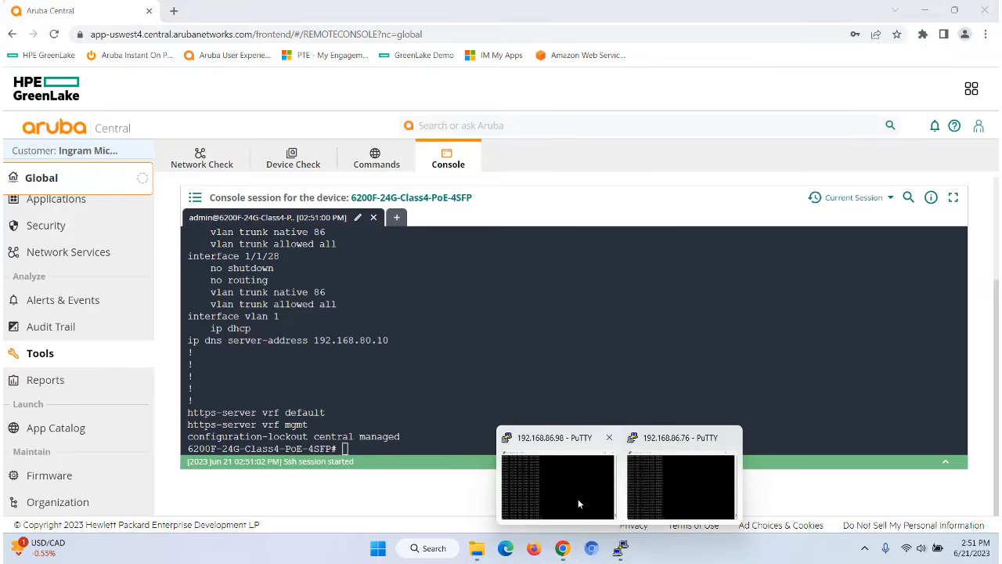
pyautogui.click(578, 498)
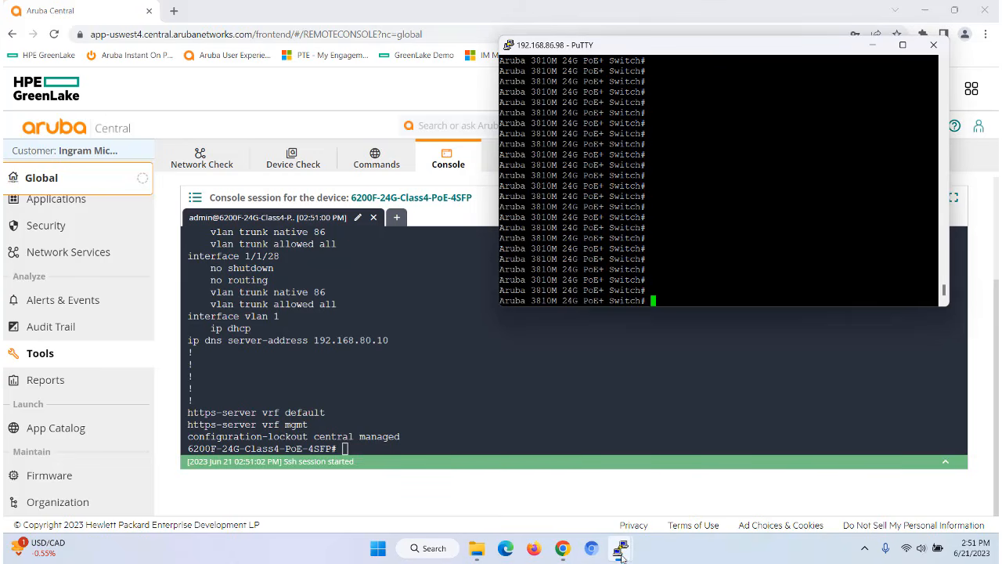
pyautogui.click(681, 493)
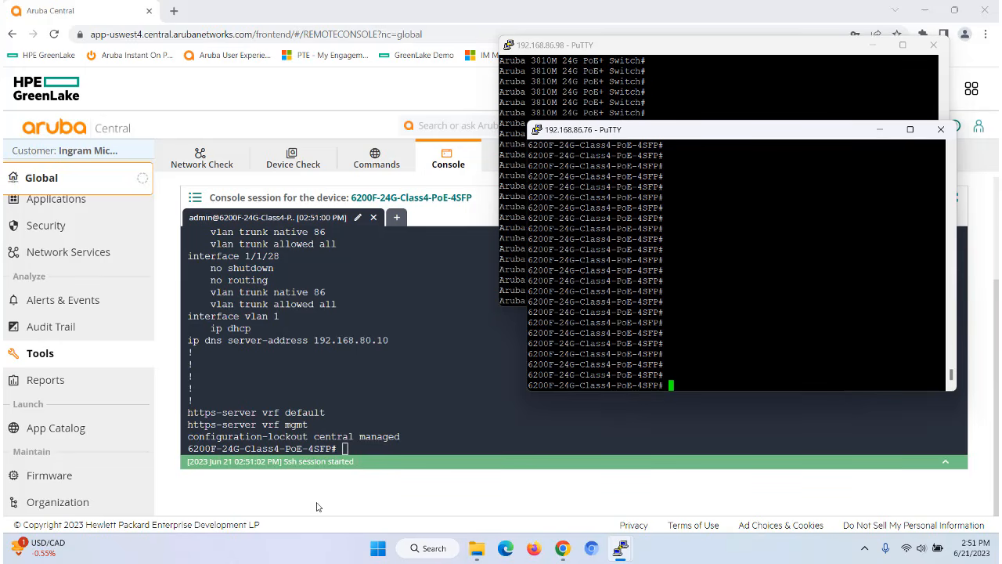
# - Set the Aruba Central scope to the Business Transformation Center group and list the group's switches
pyautogui.click(56, 180)
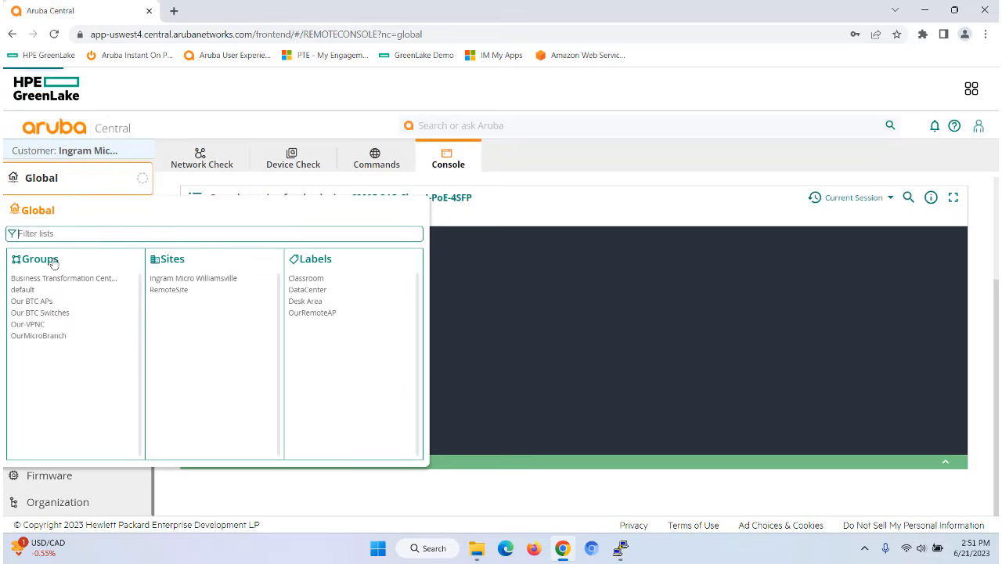
pyautogui.click(67, 280)
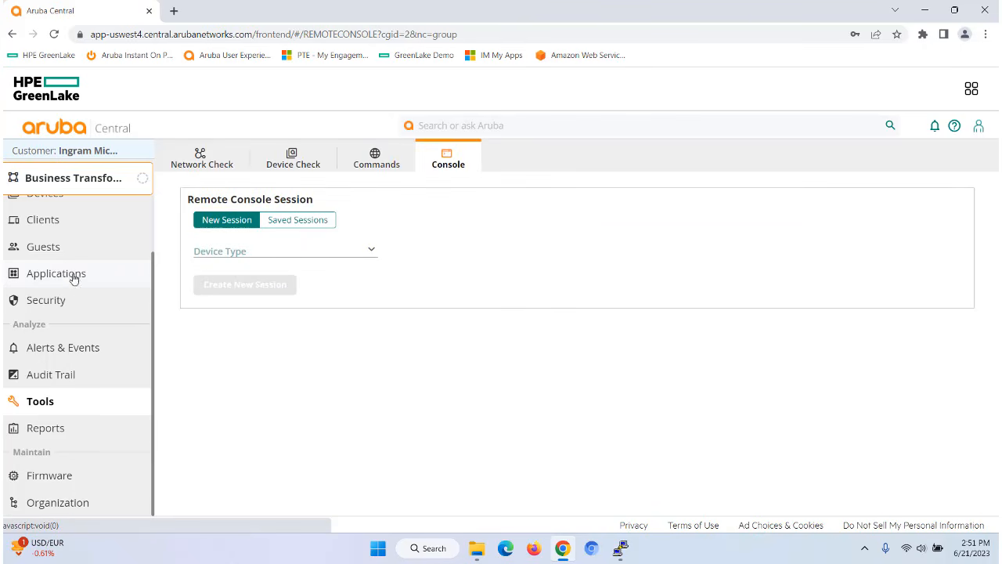
pyautogui.scroll(2, 74, 277)
pyautogui.click(40, 264)
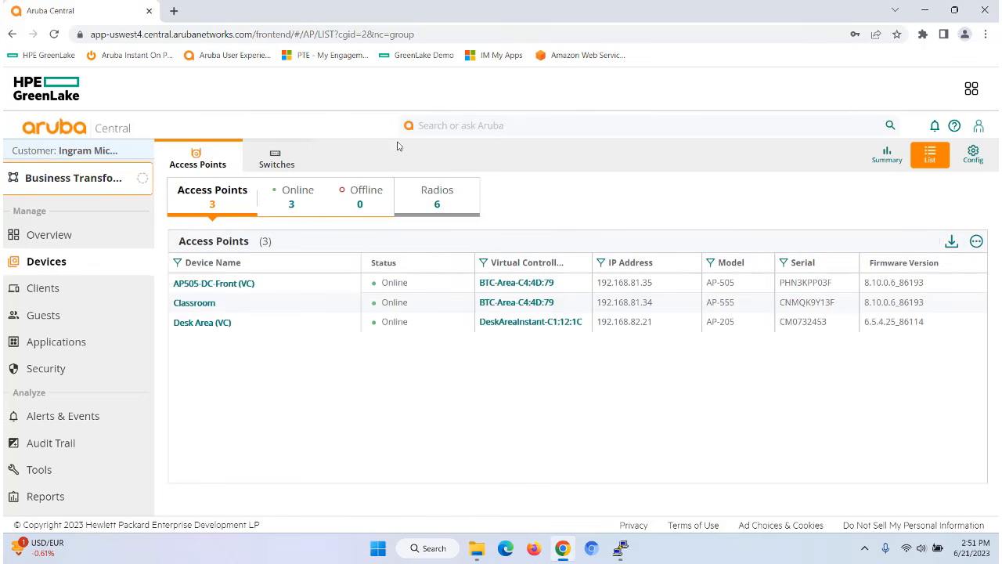
pyautogui.click(286, 160)
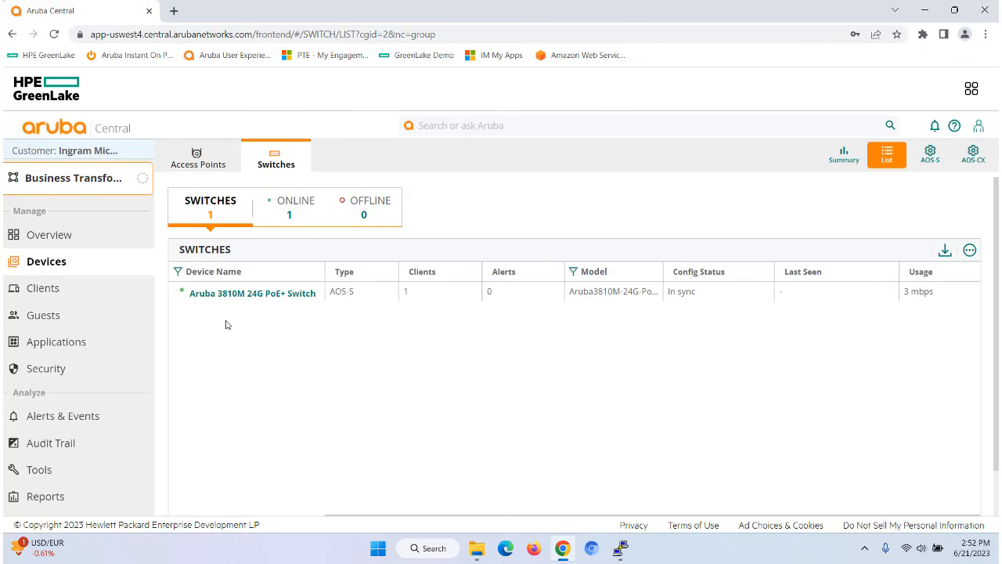
# - View the VLANs in the group's AOS-S interface configuration
pyautogui.click(930, 154)
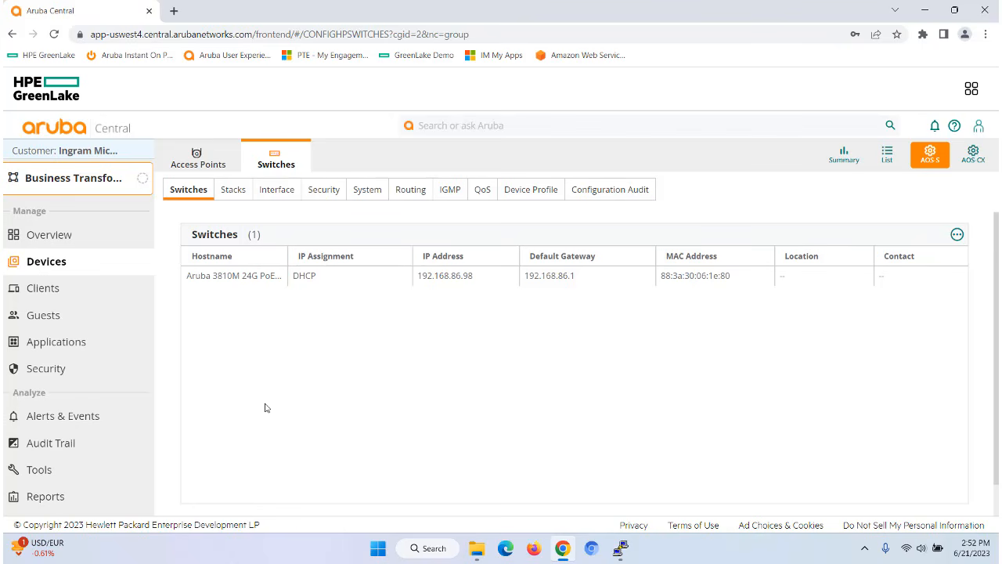
pyautogui.click(275, 190)
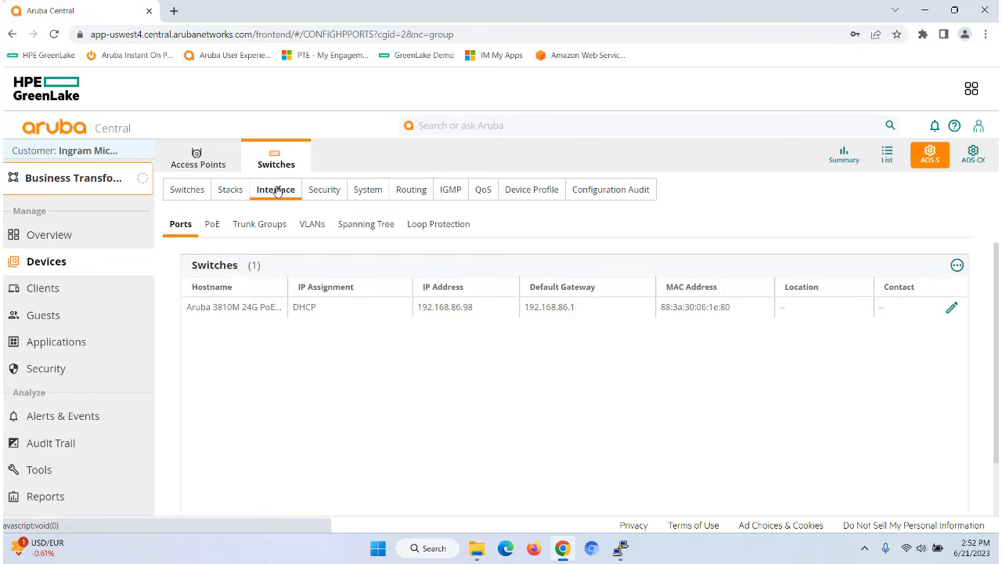
pyautogui.click(314, 227)
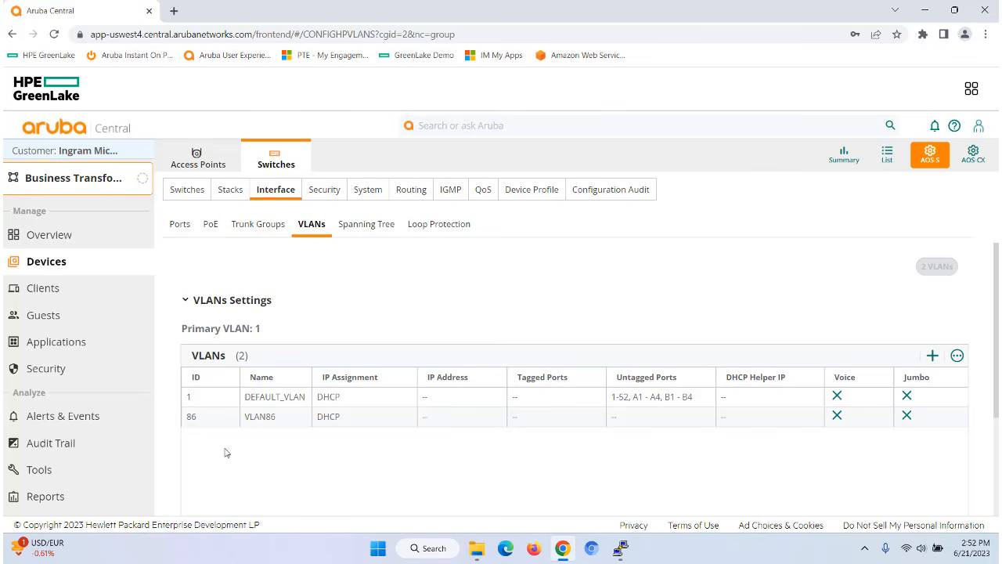
# - Open the Aruba 3810M 24G PoE+ Switch from the group's switch list and show its device-level VLAN configuration
pyautogui.click(887, 157)
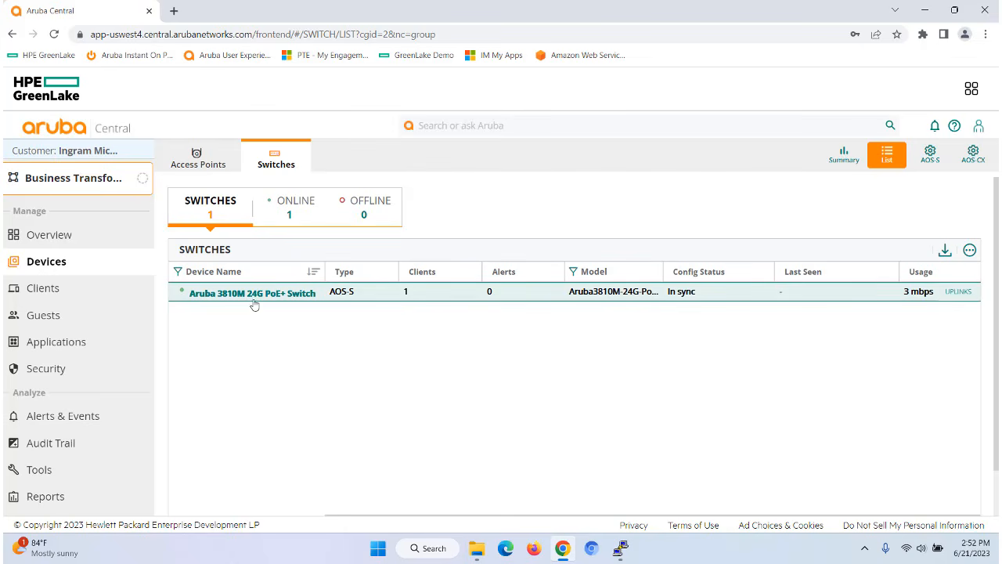
pyautogui.click(253, 293)
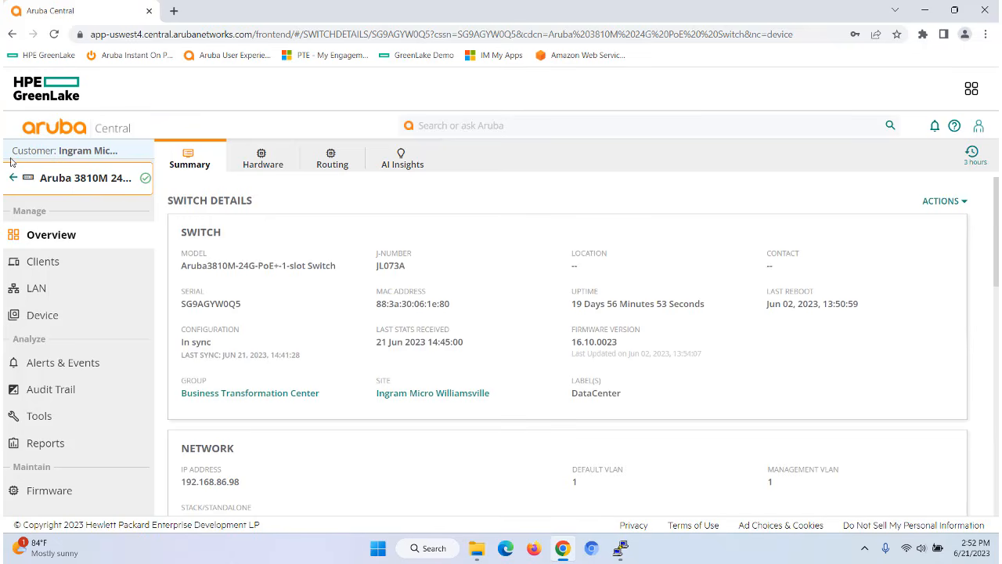
pyautogui.click(36, 315)
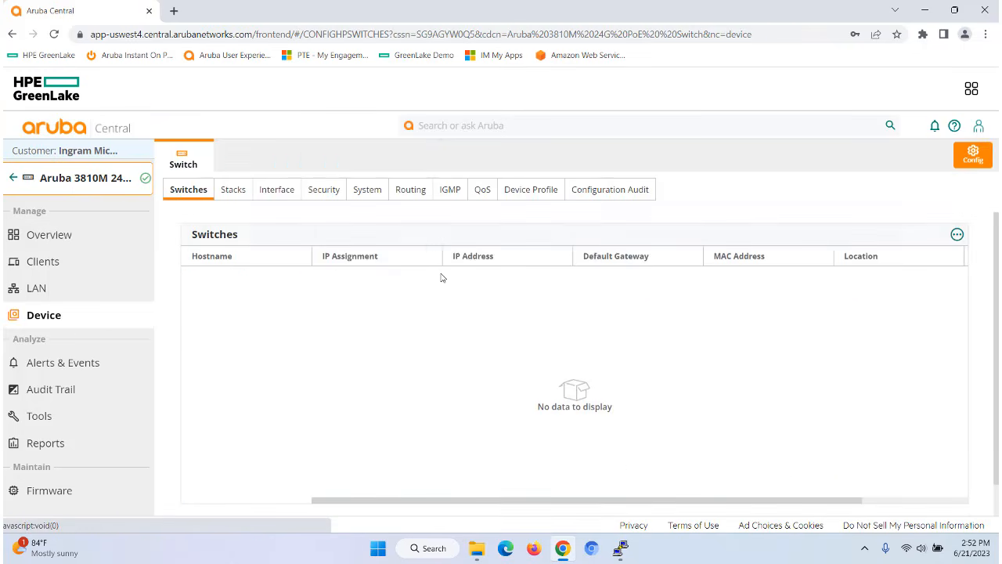
pyautogui.click(275, 190)
pyautogui.click(312, 224)
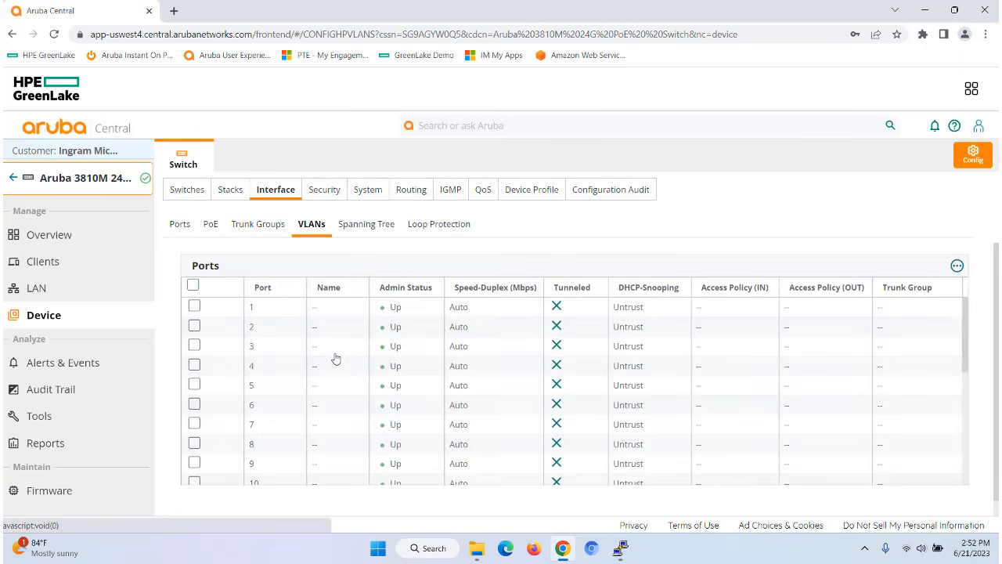
# - Review the switch's VLAN table, and inspect the editable settings of ports 2 and 3 without saving
pyautogui.scroll(-2, 387, 379)
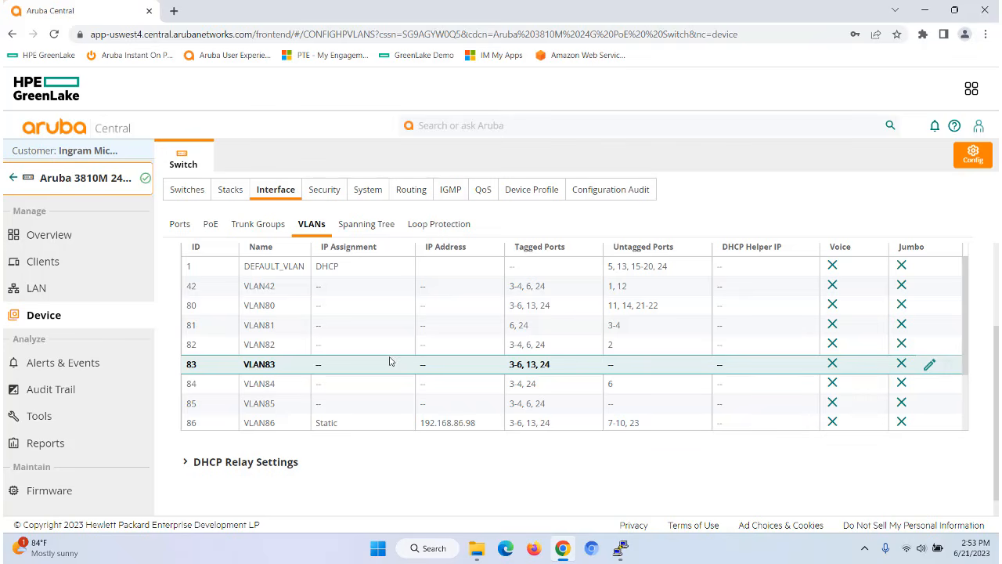
pyautogui.scroll(2, 390, 361)
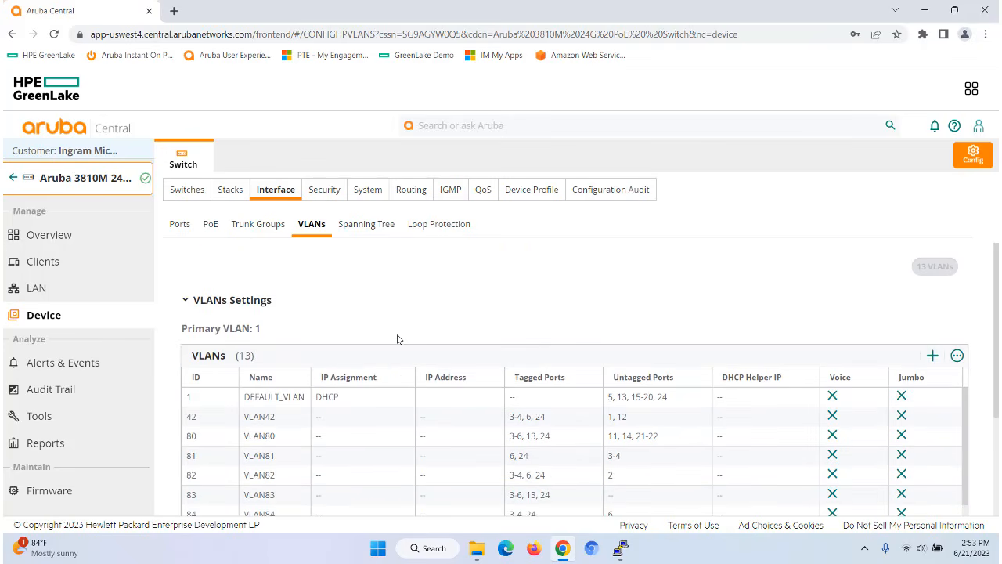
pyautogui.click(178, 225)
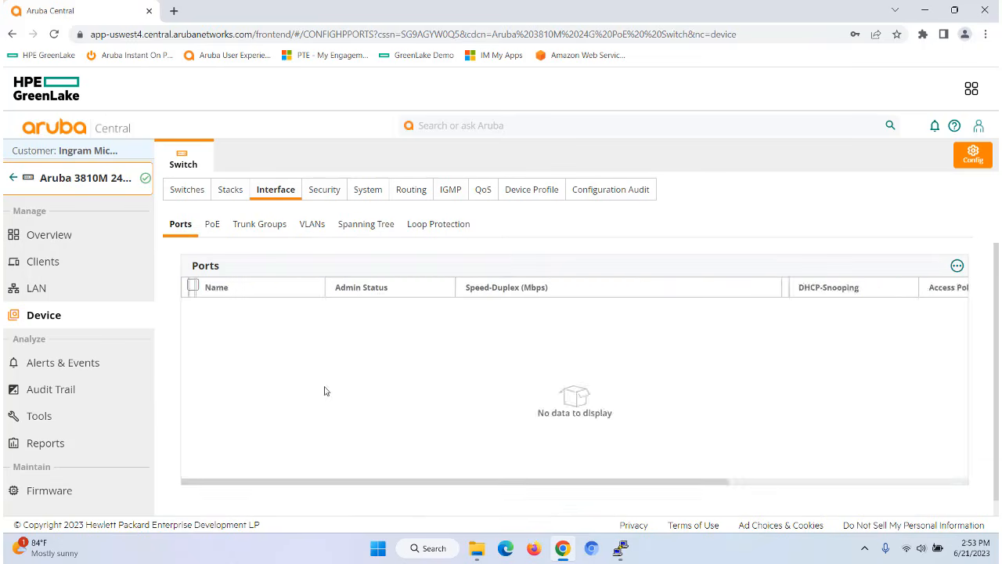
pyautogui.click(196, 326)
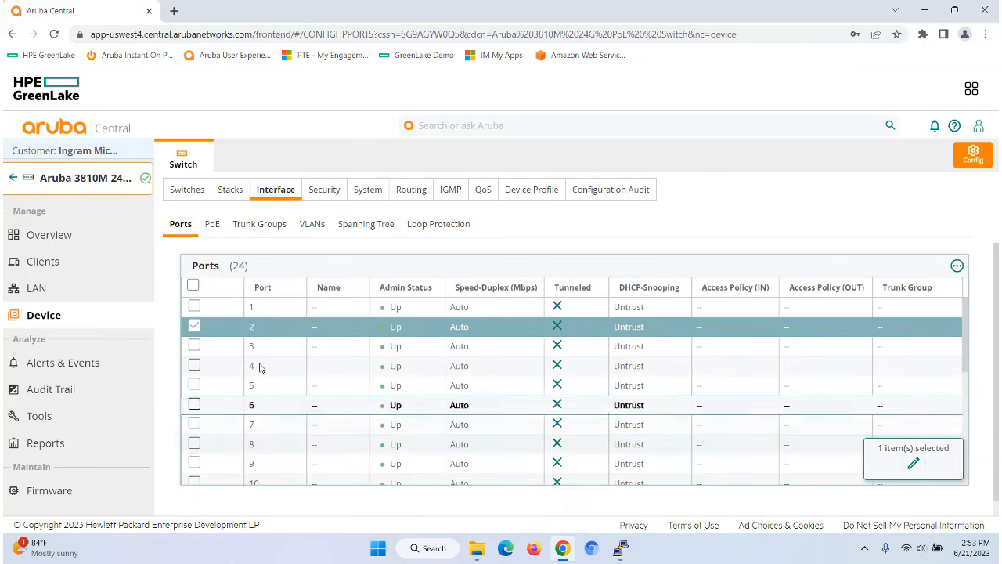
pyautogui.click(912, 462)
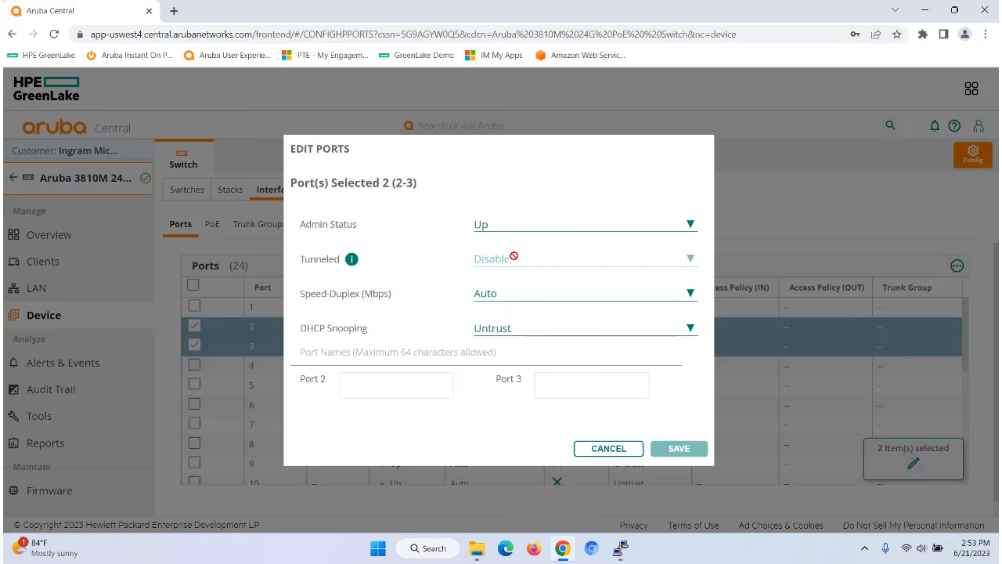
pyautogui.click(610, 449)
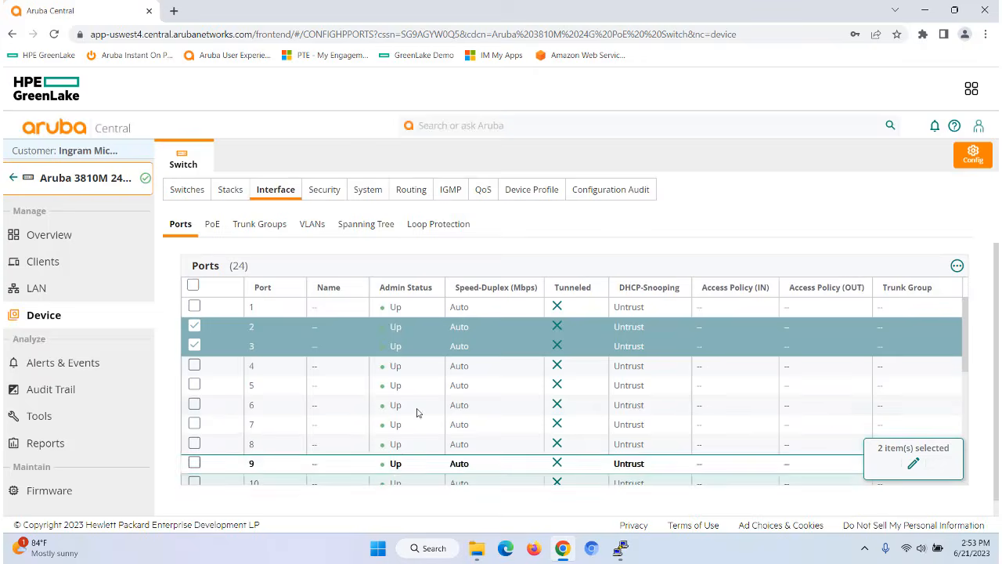
pyautogui.click(196, 349)
# - Inspect the editable PoE settings of port 4 without saving, and show the switch's trunk groups
pyautogui.click(211, 224)
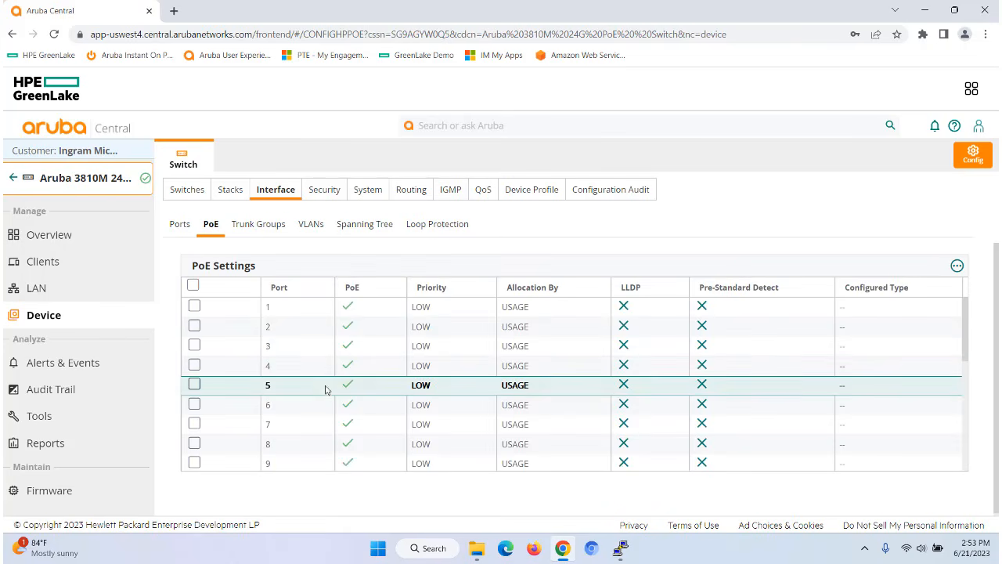
pyautogui.click(194, 364)
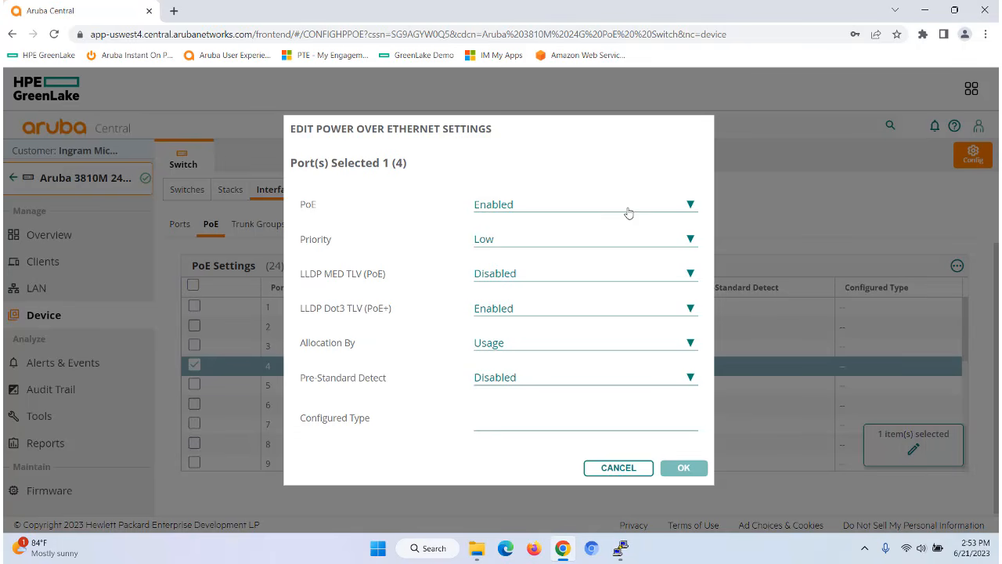
pyautogui.click(627, 211)
pyautogui.click(628, 211)
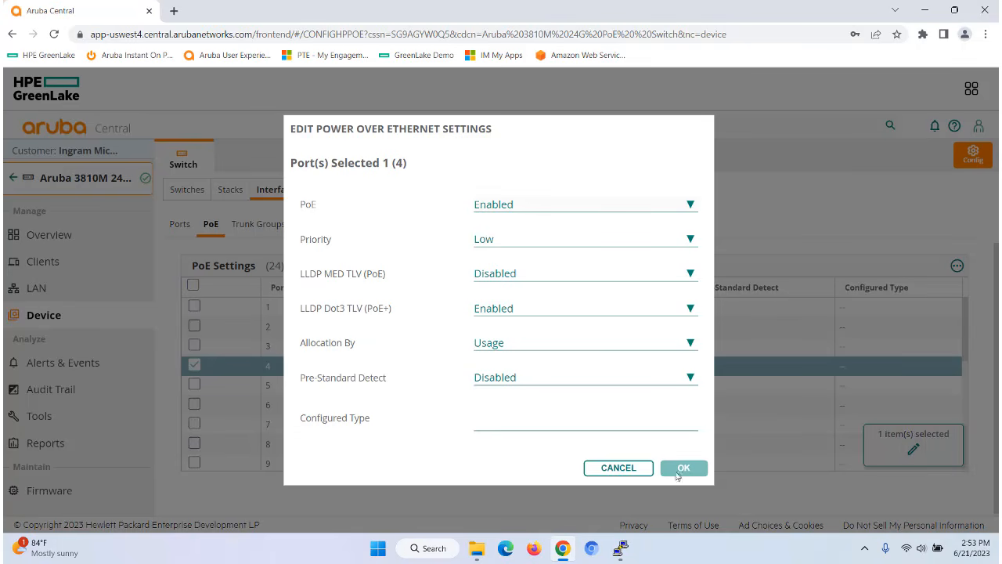
pyautogui.click(619, 471)
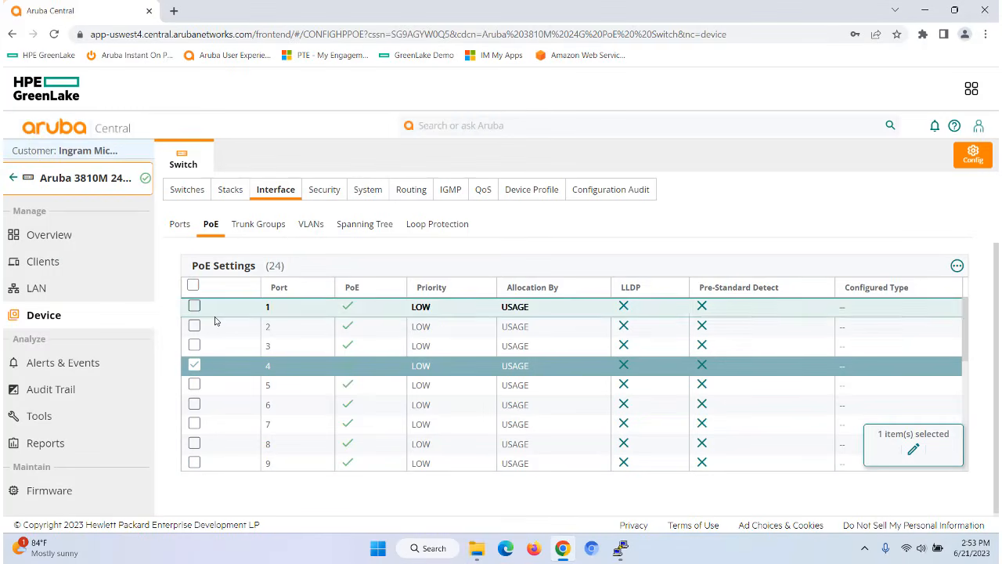
pyautogui.click(259, 225)
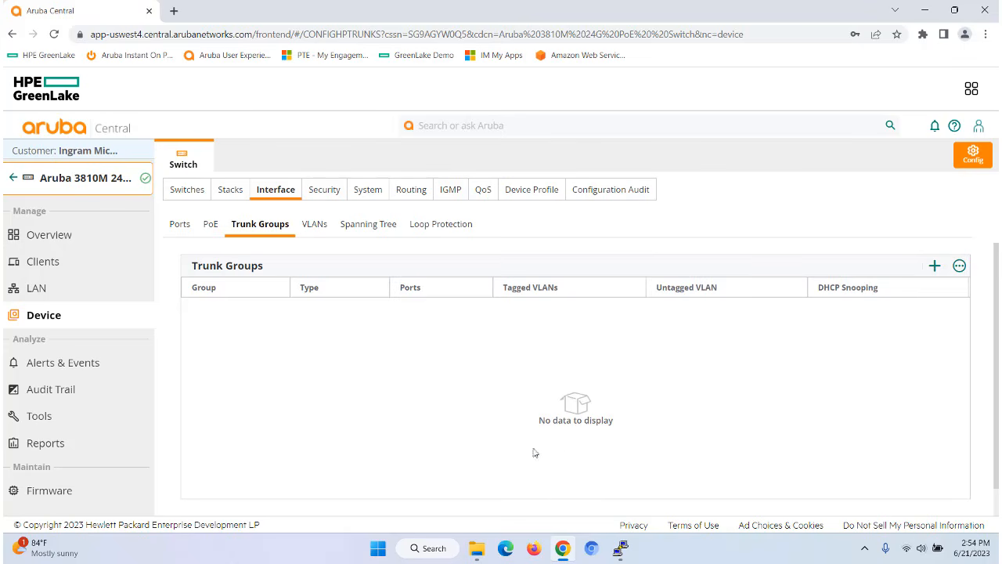
# - Switch to the 192.168.86.98 PuTTY session and page through the running configuration with "sho run" as far as the VLAN definitions
pyautogui.moveTo(618, 548)
pyautogui.click(573, 490)
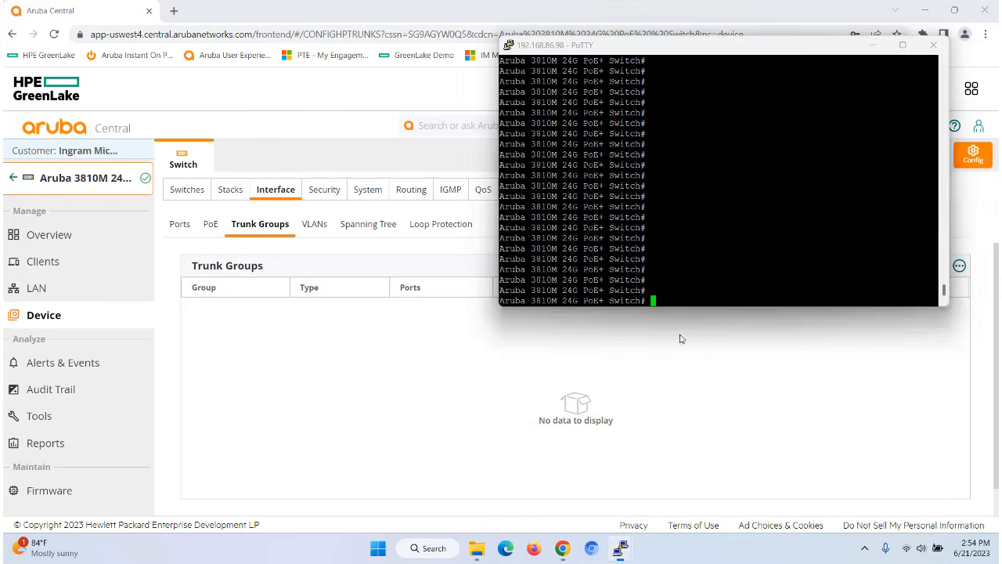
pyautogui.write('sho run')
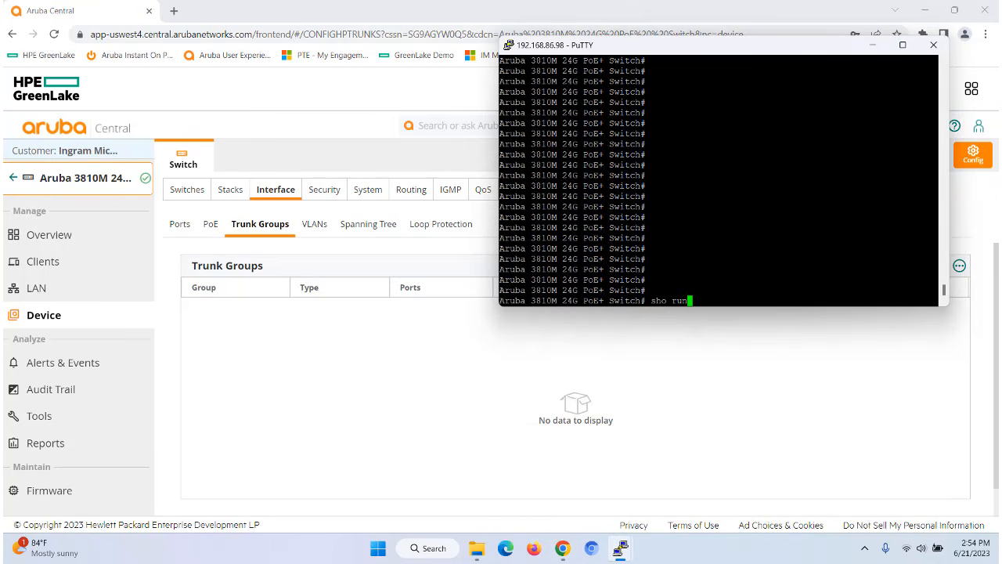
pyautogui.press('Return')
pyautogui.press('space')
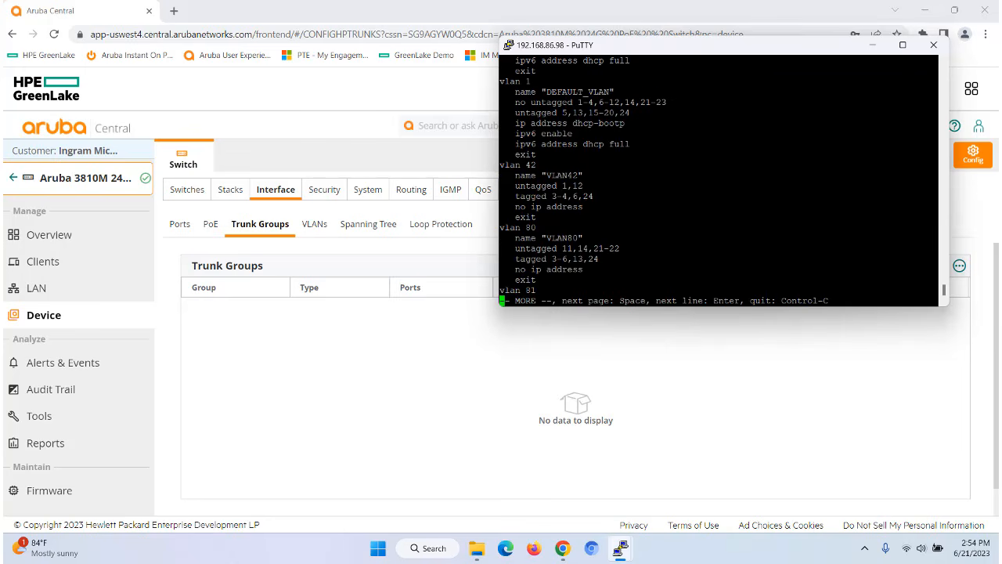
# - Bring up the 192.168.86.76 PuTTY session and page through its running configuration with "sho run" as far as the interface definitions
pyautogui.moveTo(624, 556)
pyautogui.click(666, 501)
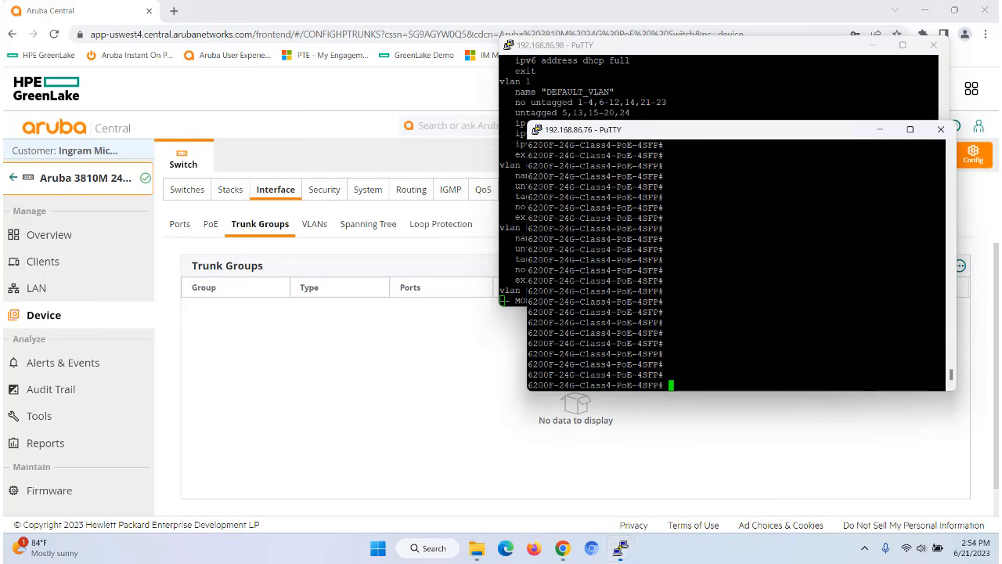
pyautogui.write('sho run')
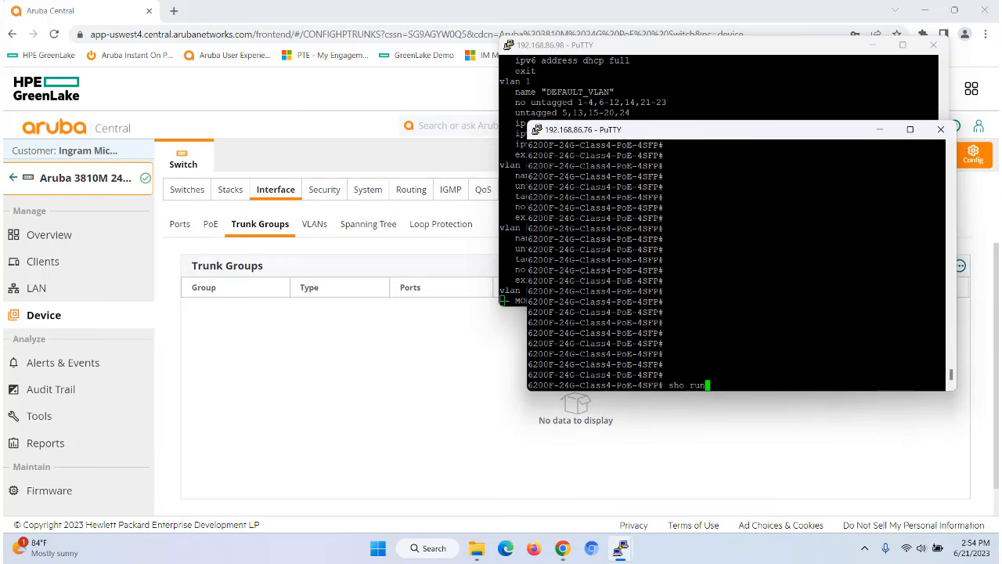
pyautogui.press('Return')
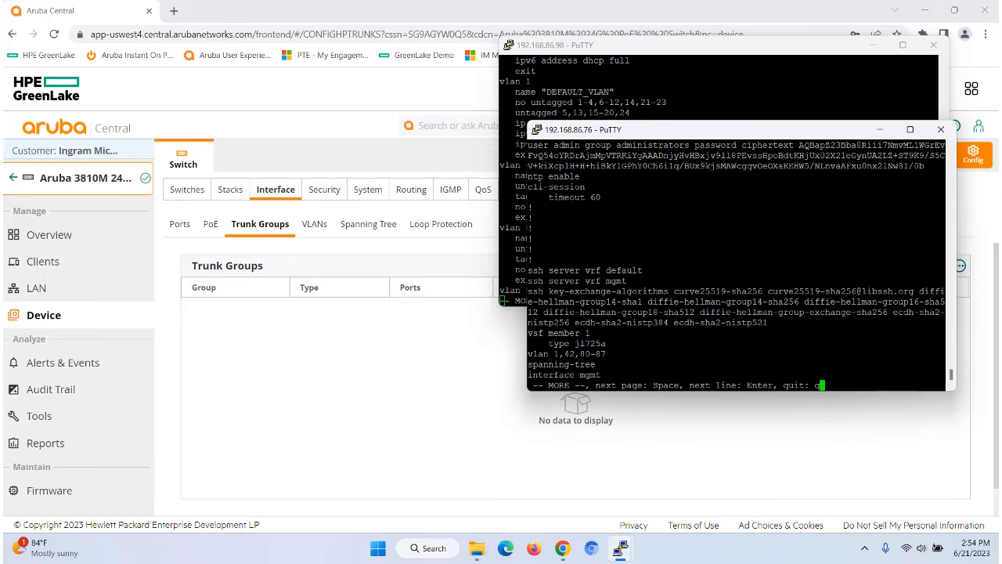
pyautogui.press('space')
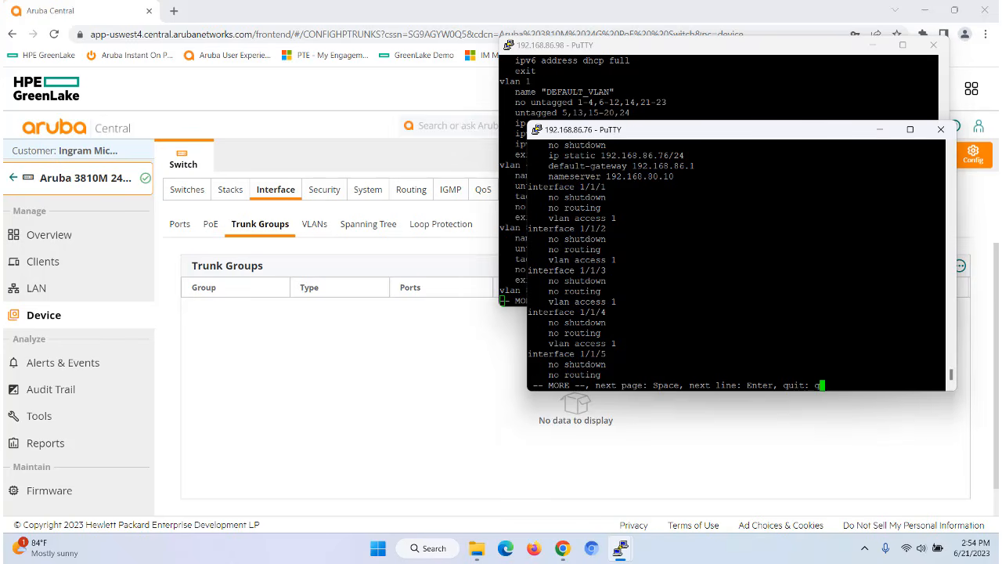
# - Quit the configuration listing in the 192.168.86.76 session and push the output out of view with empty prompt lines
pyautogui.press('q')
pyautogui.press('Return')
pyautogui.press('Return')
pyautogui.press('Return')
pyautogui.press('Return')
pyautogui.press('Return')
pyautogui.press('Return')
pyautogui.press('Return')
pyautogui.press('Return')
pyautogui.press('Return')
pyautogui.press('Return')
pyautogui.press('Return')
pyautogui.press('Return')
pyautogui.press('Return')
pyautogui.press('Return')
pyautogui.press('Return')
pyautogui.press('Return')
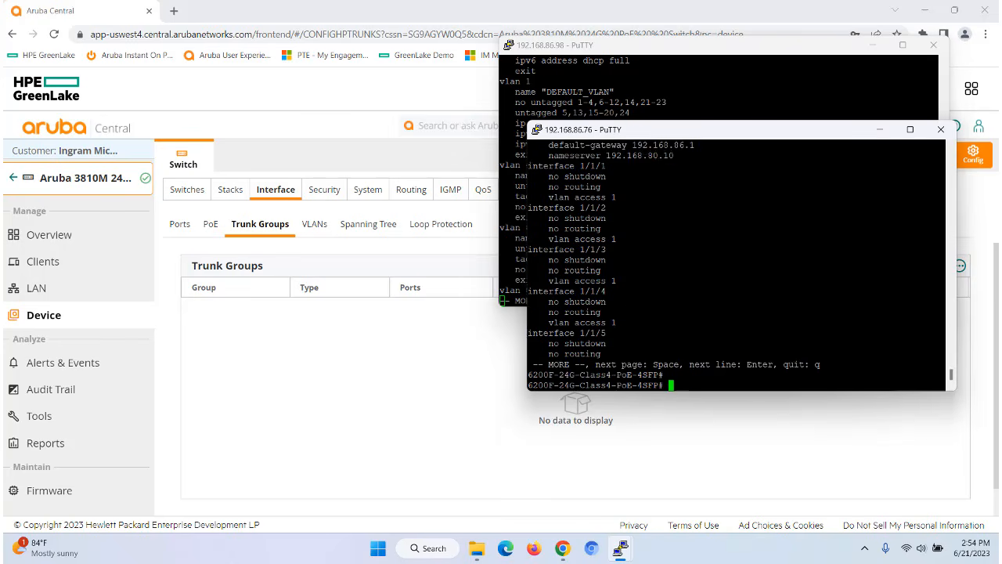
pyautogui.press('Return')
pyautogui.press('Return')
pyautogui.press('Return')
pyautogui.press('Return')
pyautogui.press('Return')
pyautogui.press('Return')
pyautogui.press('Return')
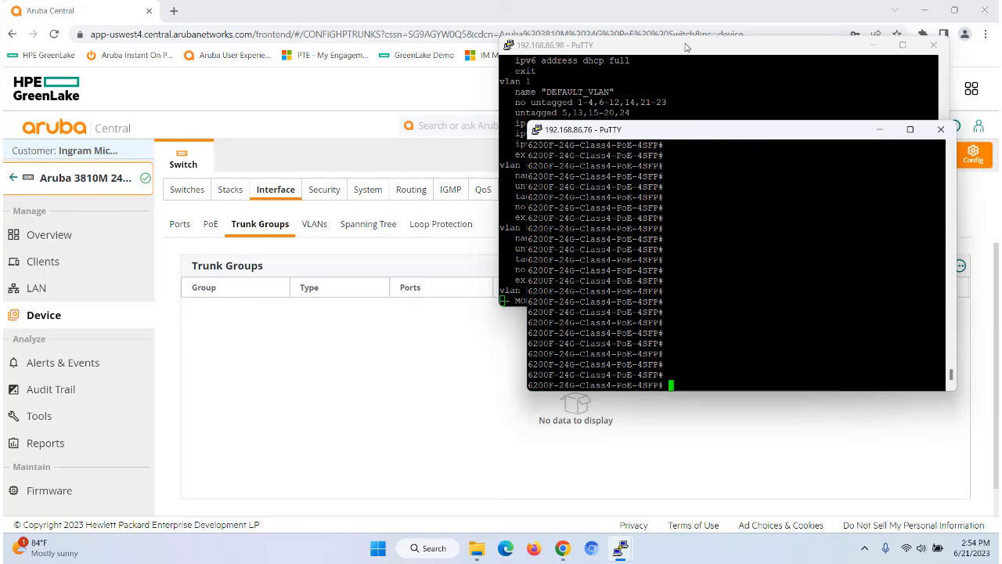
# - Return to the 192.168.86.98 session, abort its paused configuration listing, and push the output up with empty prompt lines
pyautogui.click(686, 45)
pyautogui.hotkey('ctrl', 'c')
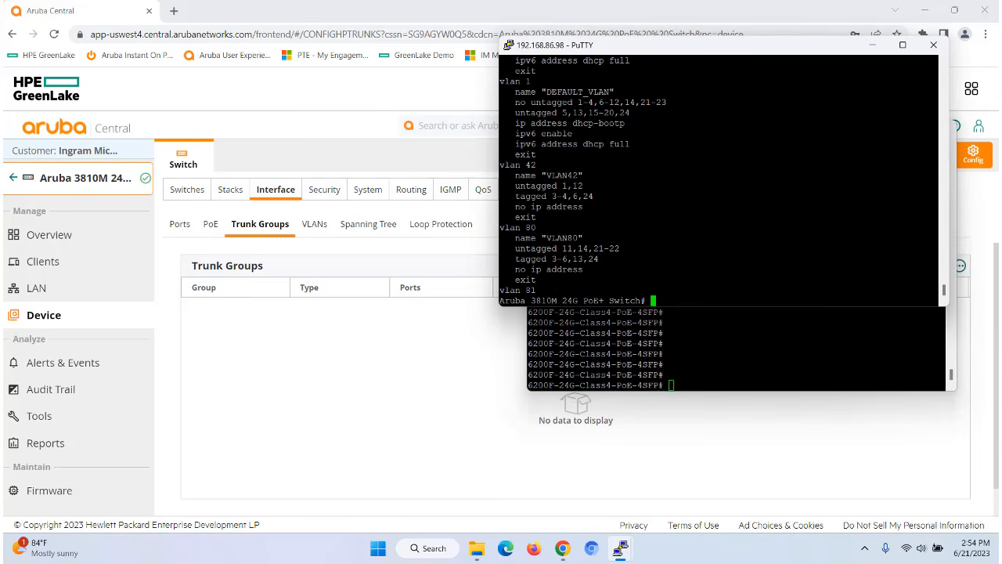
pyautogui.press('Return')
pyautogui.press('Return')
pyautogui.press('Return')
pyautogui.press('Return')
pyautogui.press('Return')
pyautogui.press('Return')
pyautogui.press('Return')
pyautogui.press('Return')
pyautogui.press('Return')
pyautogui.press('Return')
pyautogui.press('Return')
pyautogui.press('Return')
pyautogui.press('Return')
pyautogui.press('Return')
pyautogui.press('Return')
pyautogui.press('Return')
pyautogui.press('Return')
pyautogui.press('Return')
pyautogui.press('Return')
pyautogui.press('Return')
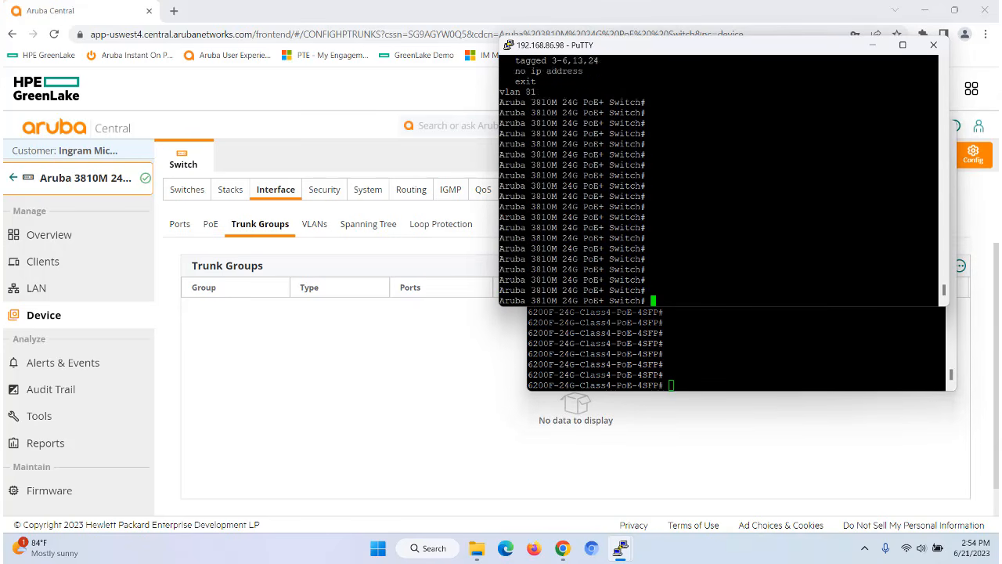
# - Switch back to Aruba Central and start a new trunk group named Trk10 on the switch
pyautogui.click(379, 416)
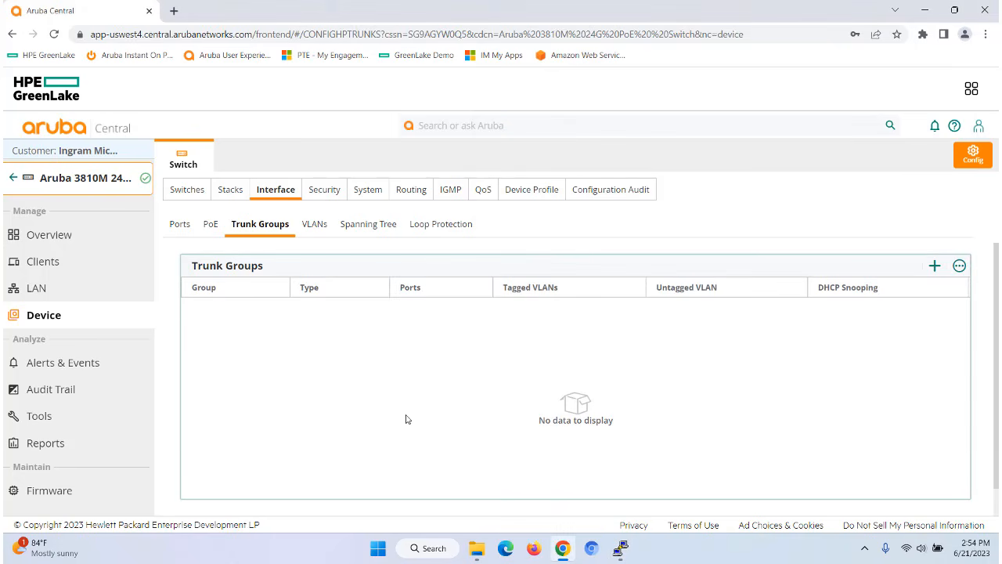
pyautogui.click(933, 266)
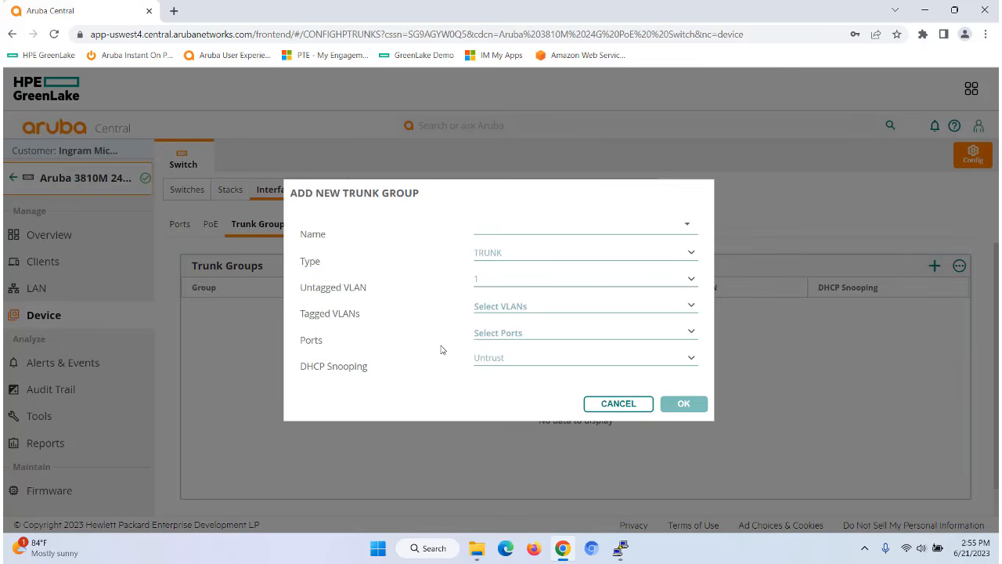
pyautogui.click(505, 226)
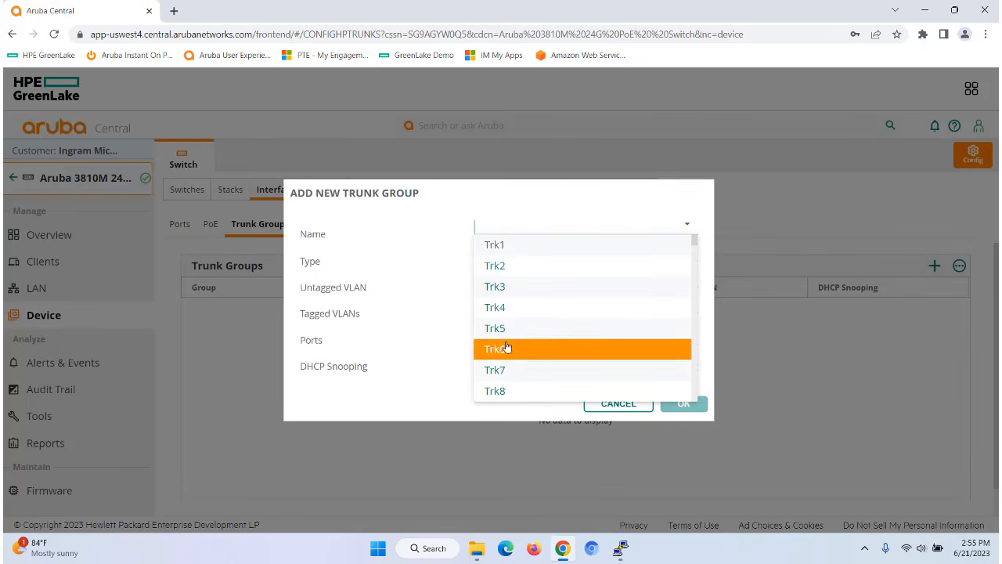
pyautogui.scroll(-1, 522, 378)
pyautogui.click(521, 371)
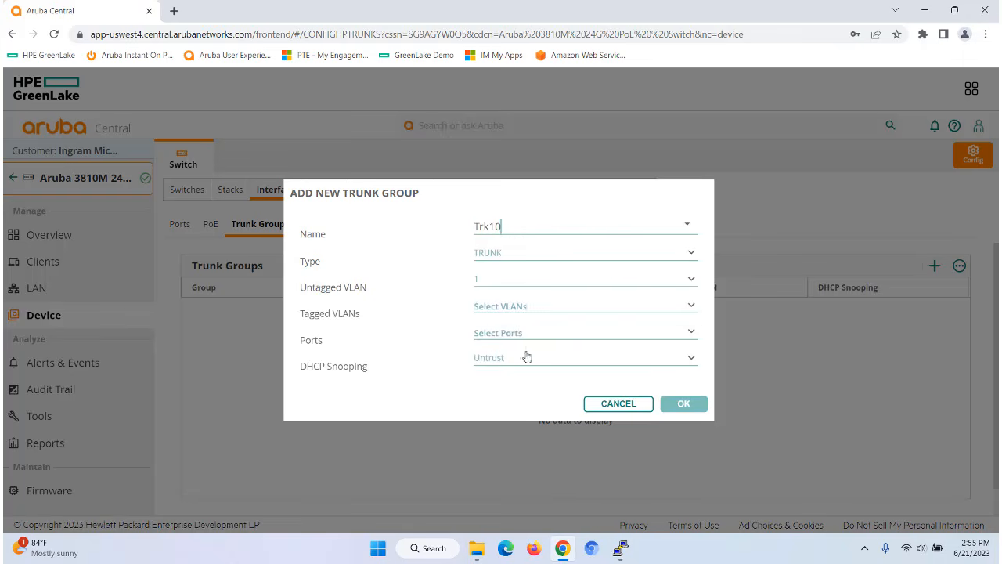
# - Set the new trunk group's type to LACP and its untagged VLAN to 80
pyautogui.click(692, 256)
pyautogui.click(499, 293)
pyautogui.click(491, 280)
pyautogui.scroll(-3, 507, 405)
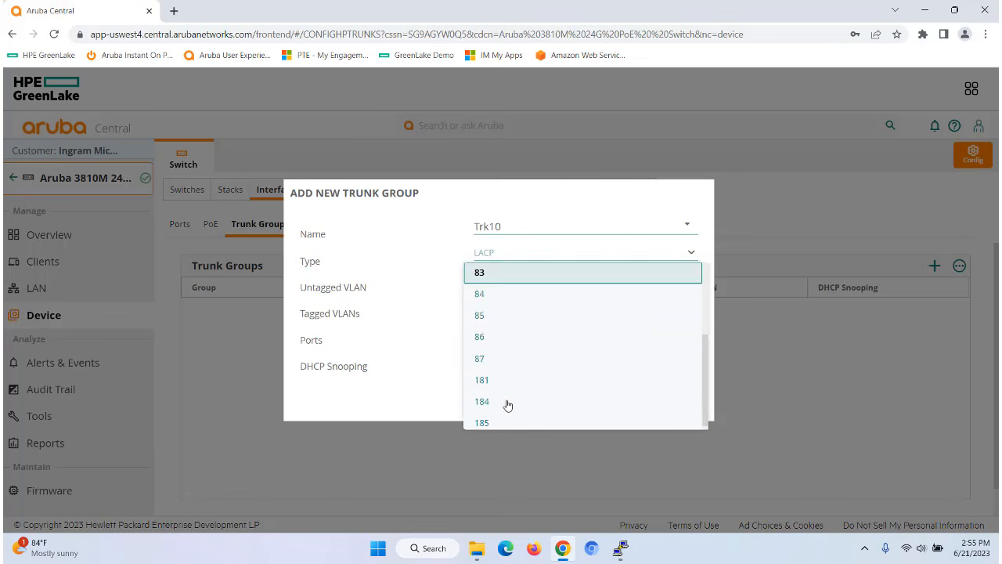
pyautogui.scroll(3, 507, 405)
pyautogui.click(501, 338)
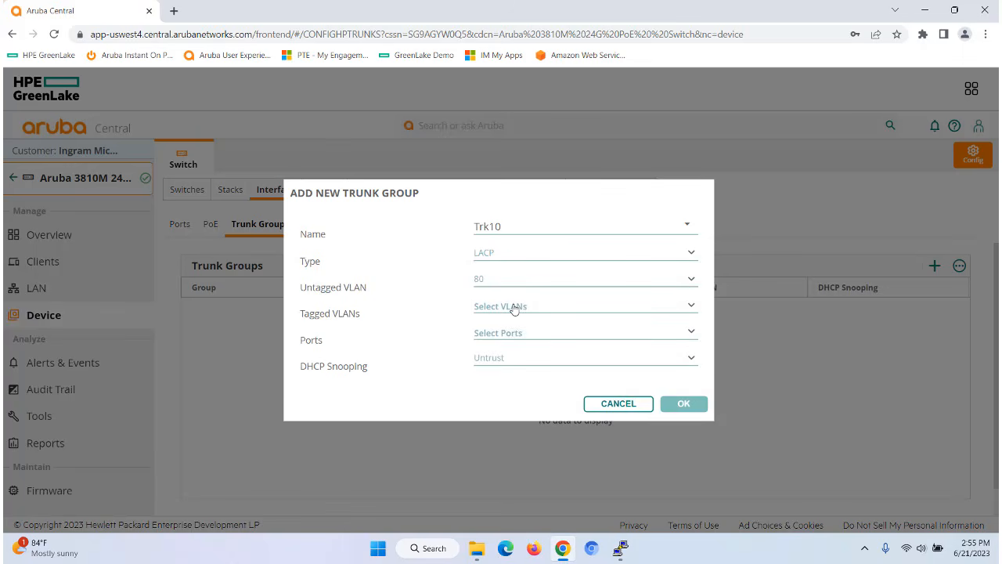
# - Assign VLANs 81, 82, 83, 84, 85, 86 and 87 as tagged VLANs of the new trunk group
pyautogui.click(514, 307)
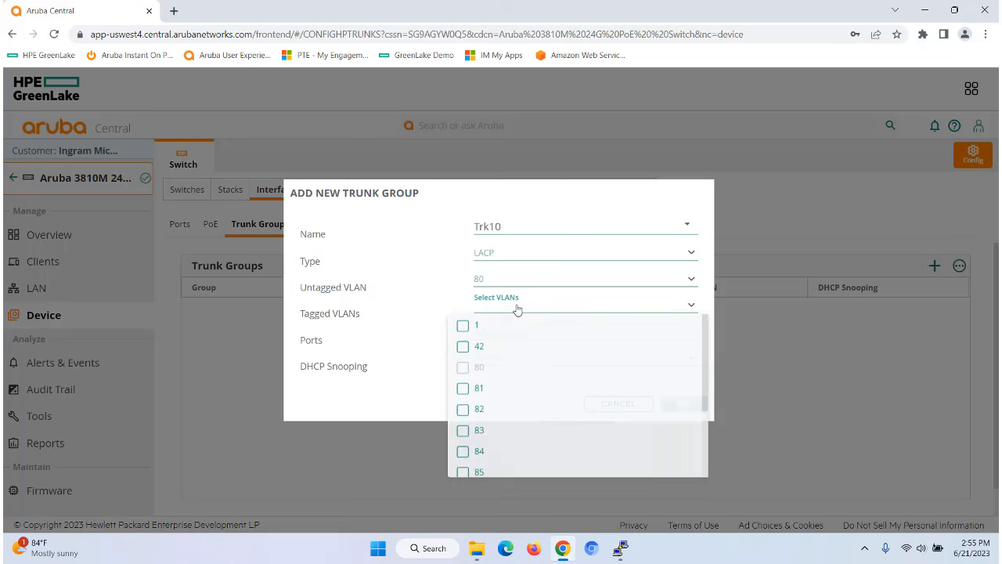
pyautogui.click(486, 389)
pyautogui.click(490, 411)
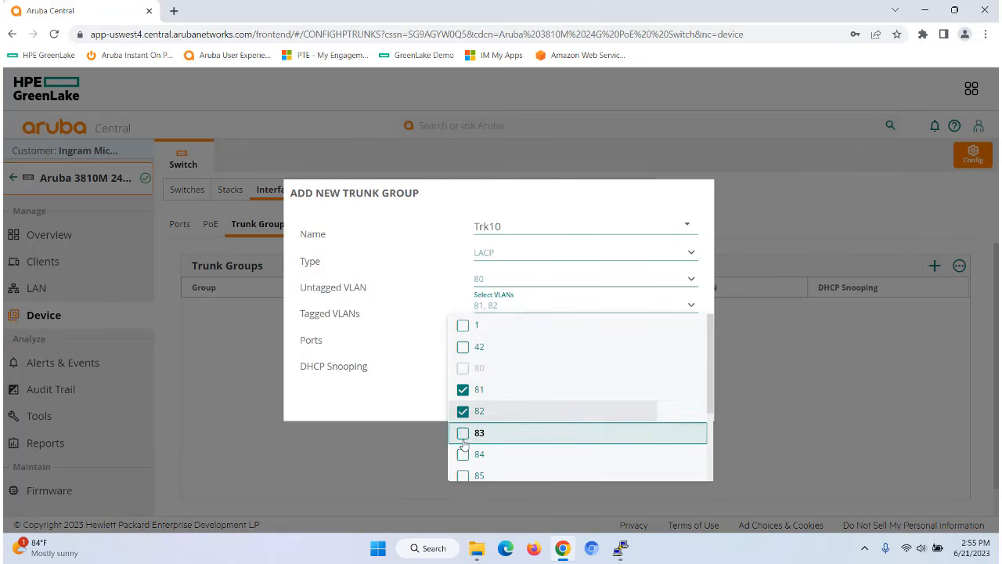
pyautogui.click(509, 433)
pyautogui.scroll(-2, 546, 450)
pyautogui.click(462, 340)
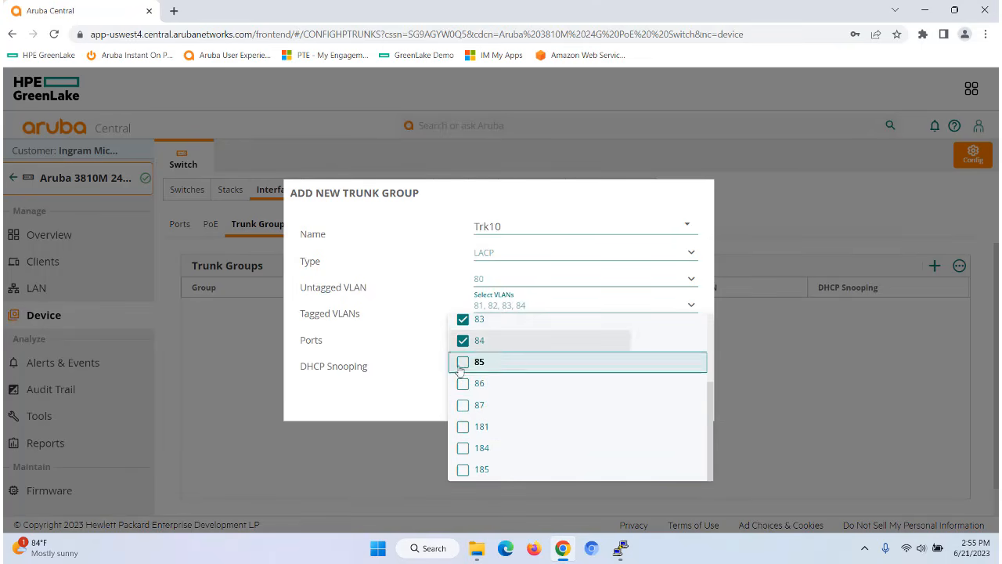
pyautogui.click(461, 364)
pyautogui.click(460, 384)
pyautogui.click(461, 405)
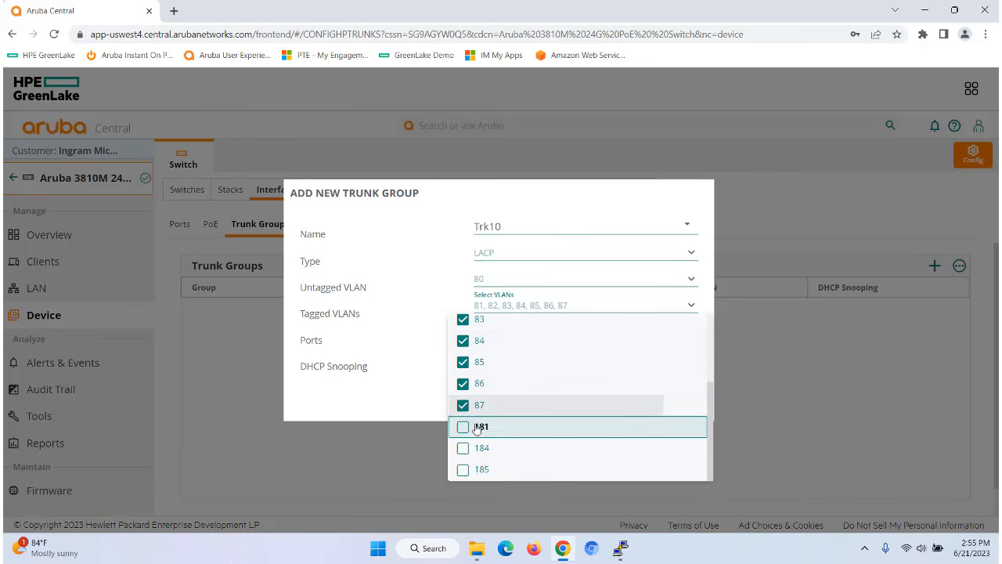
pyautogui.click(427, 408)
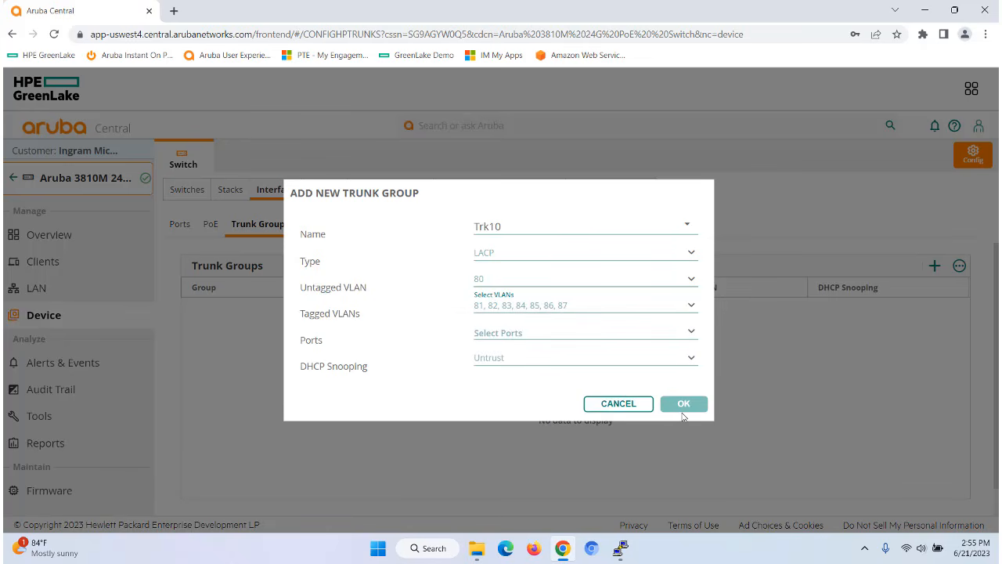
# - Assign ports 19 and 20 to the new trunk group, confirm it, and save the trunk settings
pyautogui.click(691, 332)
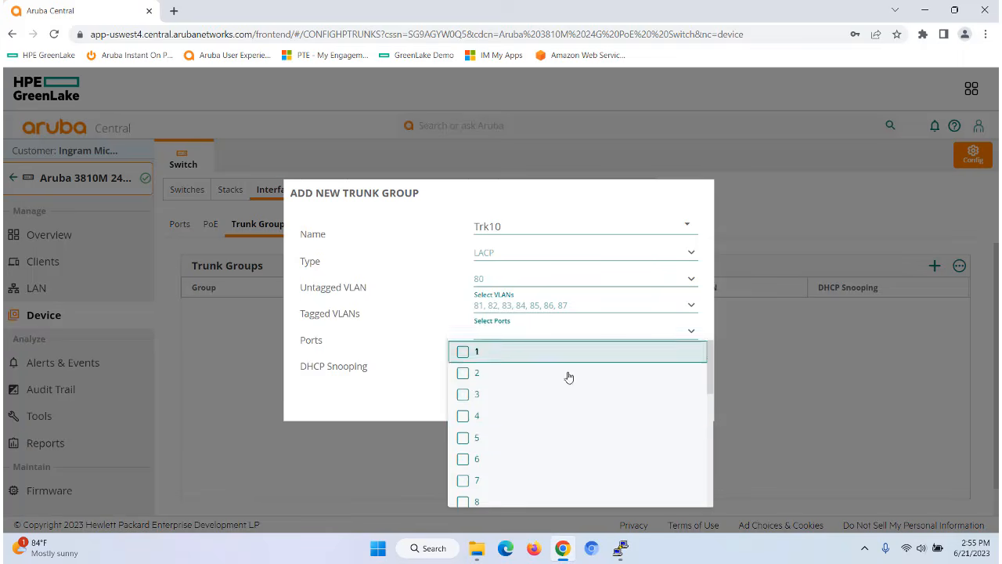
pyautogui.scroll(-5, 550, 433)
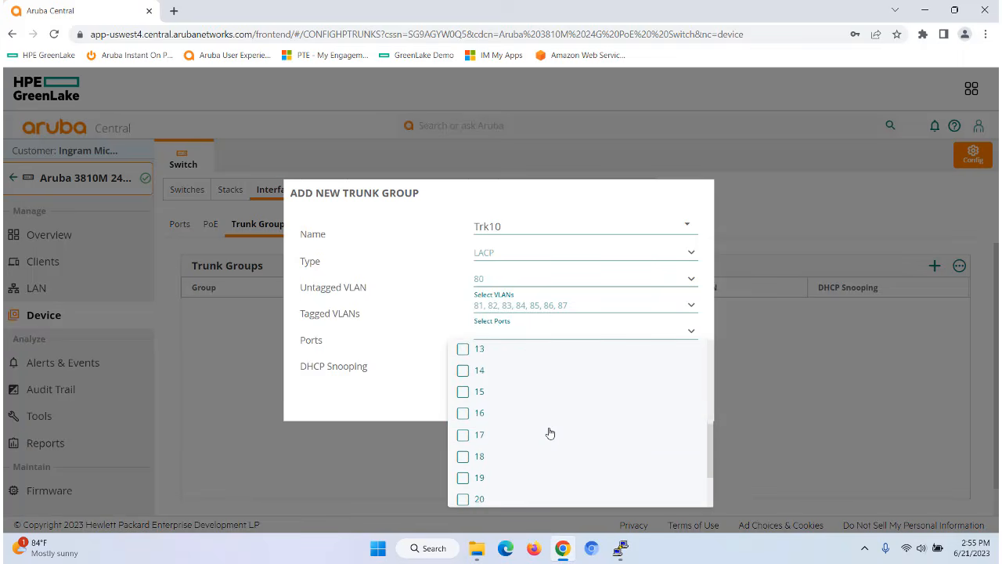
pyautogui.click(502, 418)
pyautogui.click(503, 435)
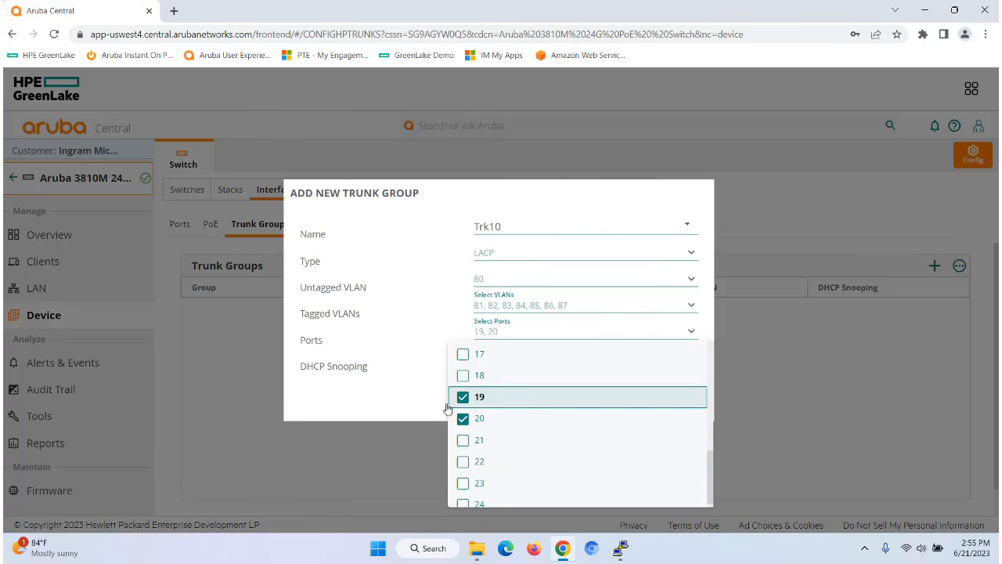
pyautogui.click(396, 406)
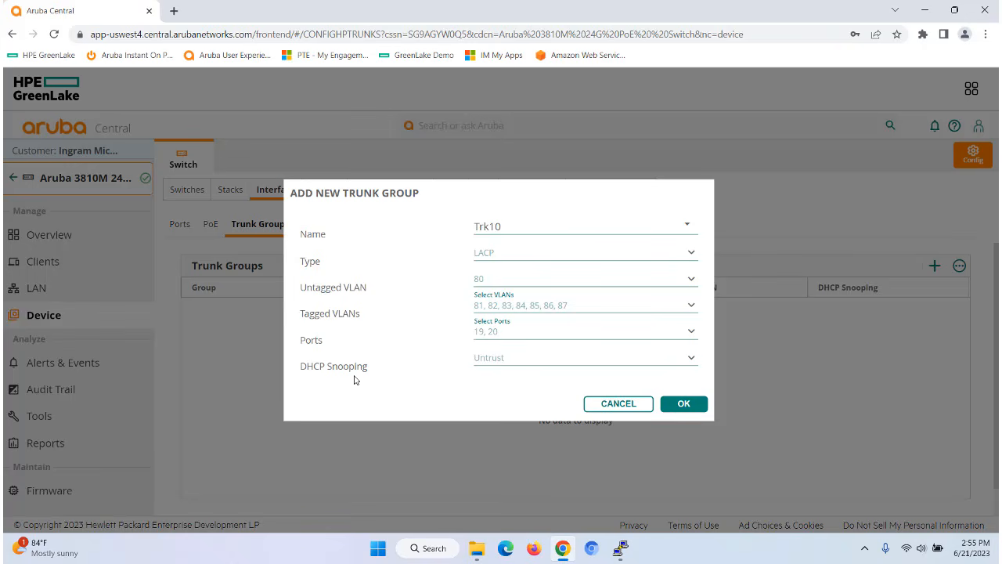
pyautogui.click(684, 406)
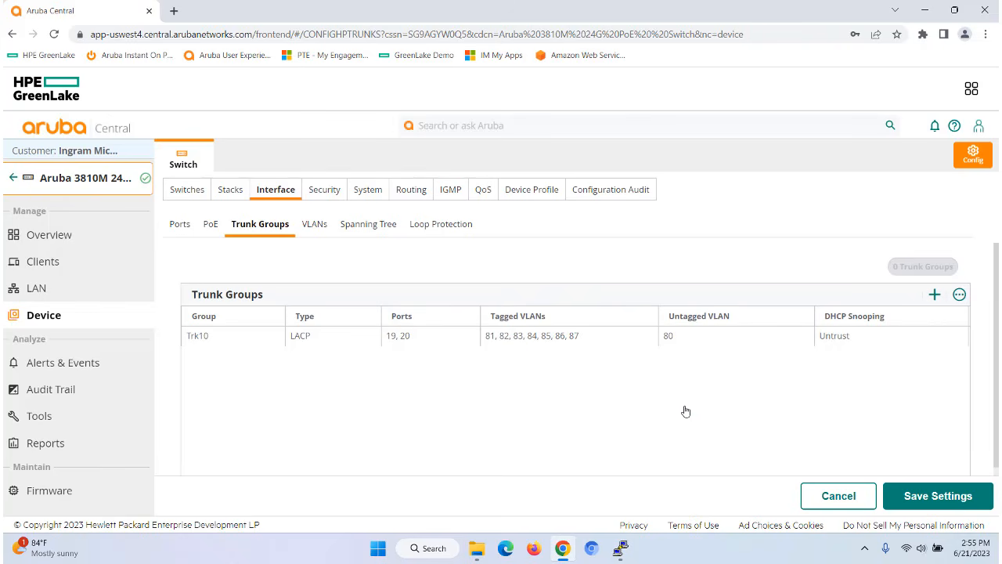
pyautogui.click(950, 501)
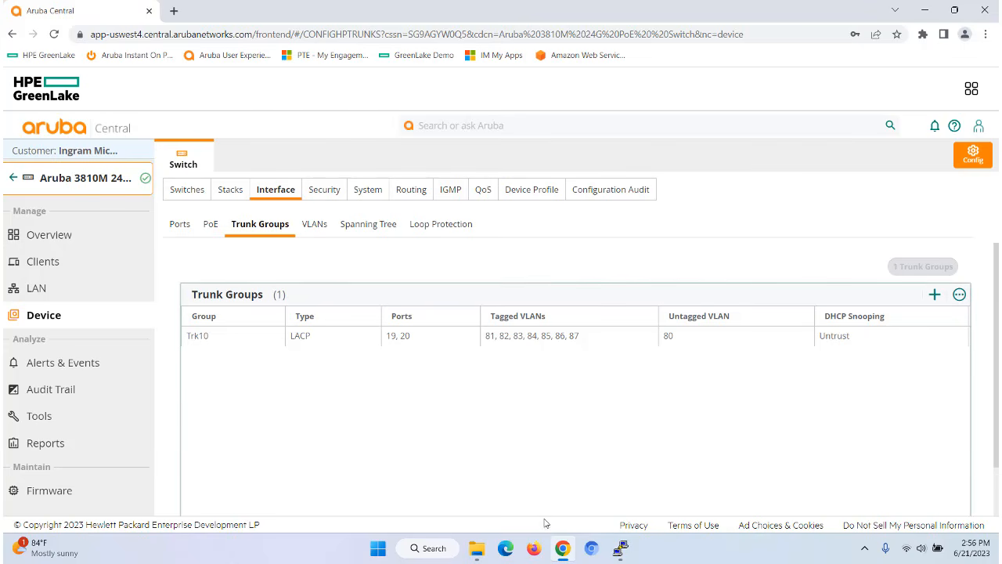
# - Switch to the 192.168.86.98 PuTTY session, run "sho run", and highlight the trunk line in the running configuration
pyautogui.moveTo(619, 548)
pyautogui.click(577, 456)
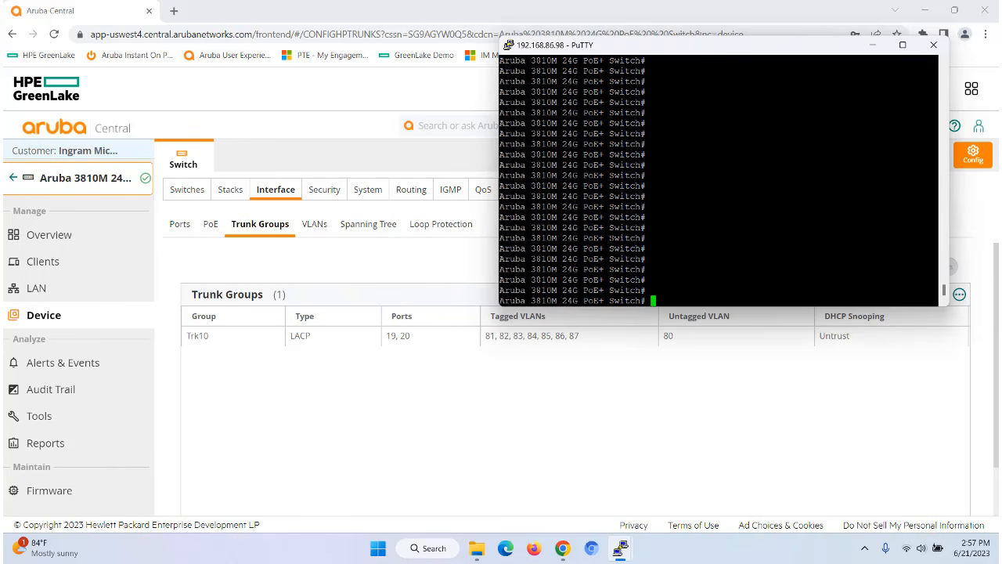
pyautogui.write('sho run')
pyautogui.press('Return')
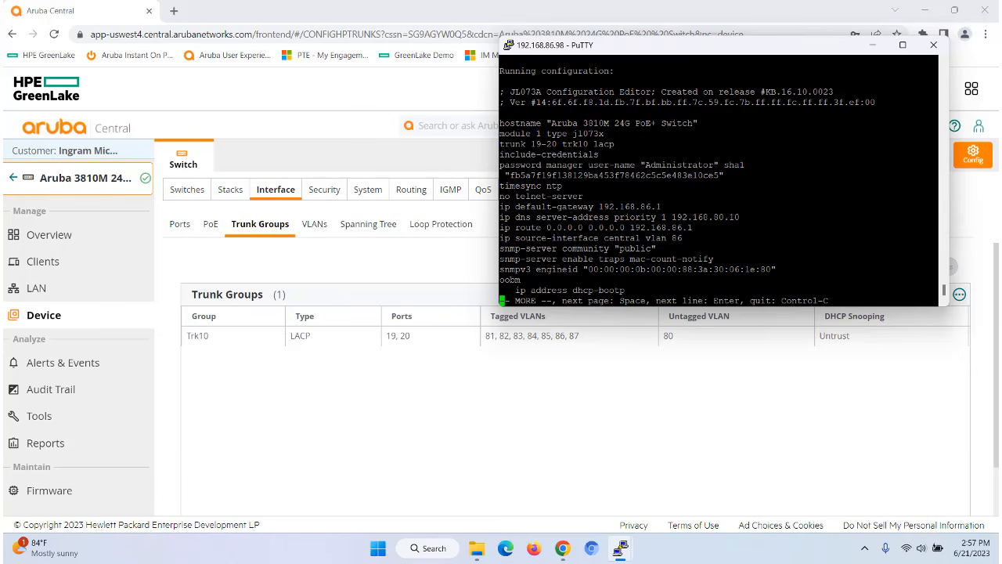
pyautogui.moveTo(500, 144); pyautogui.dragTo(614, 144)
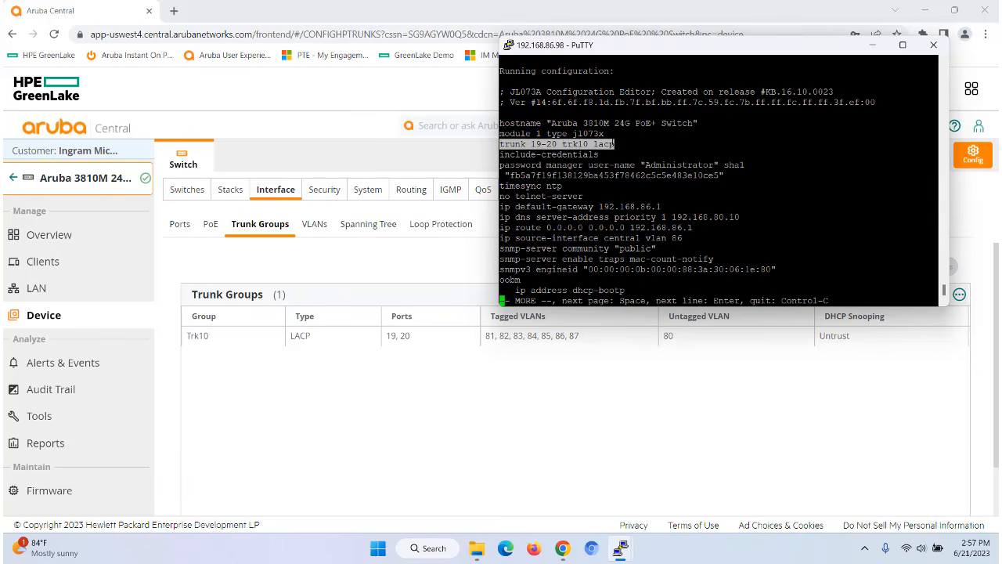
# - Abort the paused running-configuration listing and fill the terminal with empty prompt lines
pyautogui.hotkey('ctrl', 'c')
pyautogui.hotkey('ctrl', 'c')
pyautogui.hotkey('ctrl', 'c')
pyautogui.hotkey('ctrl', 'c')
pyautogui.hotkey('ctrl', 'c')
pyautogui.hotkey('ctrl', 'c')
pyautogui.hotkey('ctrl', 'c')
pyautogui.hotkey('ctrl', 'c')
pyautogui.hotkey('ctrl', 'c')
pyautogui.hotkey('ctrl', 'c')
pyautogui.hotkey('ctrl', 'c')
pyautogui.hotkey('ctrl', 'c')
pyautogui.hotkey('ctrl', 'c')
pyautogui.hotkey('ctrl', 'c')
pyautogui.hotkey('ctrl', 'c')
pyautogui.hotkey('ctrl', 'c')
pyautogui.hotkey('ctrl', 'c')
pyautogui.hotkey('ctrl', 'c')
pyautogui.hotkey('ctrl', 'c')
pyautogui.hotkey('ctrl', 'c')
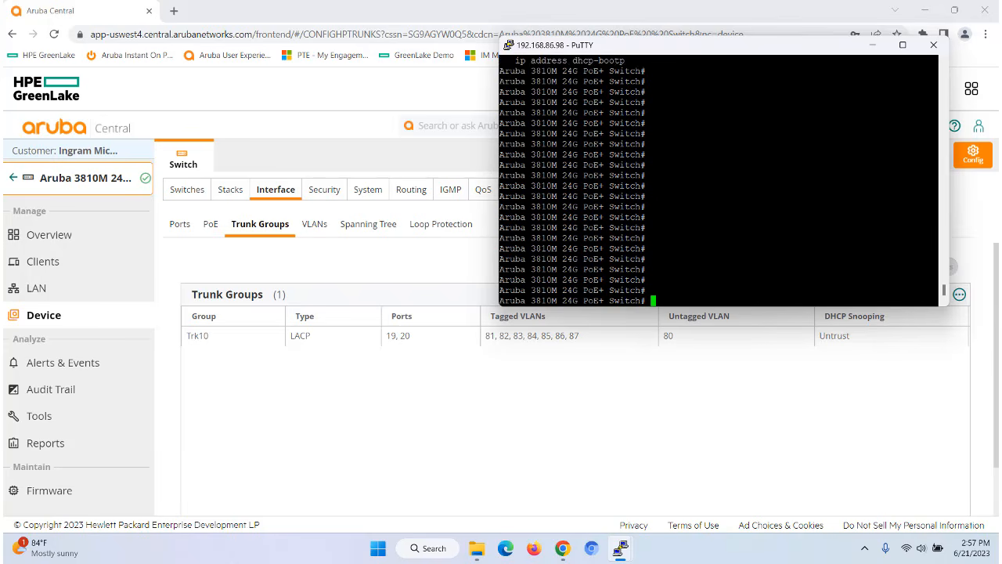
# - Return to Aruba Central and review the switch's VLAN table for Trk10's tagged and untagged memberships
pyautogui.click(544, 420)
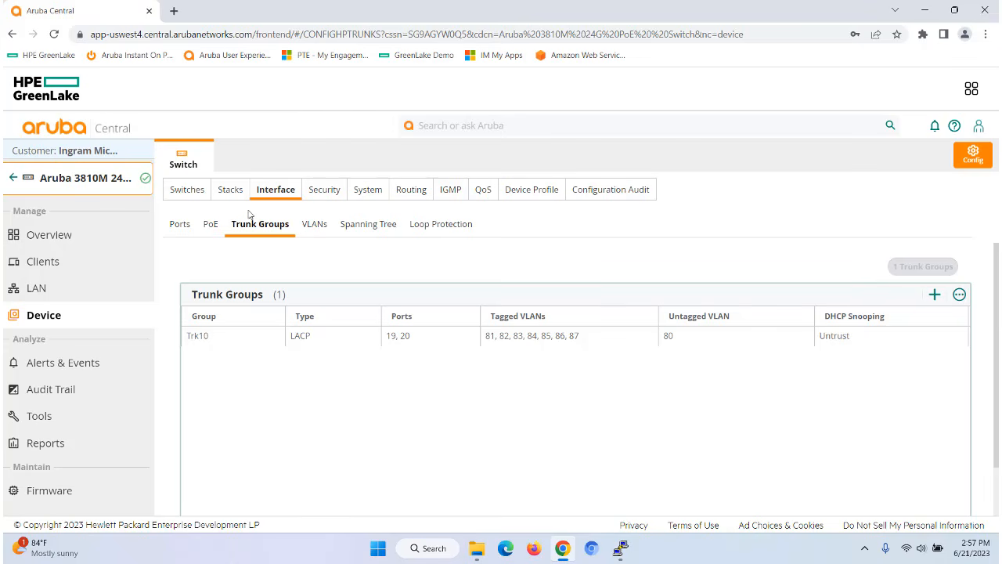
pyautogui.click(317, 227)
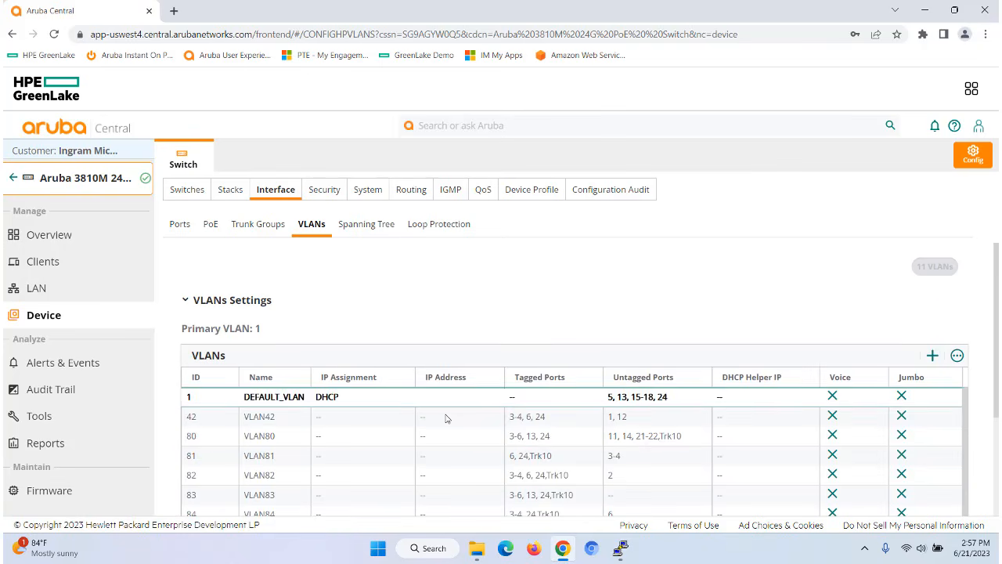
pyautogui.scroll(-1, 556, 451)
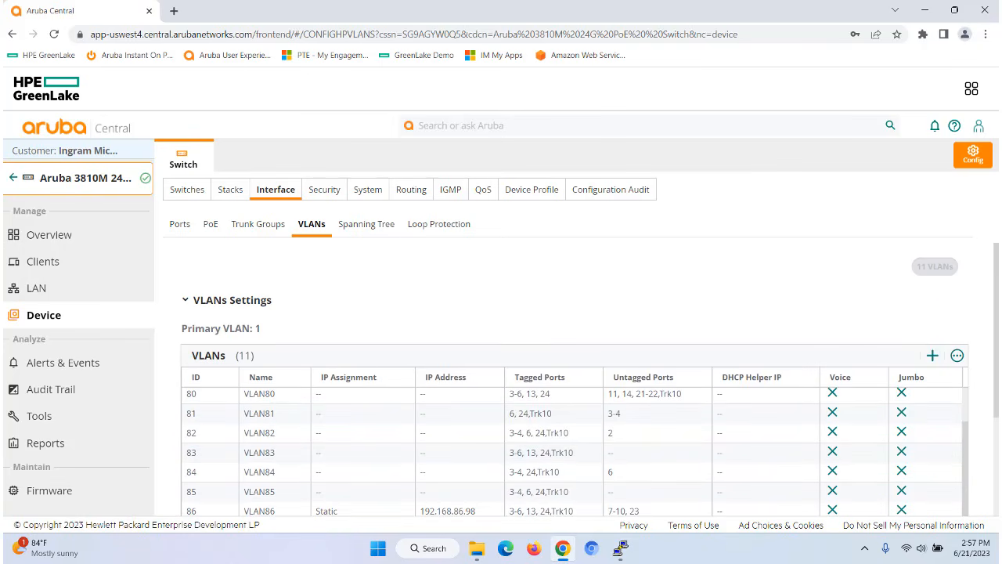
pyautogui.scroll(-3, 538, 350)
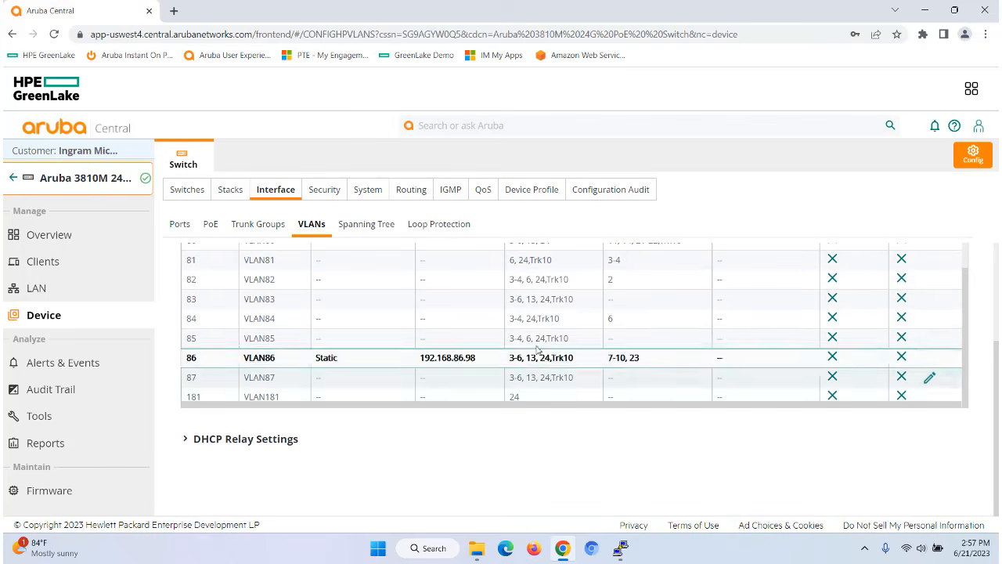
pyautogui.scroll(5, 548, 344)
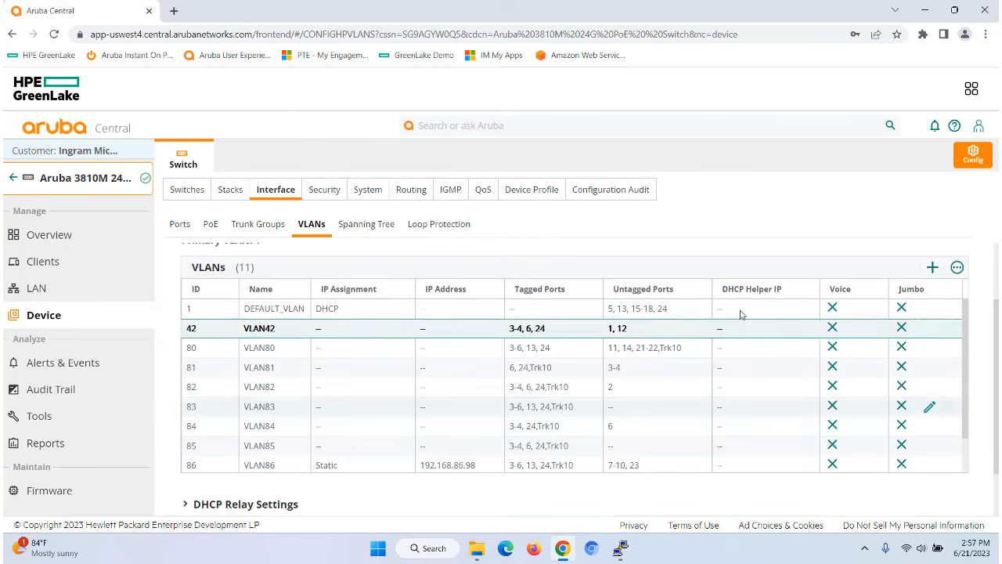
# - Start a new VLAN with ID 184 and name VLAN184, with its IP assignment set to Disabled
pyautogui.click(932, 267)
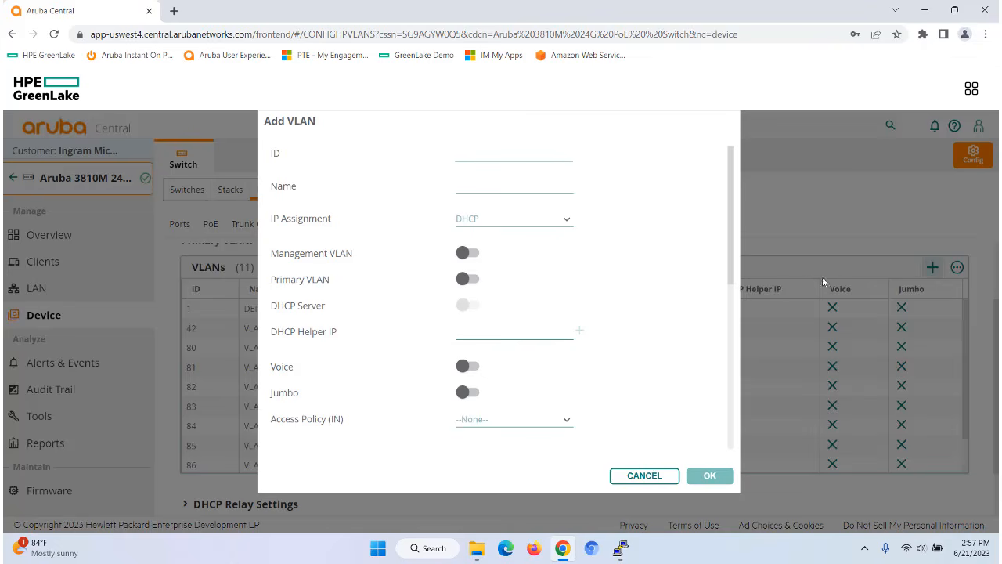
pyautogui.click(469, 156)
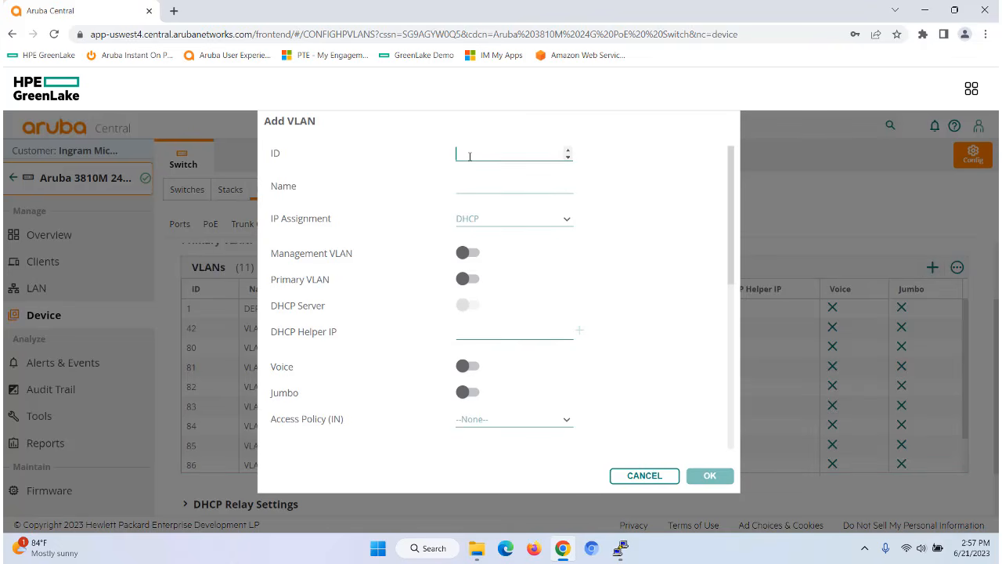
pyautogui.write('184')
pyautogui.click(468, 186)
pyautogui.write('V')
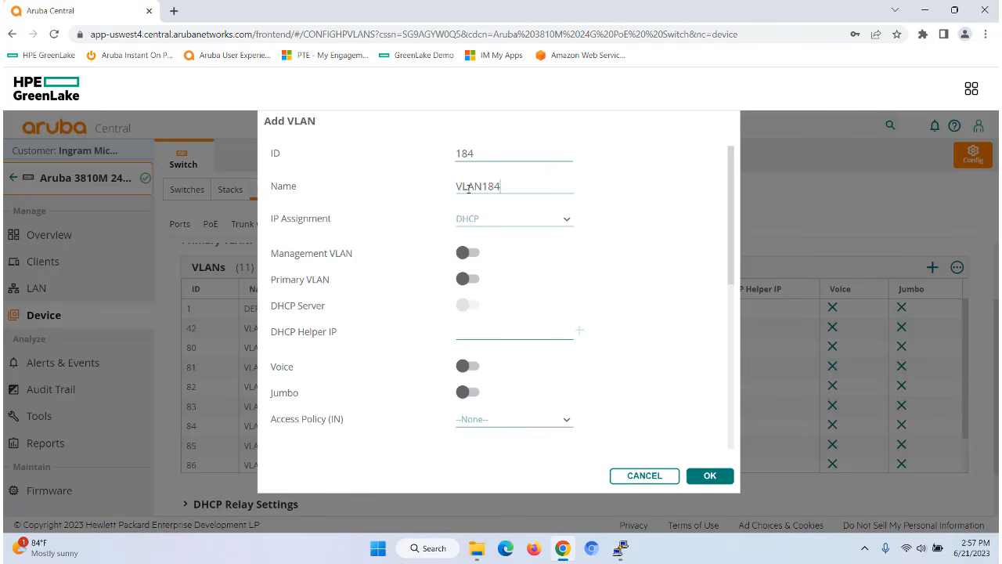
pyautogui.click(566, 220)
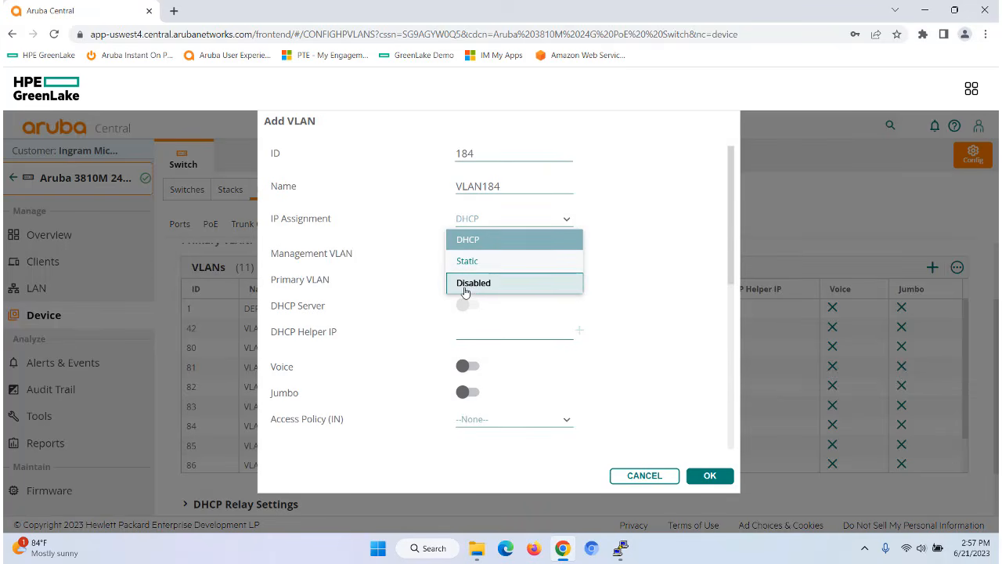
pyautogui.click(471, 287)
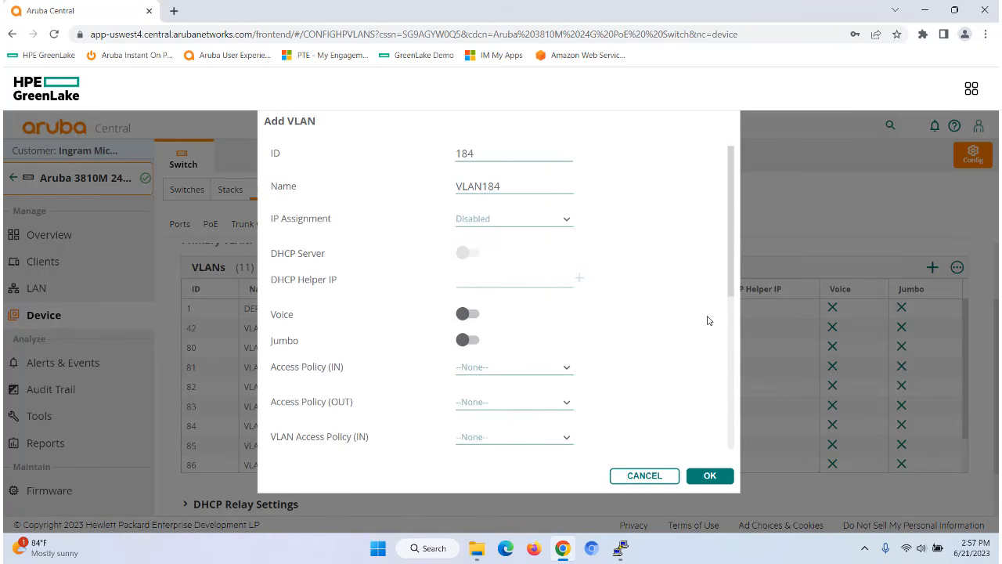
# - Set port 17 to Untagged in the new VLAN 184 and check its port mode
pyautogui.scroll(-4, 697, 324)
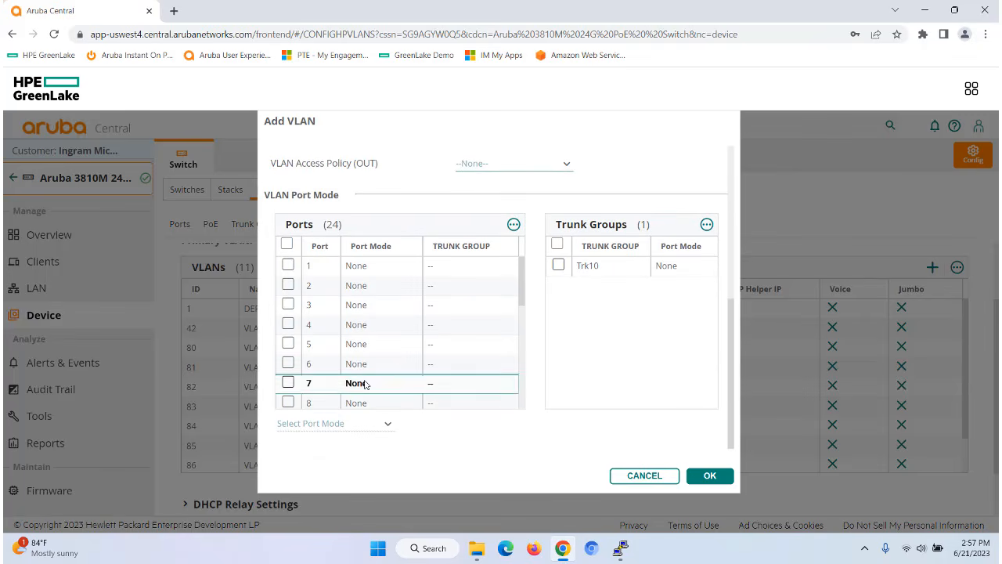
pyautogui.scroll(-3, 396, 363)
pyautogui.scroll(-2, 396, 363)
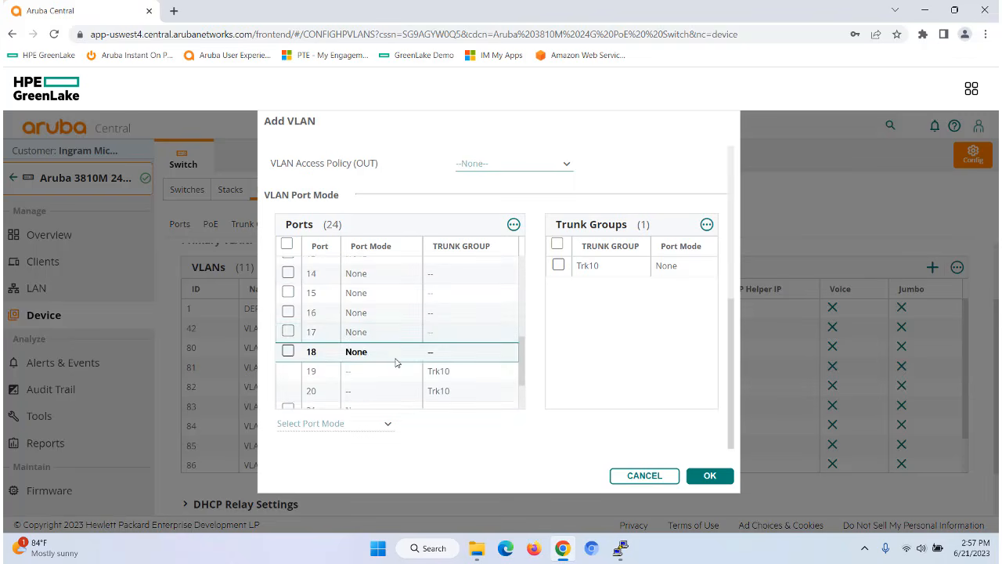
pyautogui.click(288, 317)
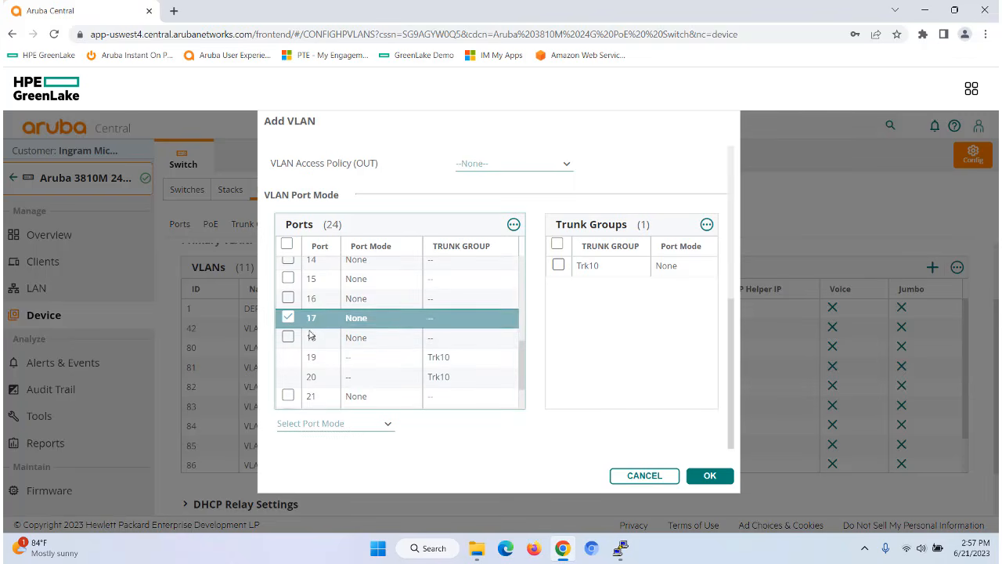
pyautogui.click(385, 423)
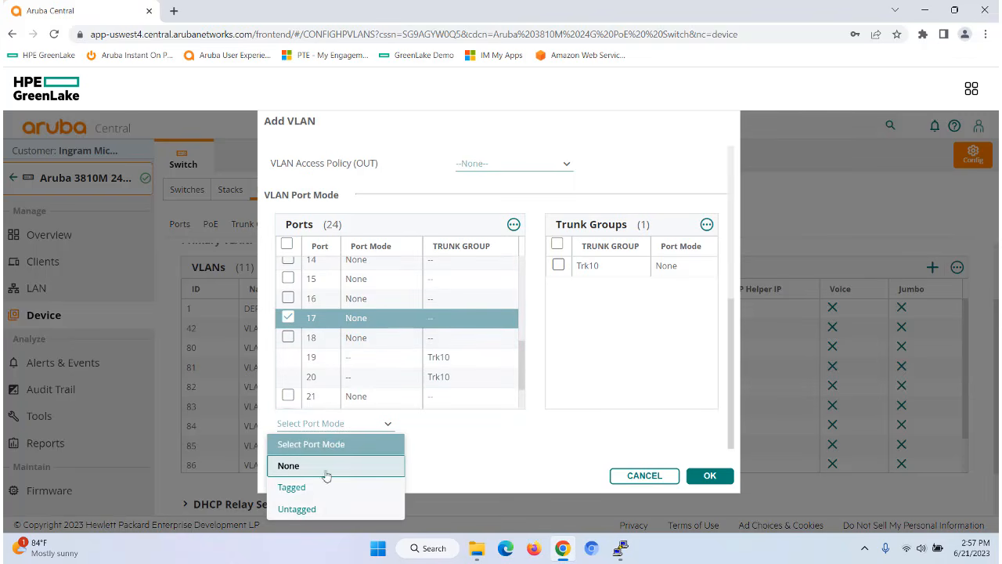
pyautogui.click(314, 510)
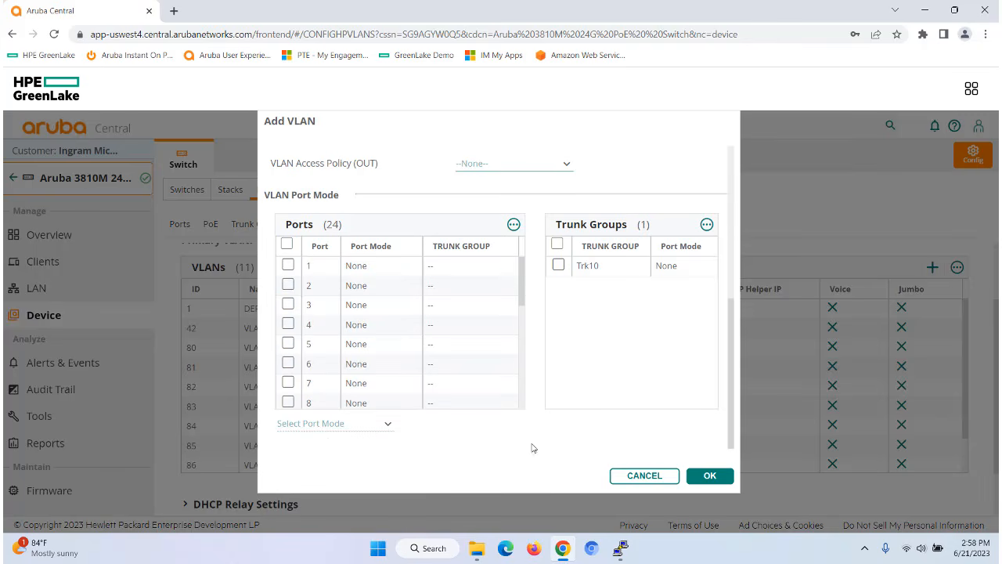
pyautogui.scroll(-4, 480, 347)
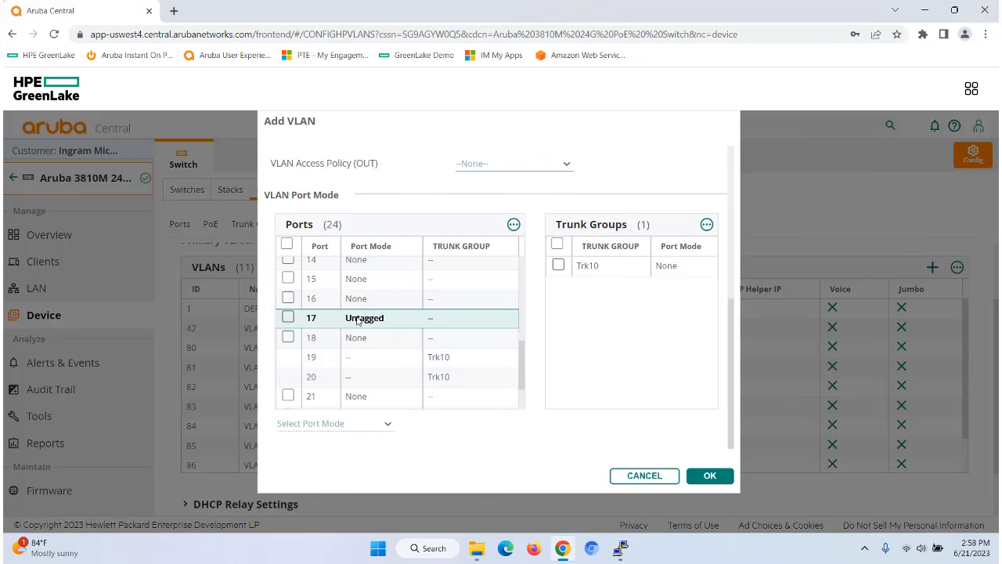
# - Set trunk group Trk10 to Tagged for VLAN 184 and confirm the new VLAN
pyautogui.click(558, 266)
pyautogui.click(383, 425)
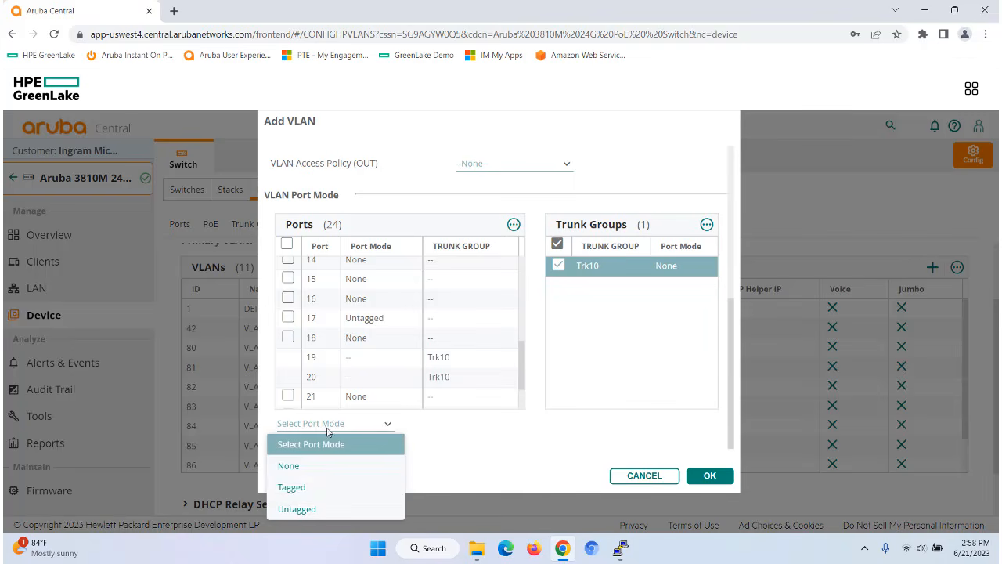
pyautogui.click(291, 487)
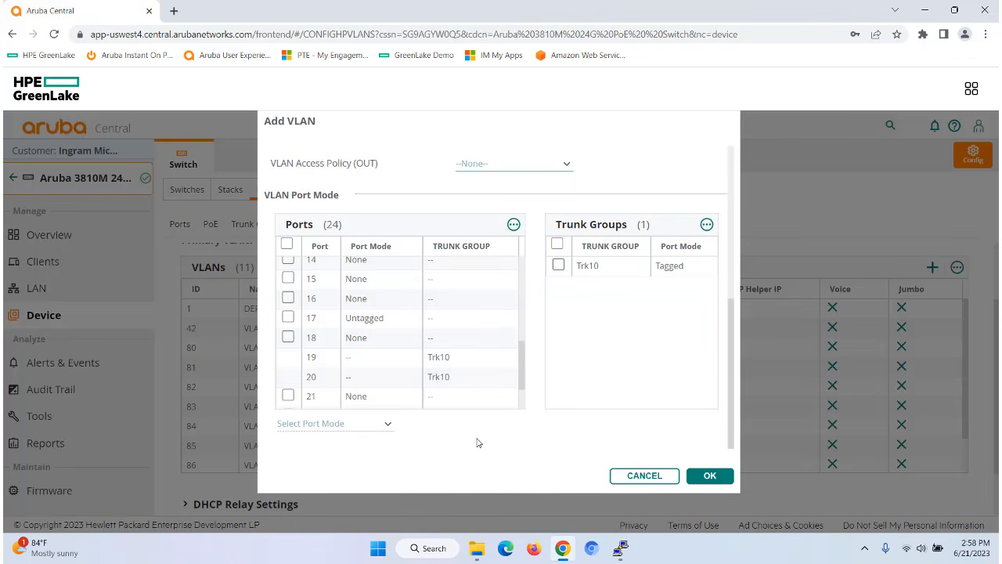
pyautogui.click(709, 476)
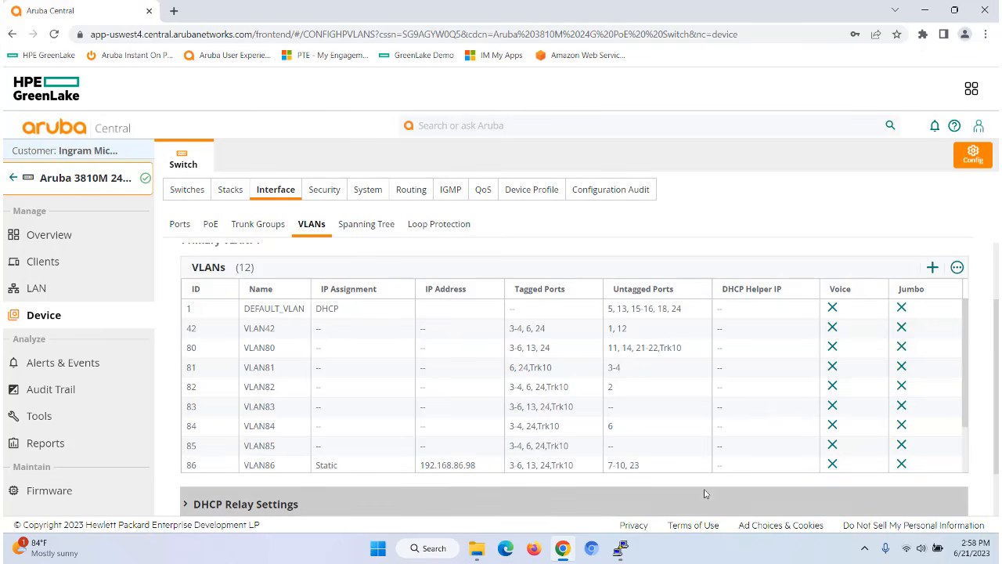
# - Start another VLAN with ID 185 and name VLAN185, with its IP assignment set to Disabled
pyautogui.click(933, 268)
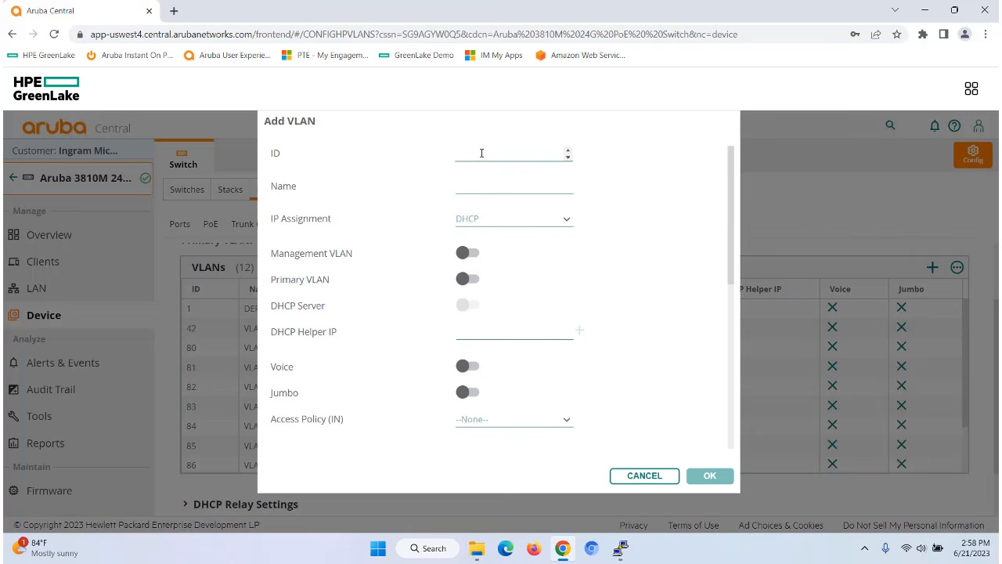
pyautogui.click(481, 153)
pyautogui.write('185')
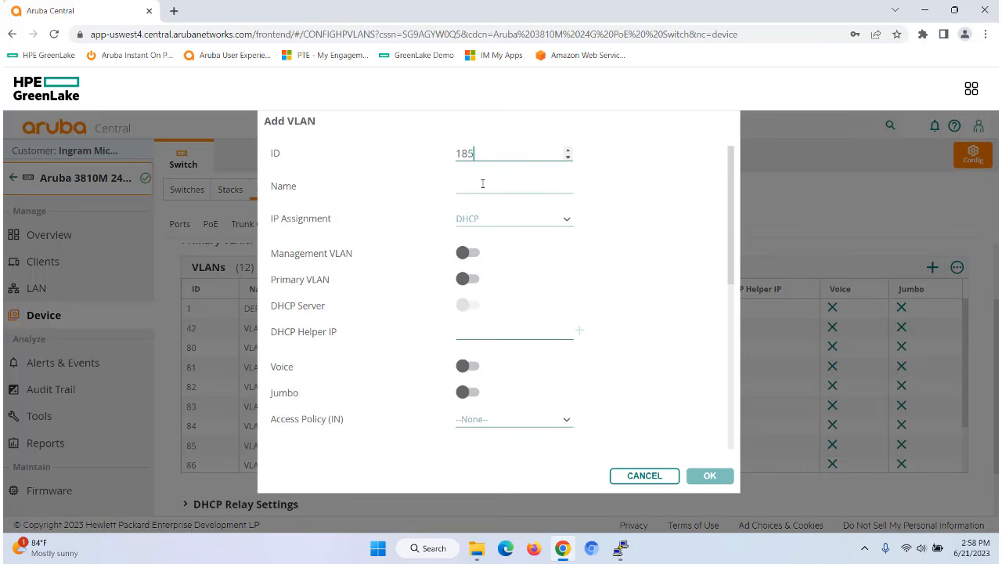
pyautogui.click(482, 183)
pyautogui.write('VLAN185')
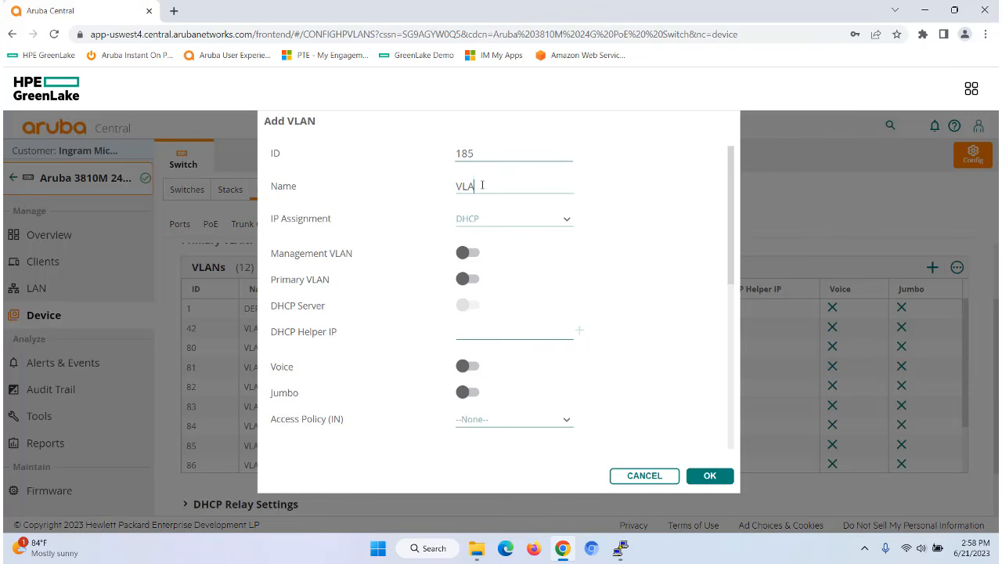
pyautogui.click(565, 220)
pyautogui.click(560, 284)
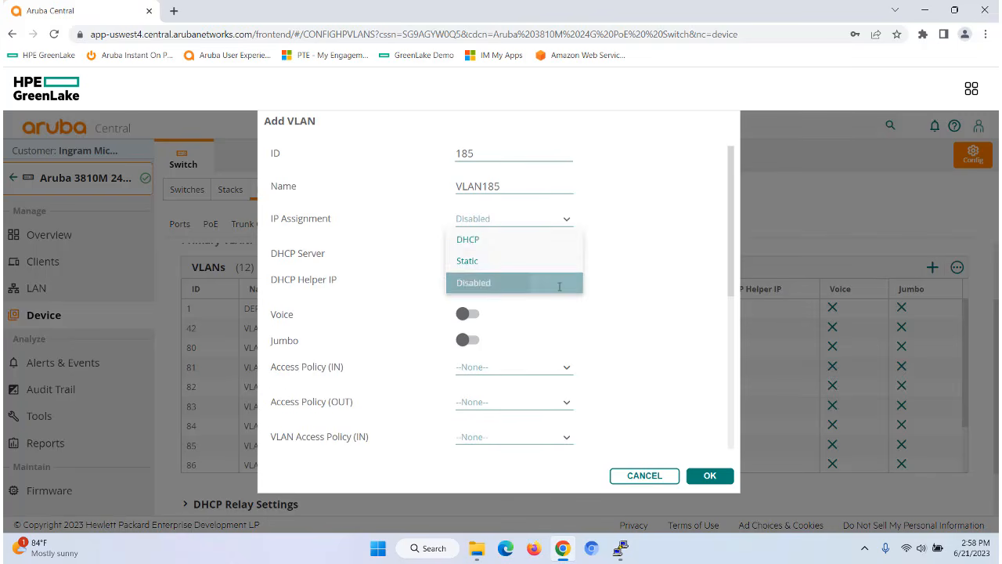
# - Set trunk group Trk10 to Tagged for the new VLAN 185
pyautogui.scroll(-3, 666, 322)
pyautogui.scroll(-2, 657, 314)
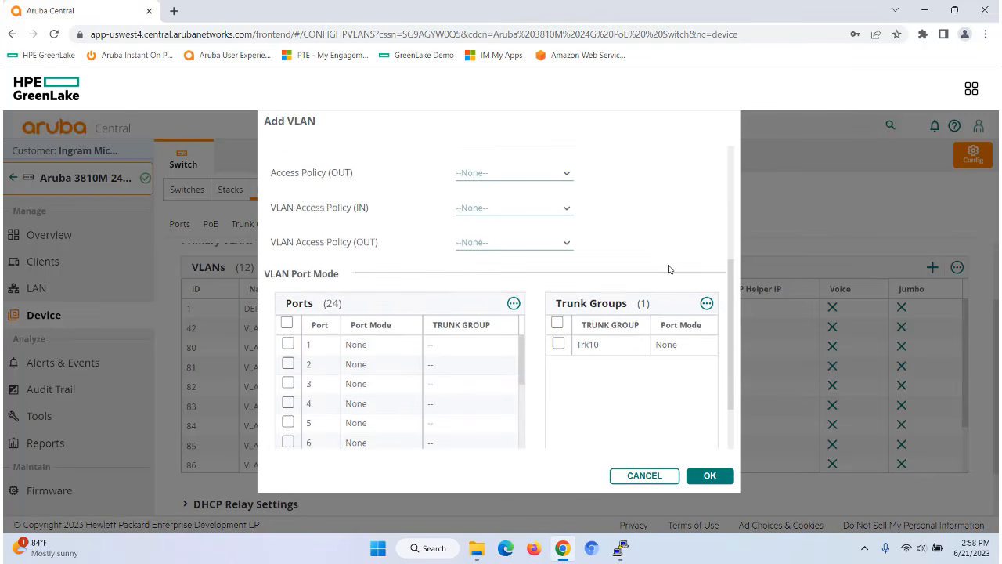
pyautogui.click(558, 266)
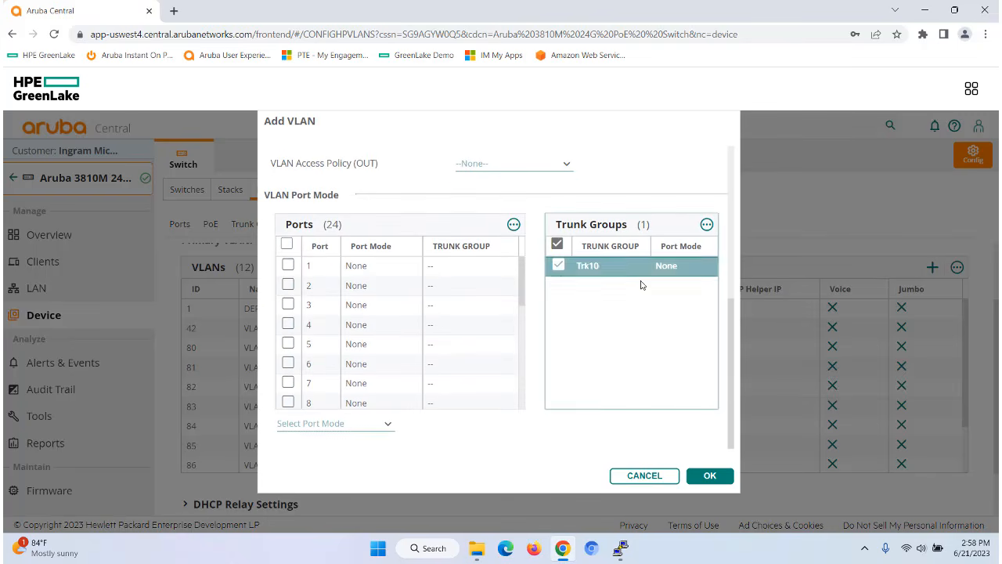
pyautogui.click(378, 426)
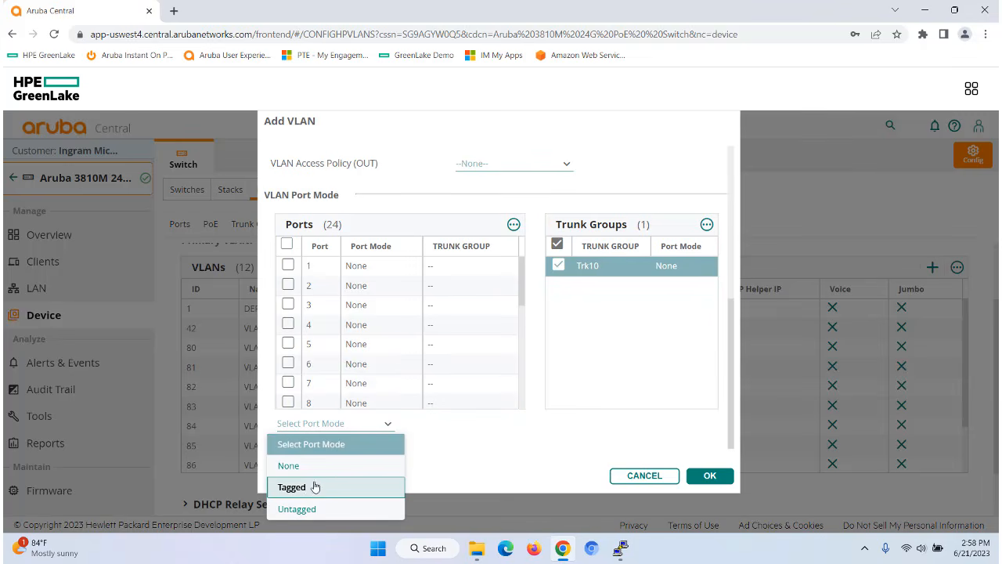
pyautogui.click(308, 490)
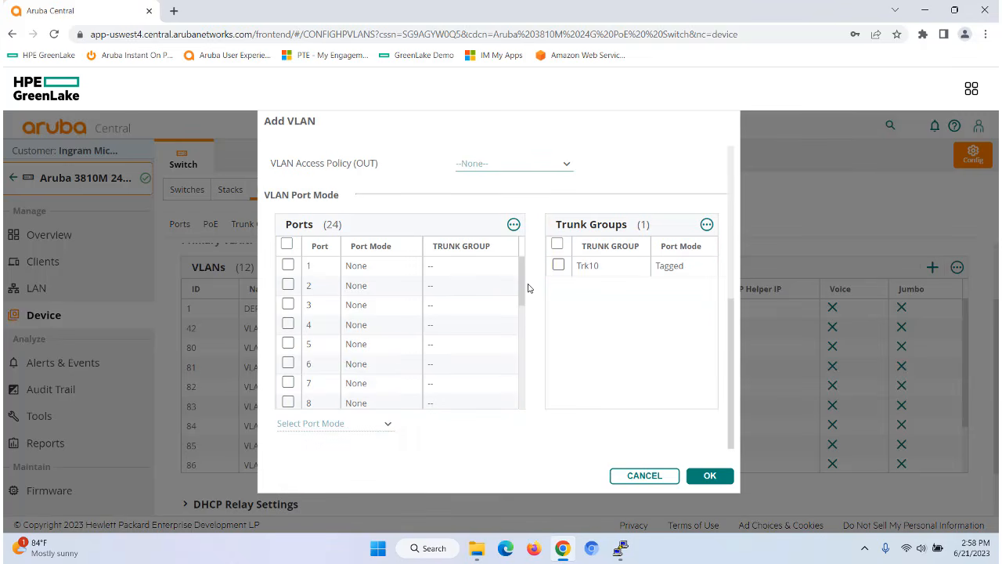
# - Set port 18 to Untagged in VLAN 185, then confirm the VLAN and save the settings
pyautogui.moveTo(523, 284); pyautogui.dragTo(523, 375)
pyautogui.click(288, 328)
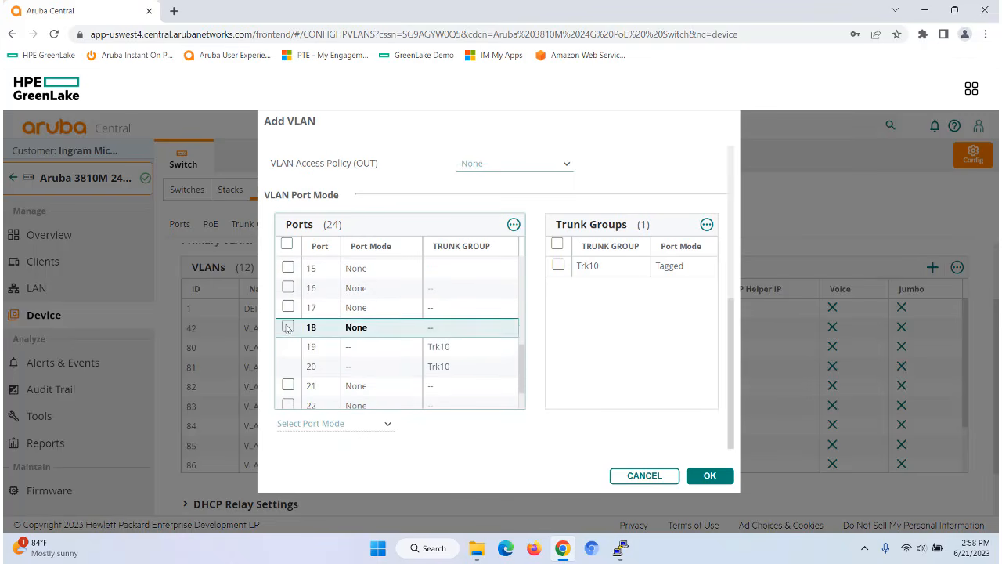
pyautogui.click(388, 424)
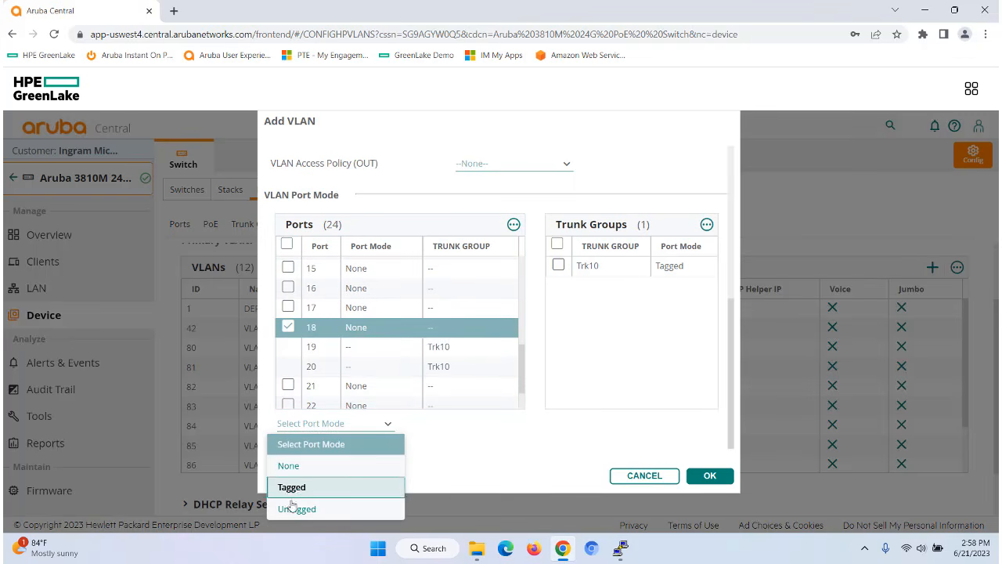
pyautogui.click(296, 509)
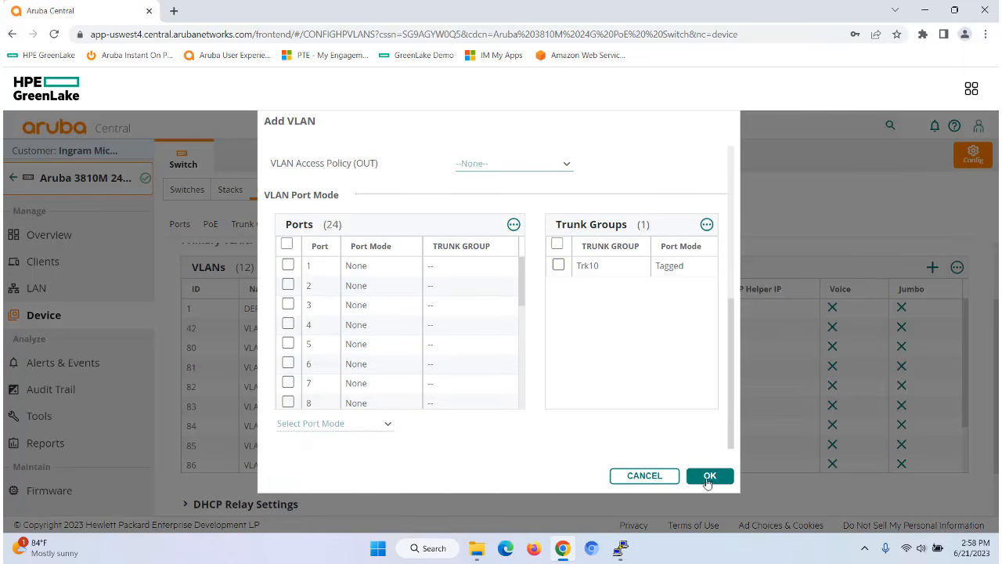
pyautogui.click(709, 477)
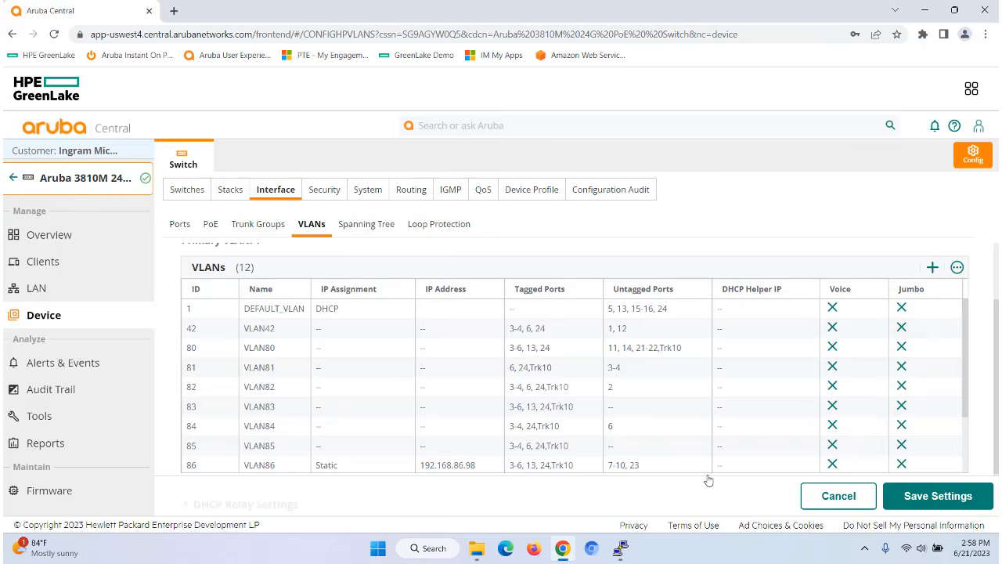
pyautogui.click(937, 501)
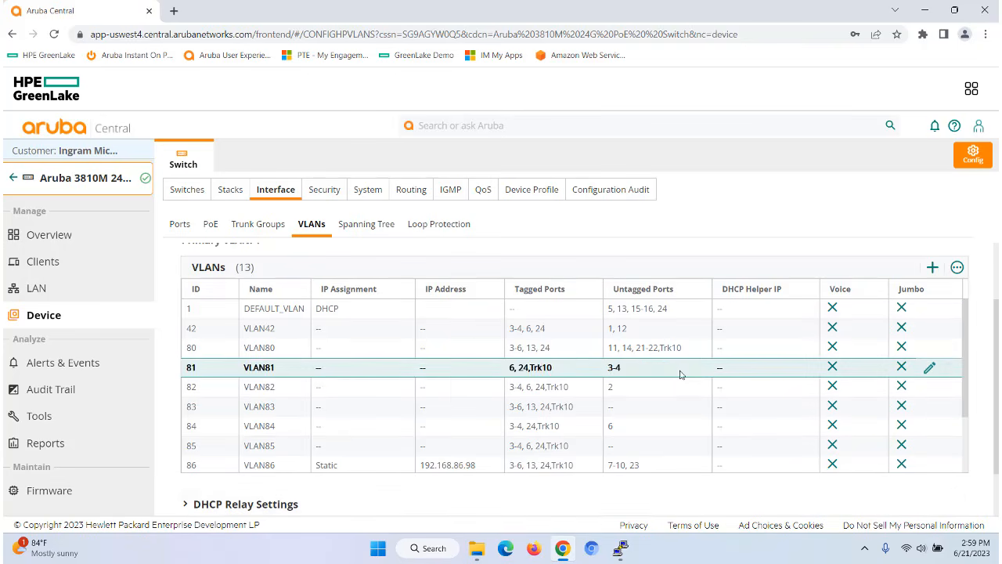
# - Review the tagged and untagged ports of VLANs 184 and 185 in the VLAN list
pyautogui.scroll(-4, 684, 375)
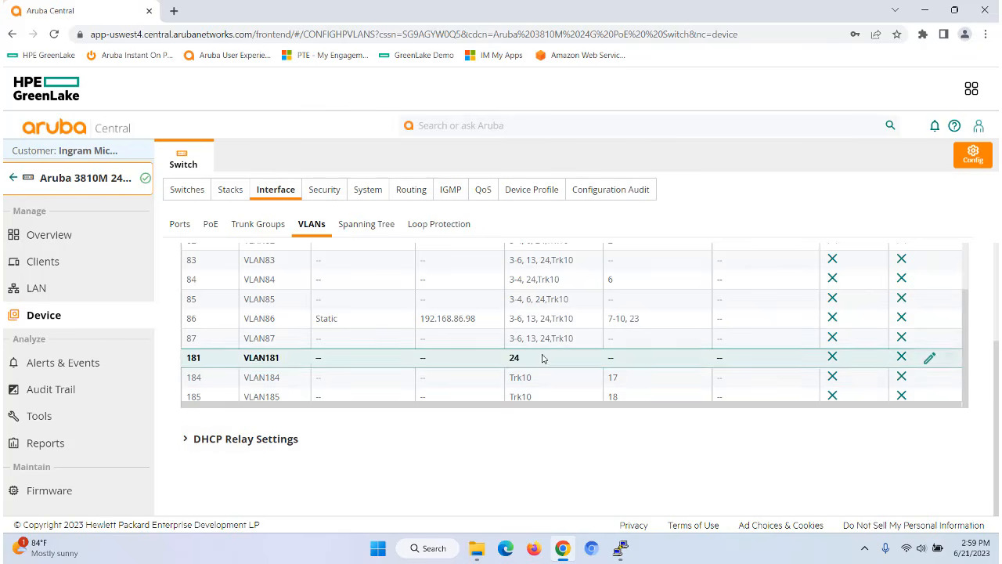
pyautogui.scroll(1, 663, 337)
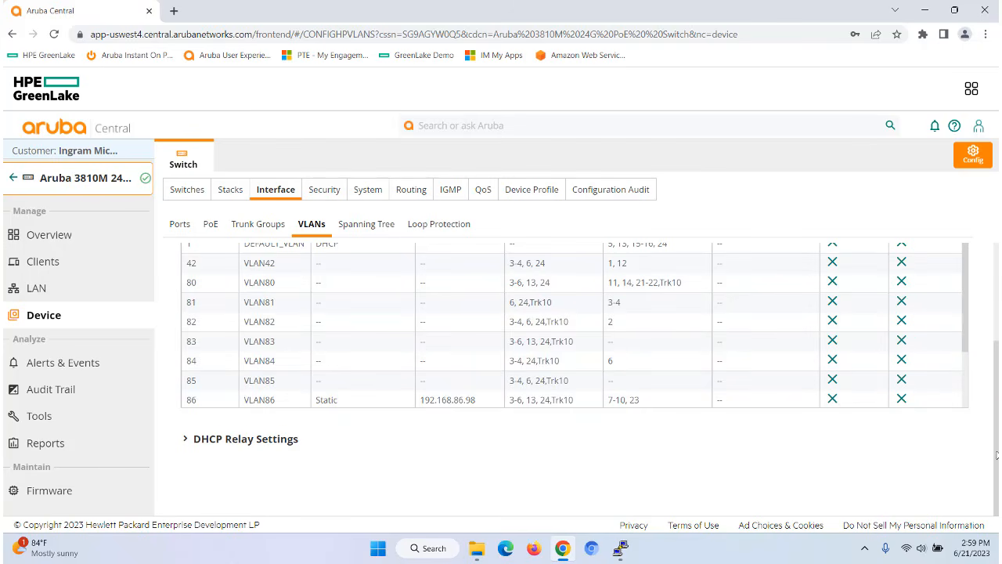
pyautogui.scroll(2, 996, 455)
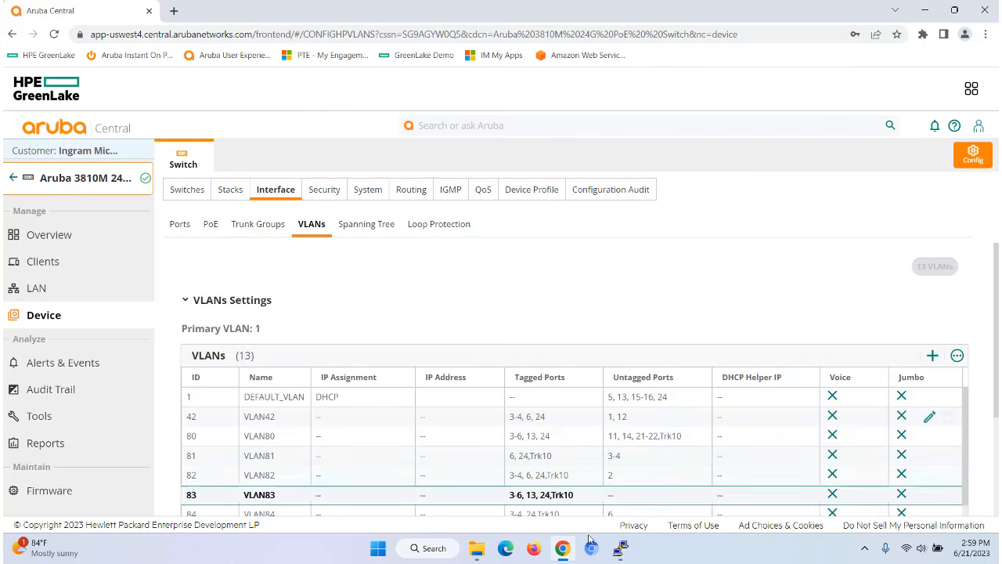
# - Switch to the PuTTY session, run "show run" in short form and highlight the VLAN 184 and VLAN 185 sections of the running configuration
pyautogui.moveTo(621, 554)
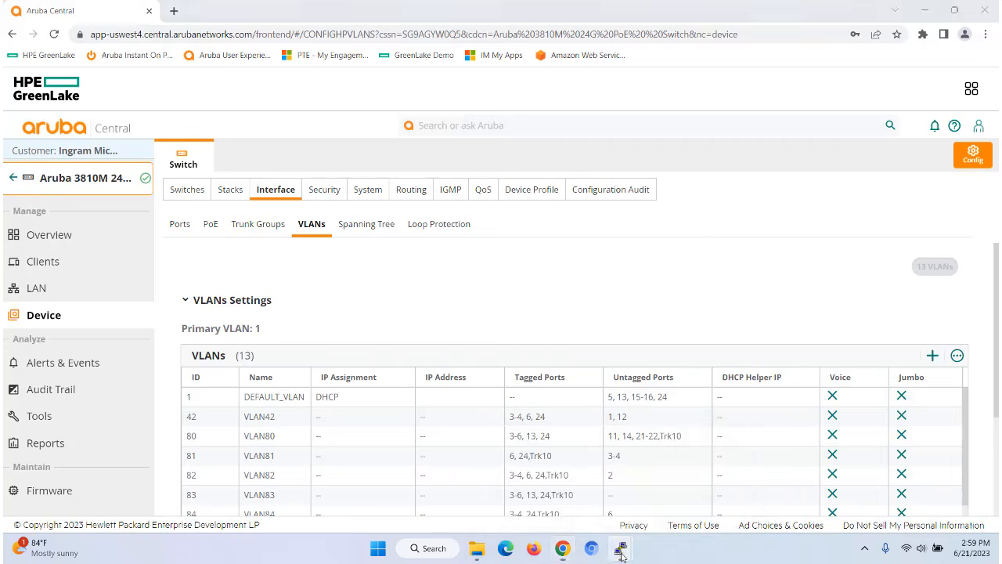
pyautogui.click(582, 484)
pyautogui.write('sho')
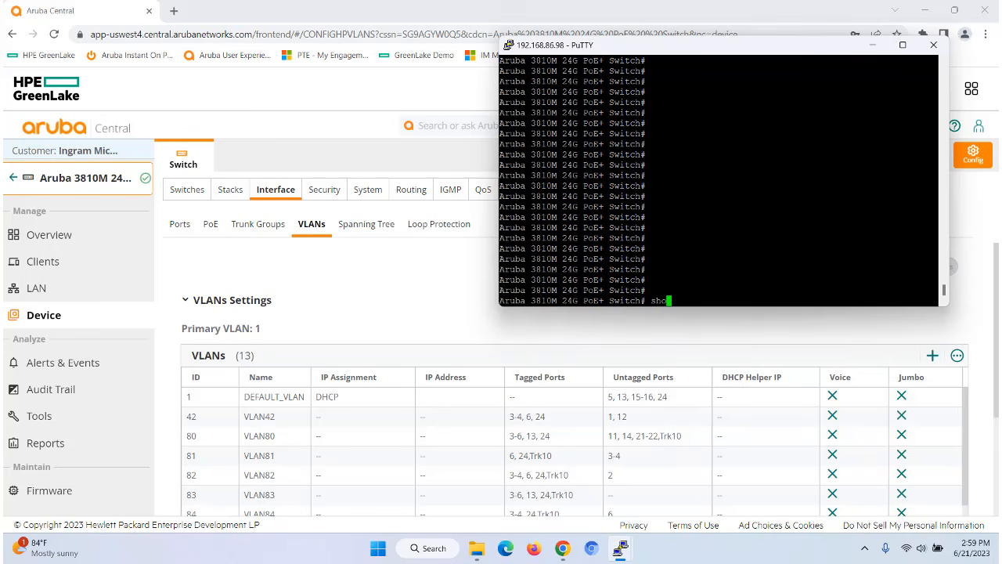
pyautogui.write(' run')
pyautogui.press('Return')
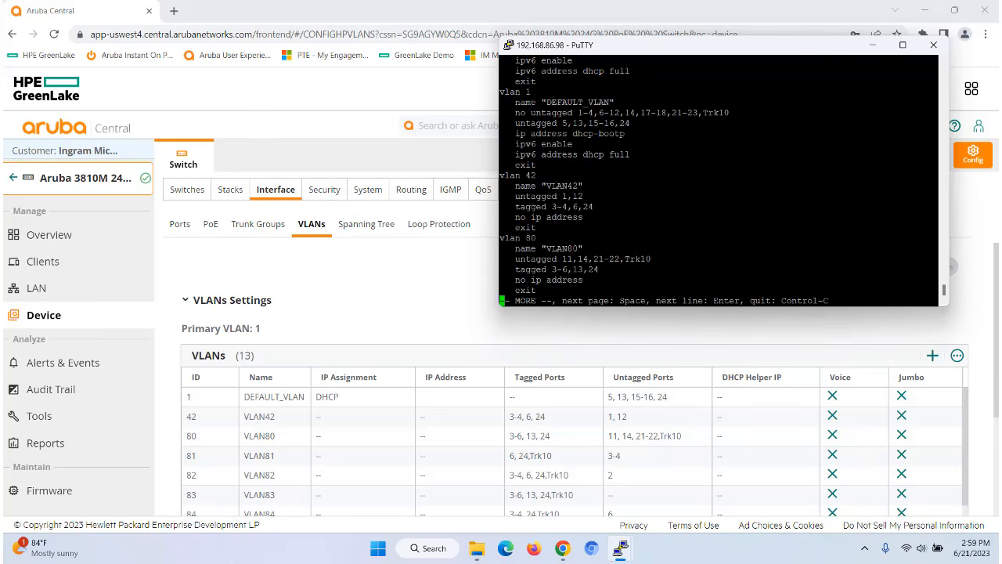
pyautogui.press('space')
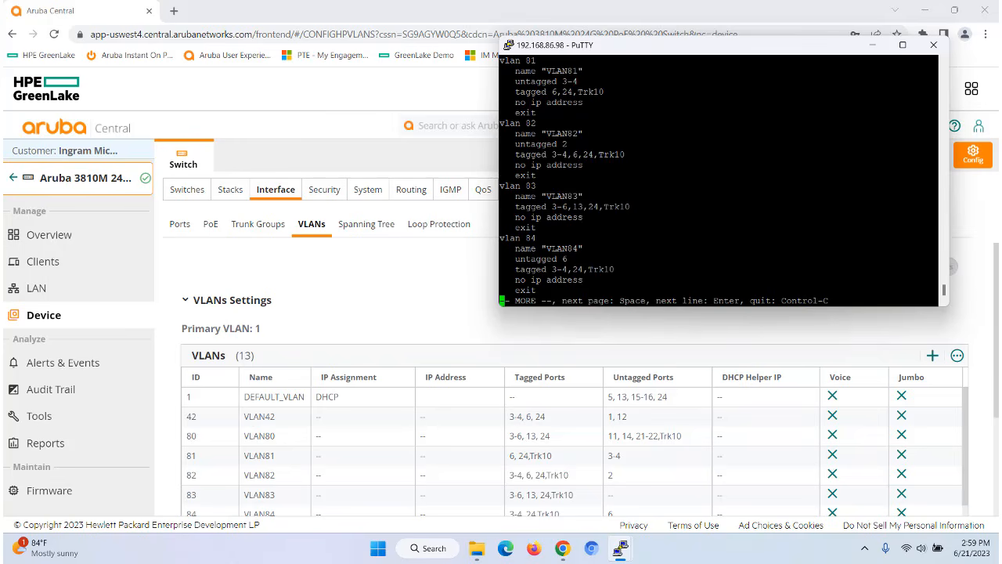
pyautogui.press('space')
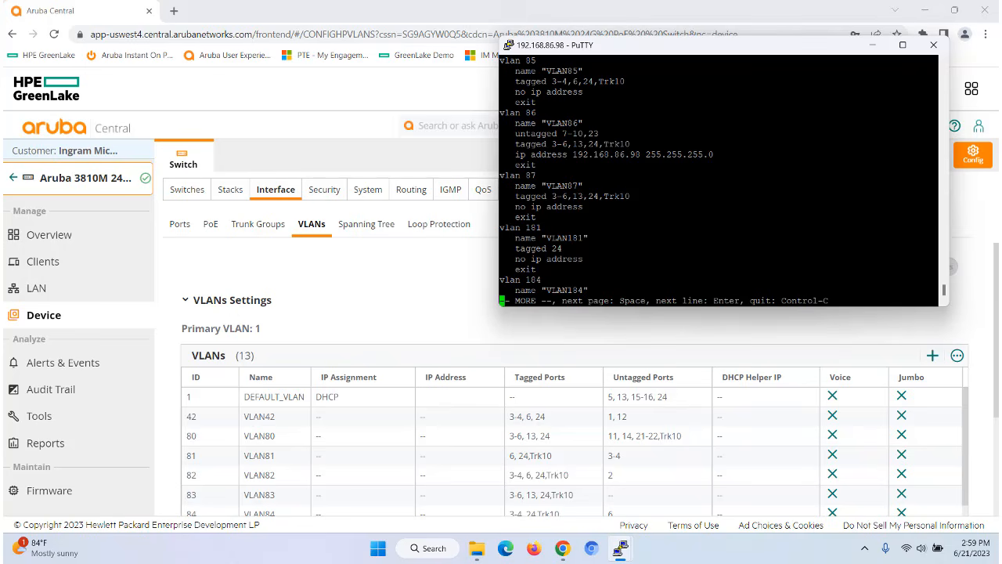
pyautogui.press('space')
pyautogui.moveTo(500, 102); pyautogui.dragTo(597, 213)
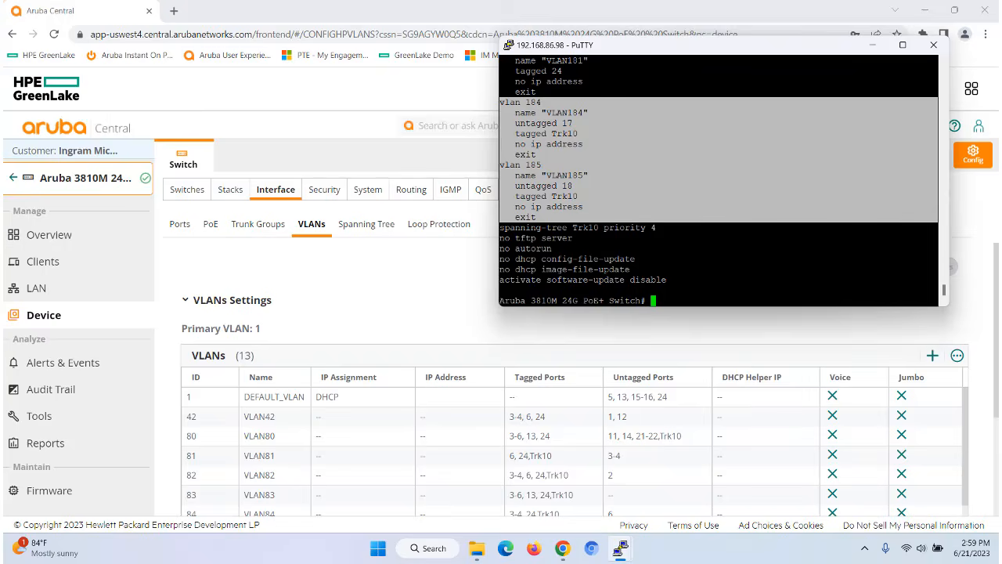
# - Push the configuration output out of view with empty prompt lines and switch back to Aruba Central
pyautogui.press('Return')
pyautogui.press('Return')
pyautogui.press('Return')
pyautogui.press('Return')
pyautogui.press('Return')
pyautogui.press('Return')
pyautogui.press('Return')
pyautogui.press('Return')
pyautogui.press('Return')
pyautogui.press('Return')
pyautogui.press('Return')
pyautogui.press('Return')
pyautogui.press('Return')
pyautogui.press('Return')
pyautogui.press('Return')
pyautogui.press('Return')
pyautogui.press('Return')
pyautogui.press('Return')
pyautogui.press('Return')
pyautogui.press('Return')
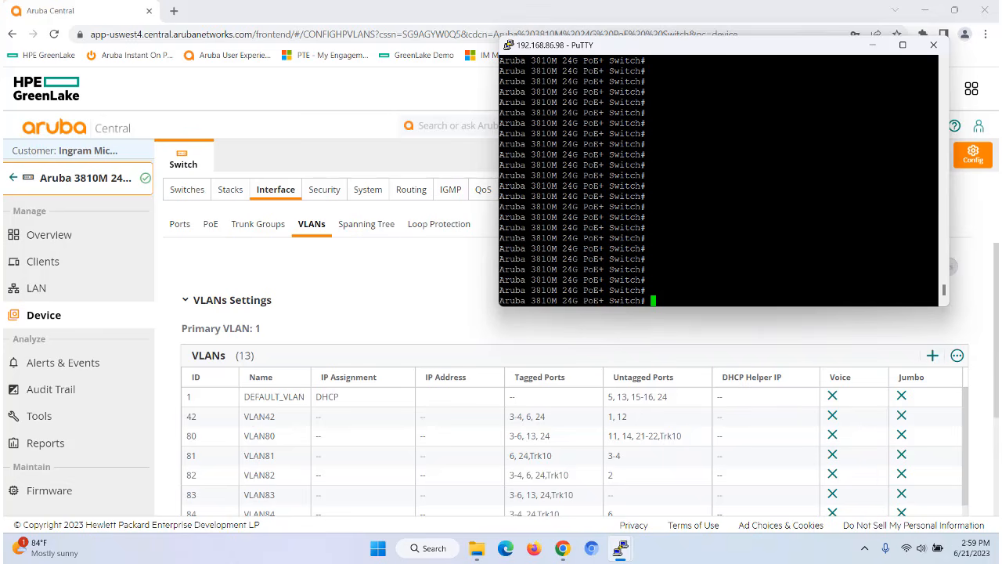
pyautogui.click(387, 285)
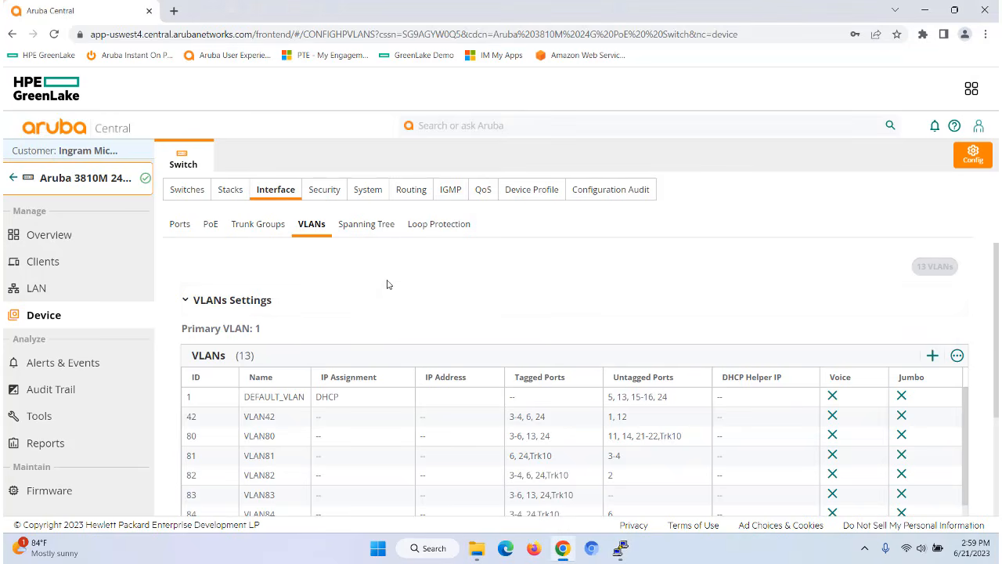
# - Look through the switch's Spanning Tree, RADIUS and Routing configuration pages
pyautogui.click(374, 225)
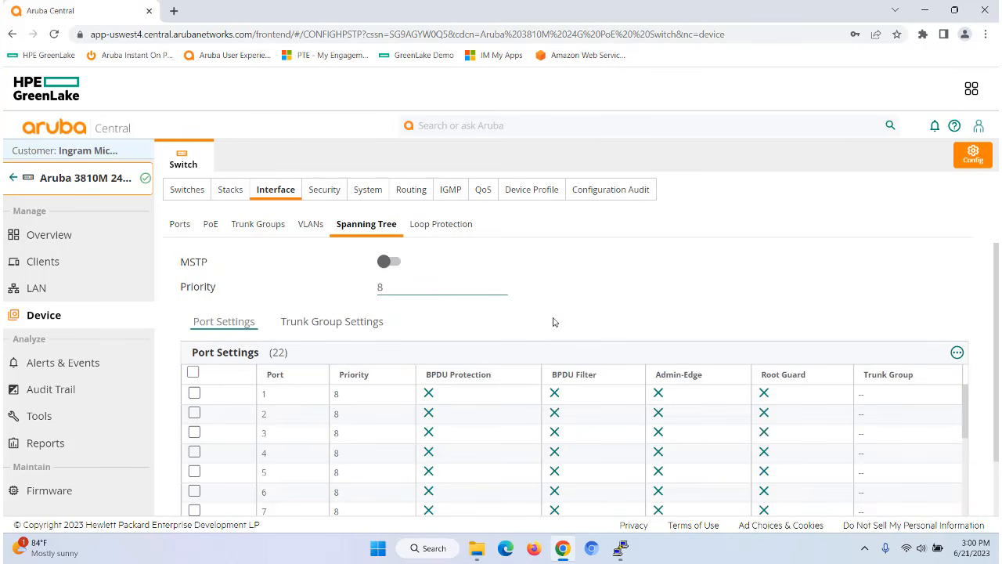
pyautogui.click(324, 189)
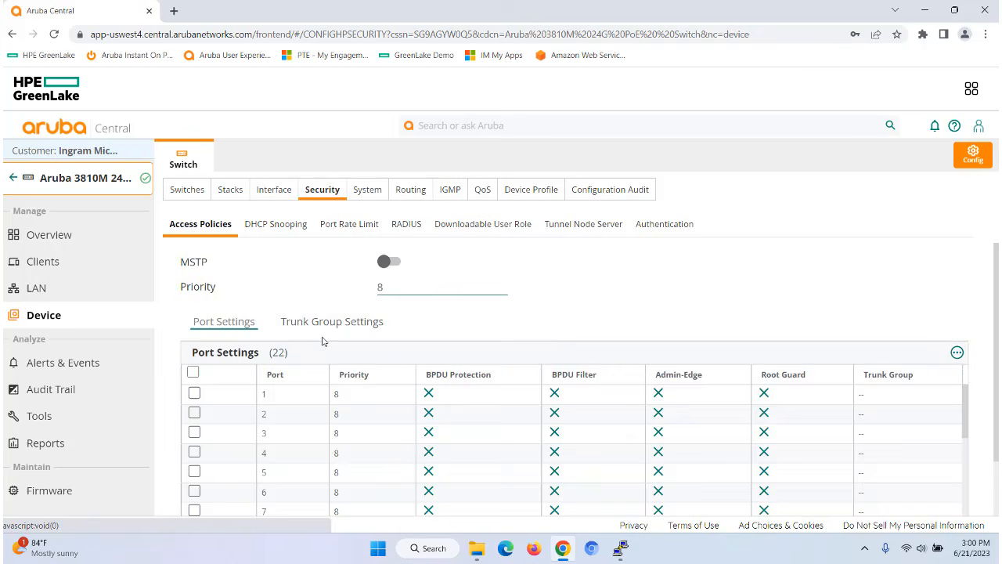
pyautogui.click(404, 224)
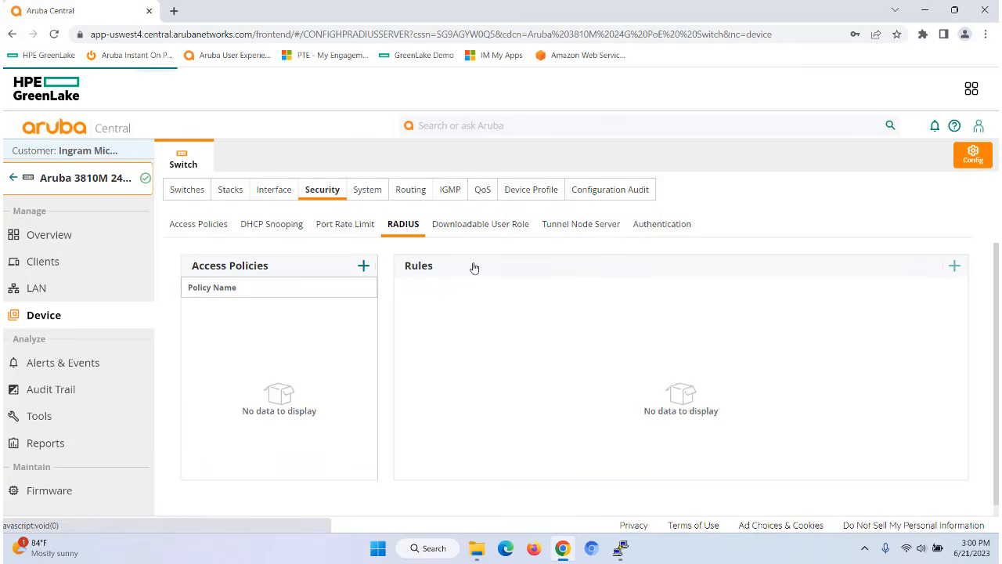
pyautogui.click(407, 190)
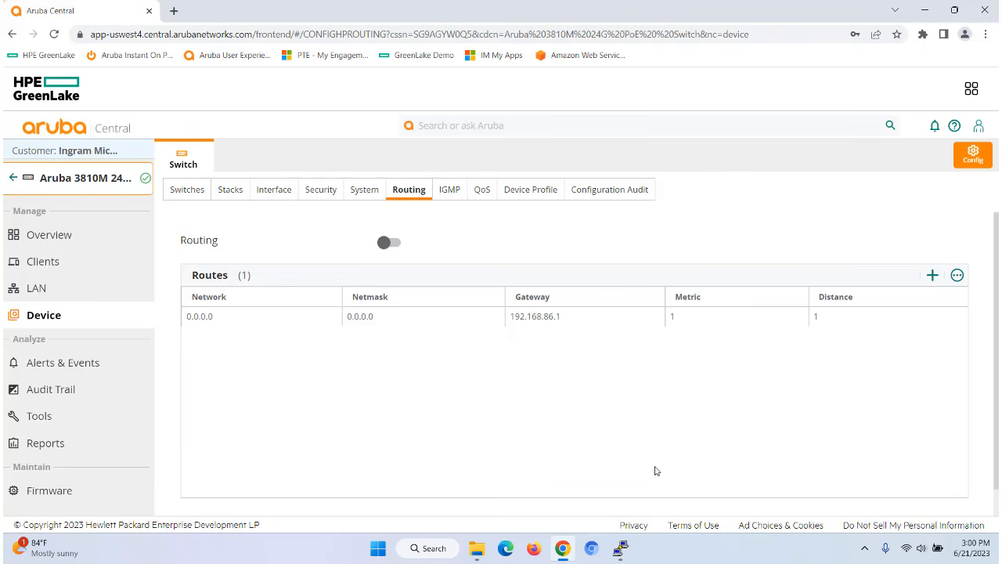
# - Change the context to the group Our BTC Switches and open its AOS-CX configuration
pyautogui.click(69, 180)
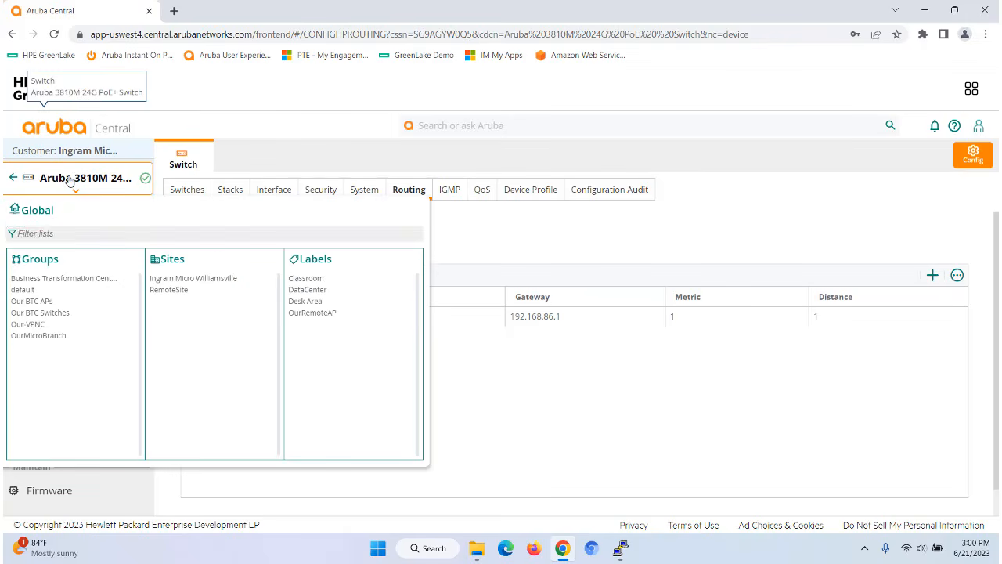
pyautogui.click(43, 315)
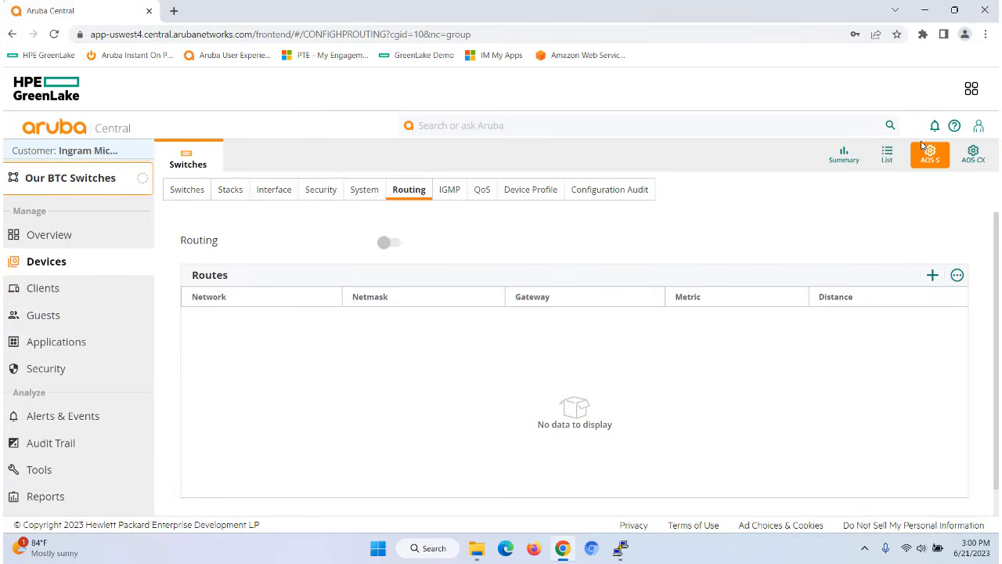
pyautogui.click(974, 153)
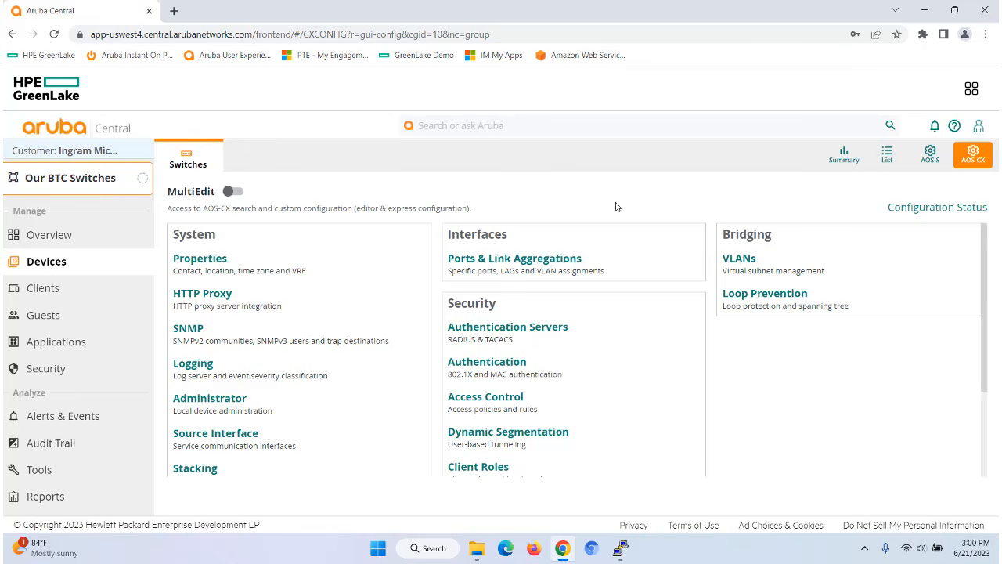
# - Start a new link aggregation named lag10 under Ports & Link Aggregations
pyautogui.click(527, 259)
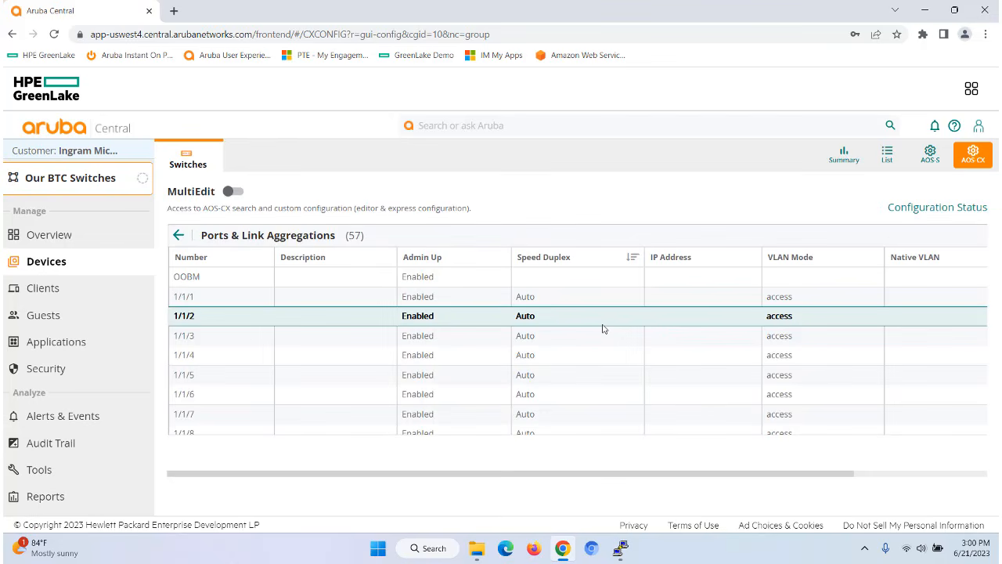
pyautogui.moveTo(649, 476); pyautogui.dragTo(860, 476)
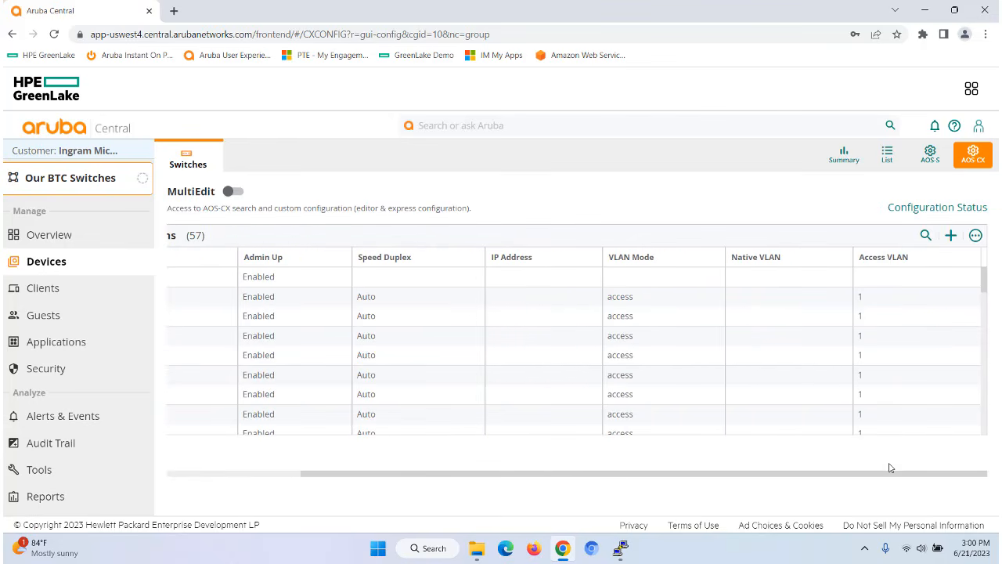
pyautogui.click(952, 236)
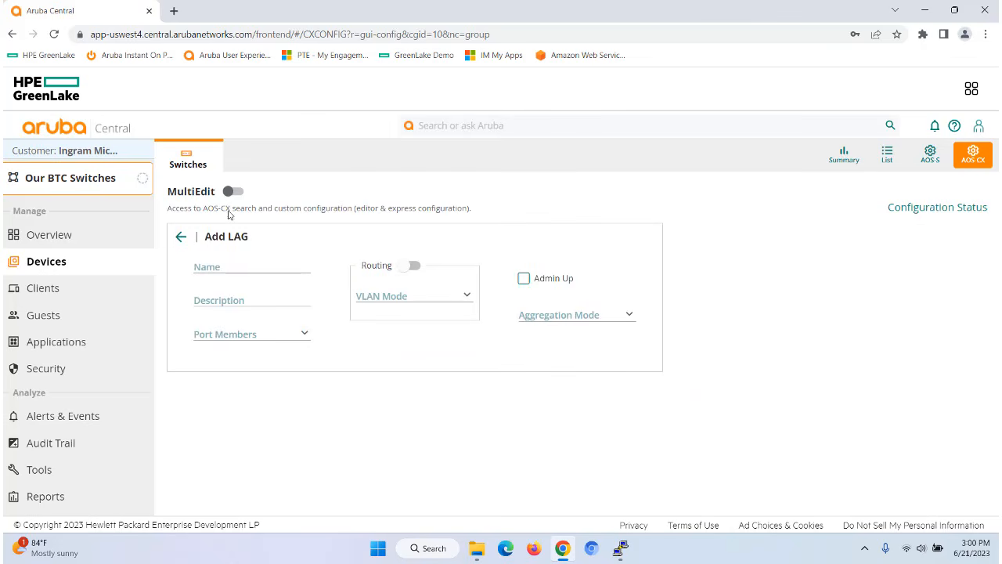
pyautogui.click(218, 267)
pyautogui.write('n')
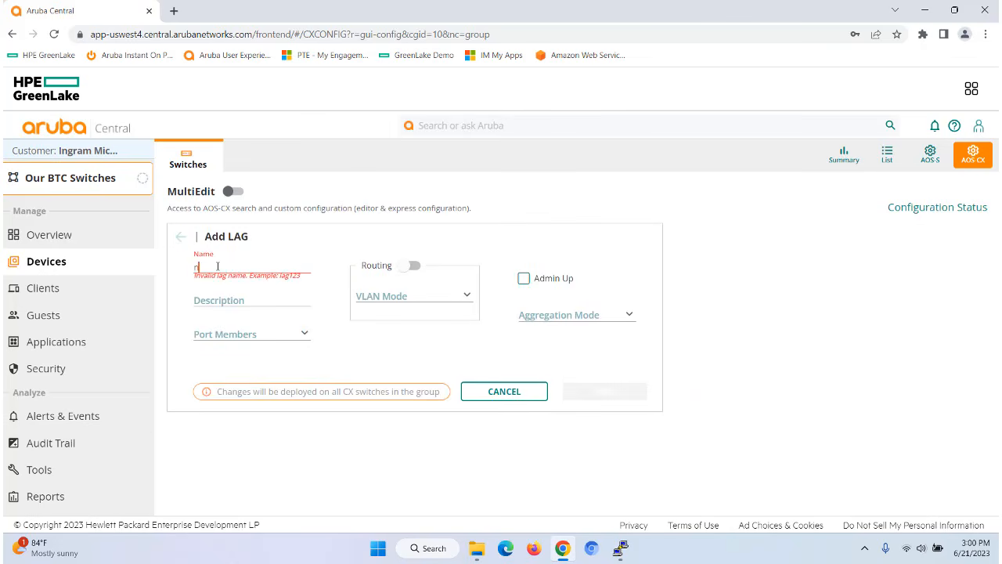
pyautogui.press('BackSpace')
pyautogui.write('lag10')
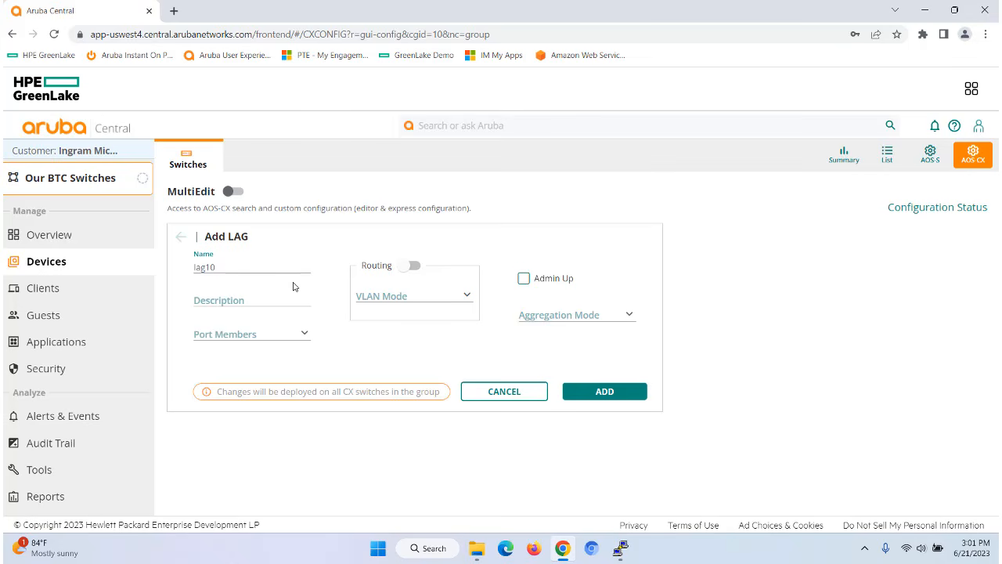
# - Select ports 1/1/19 and 1/1/20 as the port members of lag10
pyautogui.click(306, 335)
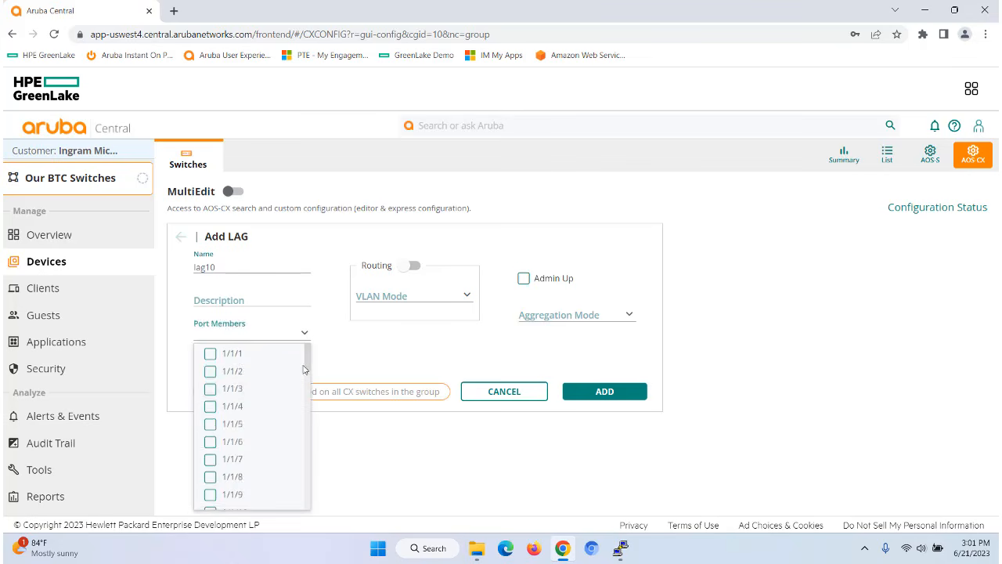
pyautogui.scroll(-2, 285, 397)
pyautogui.scroll(-3, 282, 403)
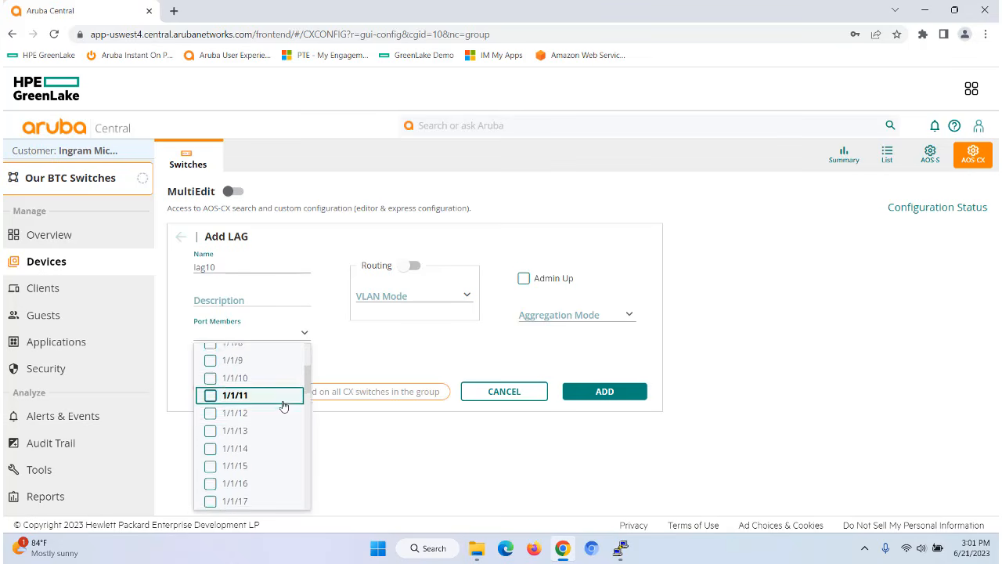
pyautogui.click(212, 410)
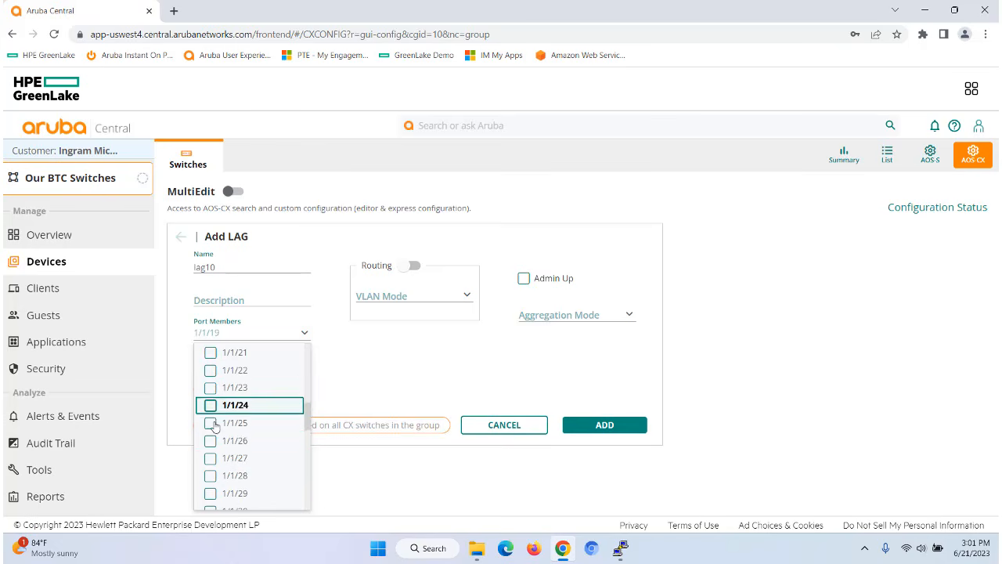
pyautogui.scroll(1, 291, 415)
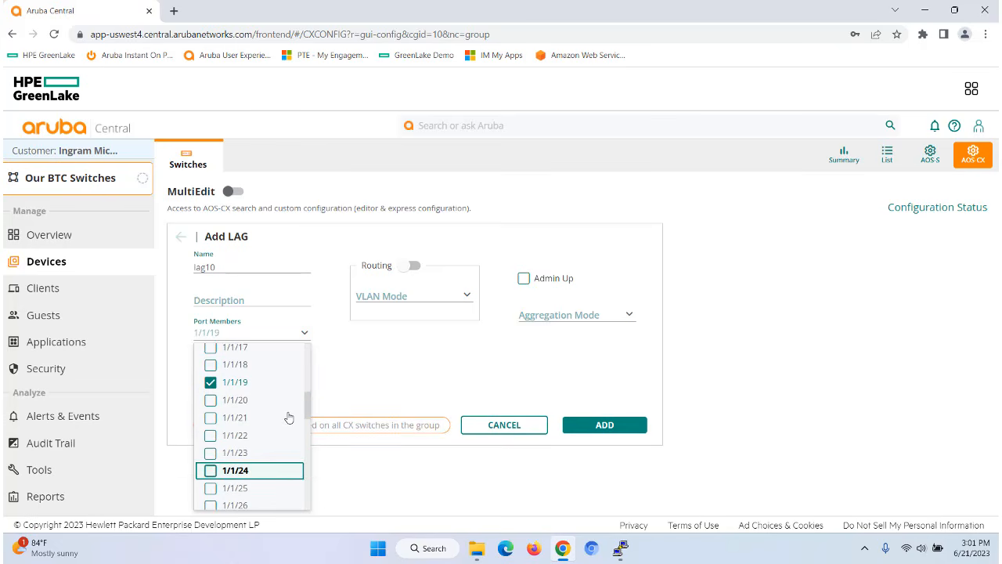
pyautogui.click(213, 406)
pyautogui.scroll(3, 250, 415)
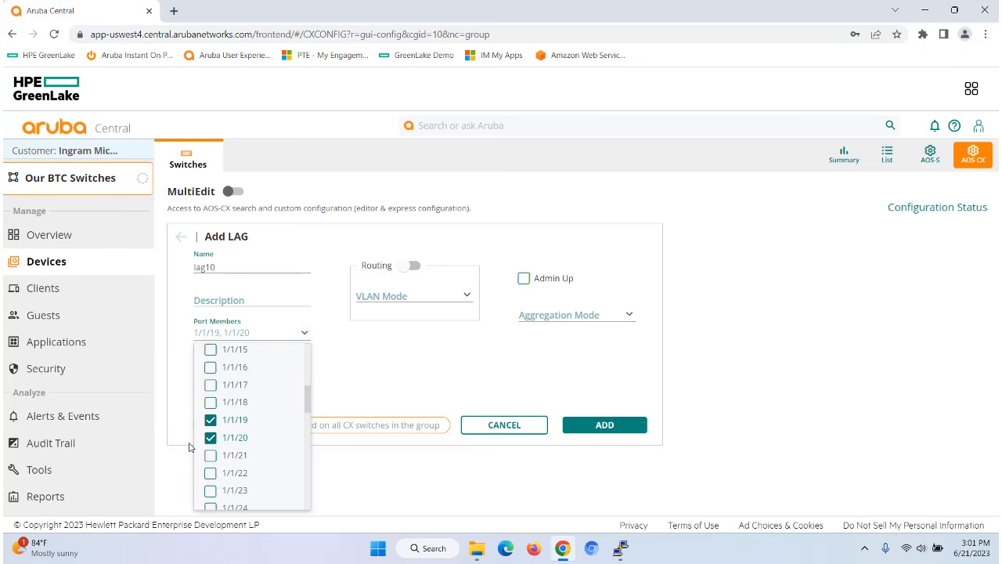
pyautogui.click(464, 349)
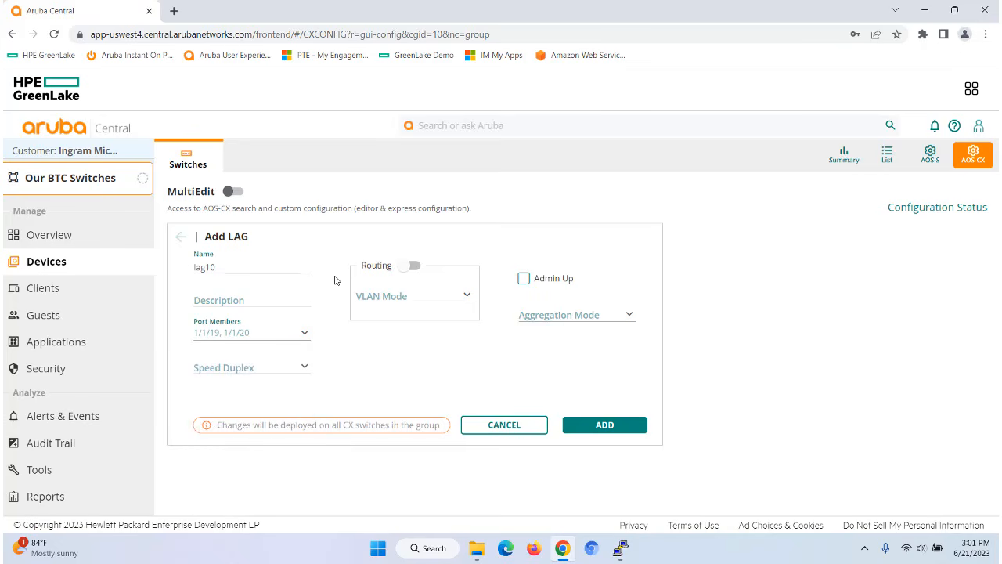
# - Set lag10's VLAN mode to trunk with native VLAN 80 and allowed VLANs 81-87
pyautogui.click(468, 298)
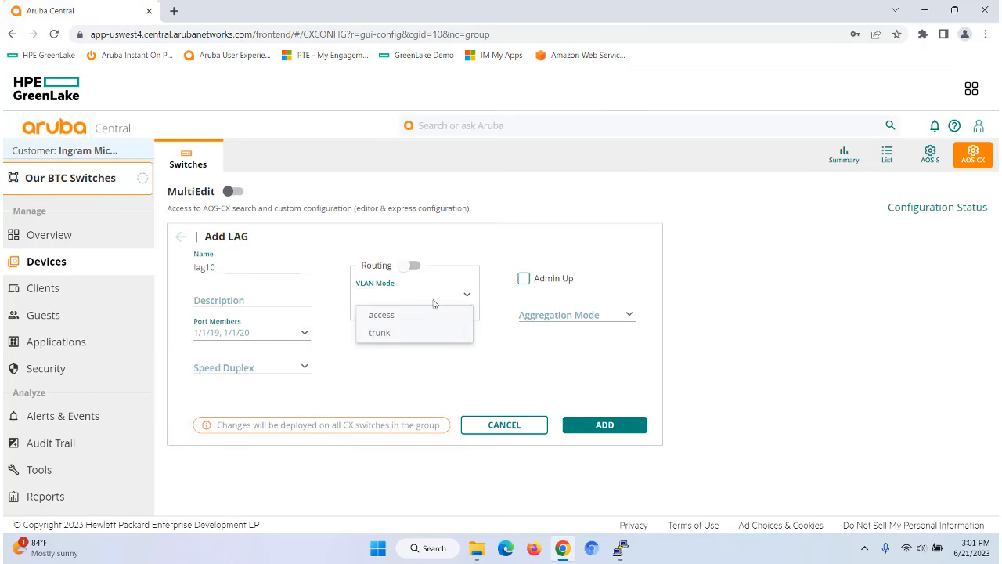
pyautogui.click(389, 334)
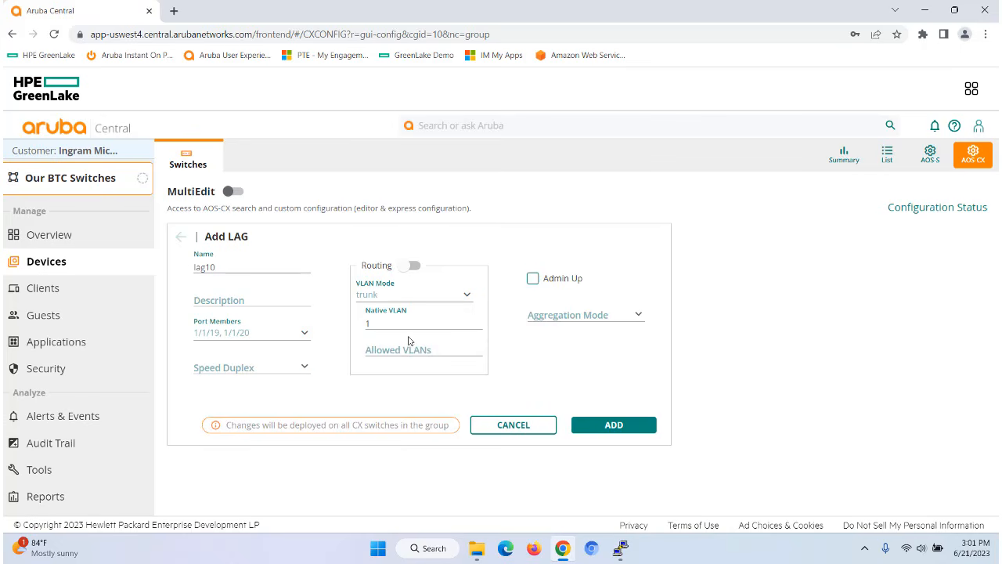
pyautogui.write('80')
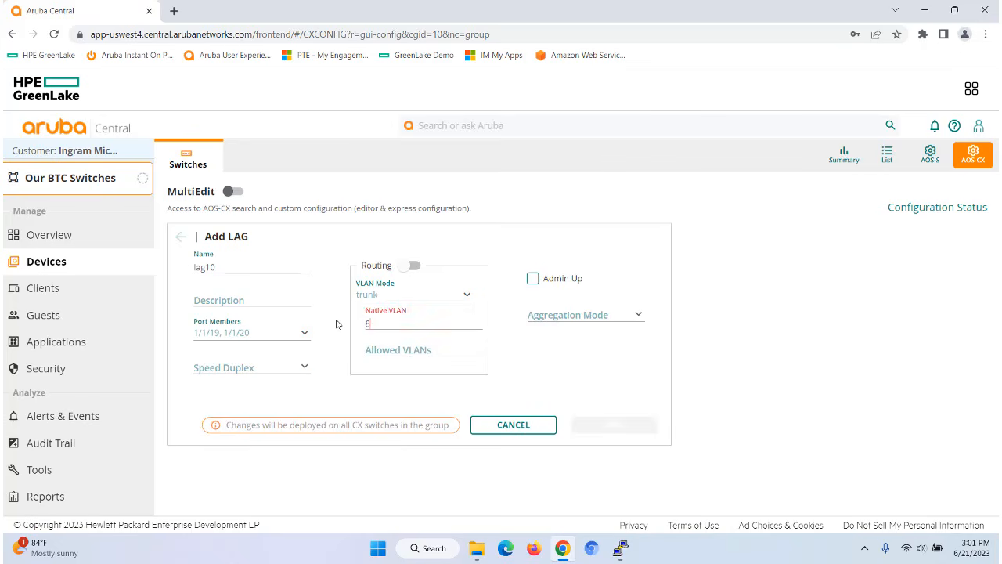
pyautogui.click(384, 352)
pyautogui.write('81-87')
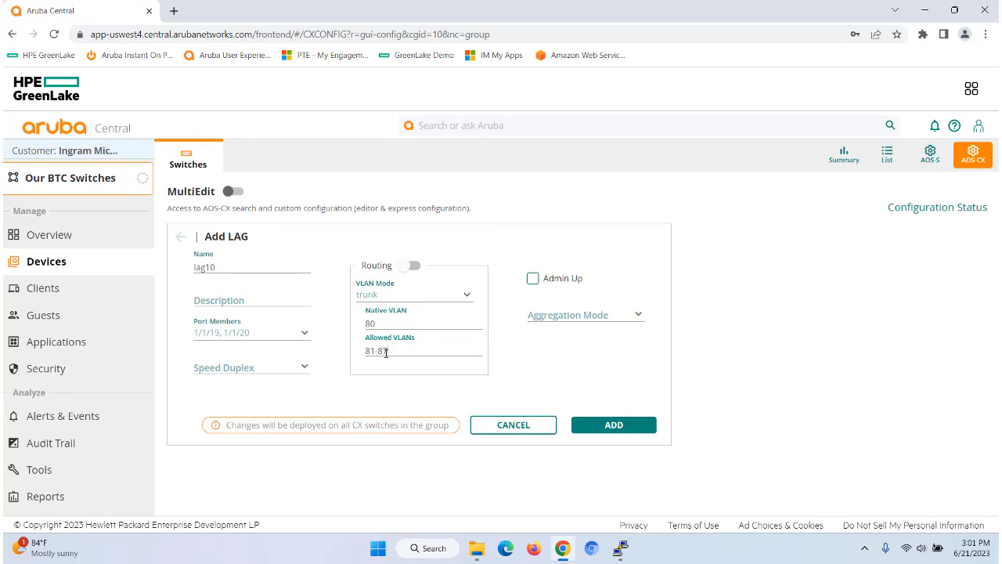
# - Replace lag10's allowed VLANs with all and add the link aggregation to the group
pyautogui.press('BackSpace')
pyautogui.press('BackSpace')
pyautogui.press('BackSpace')
pyautogui.press('BackSpace')
pyautogui.press('BackSpace')
pyautogui.write('a')
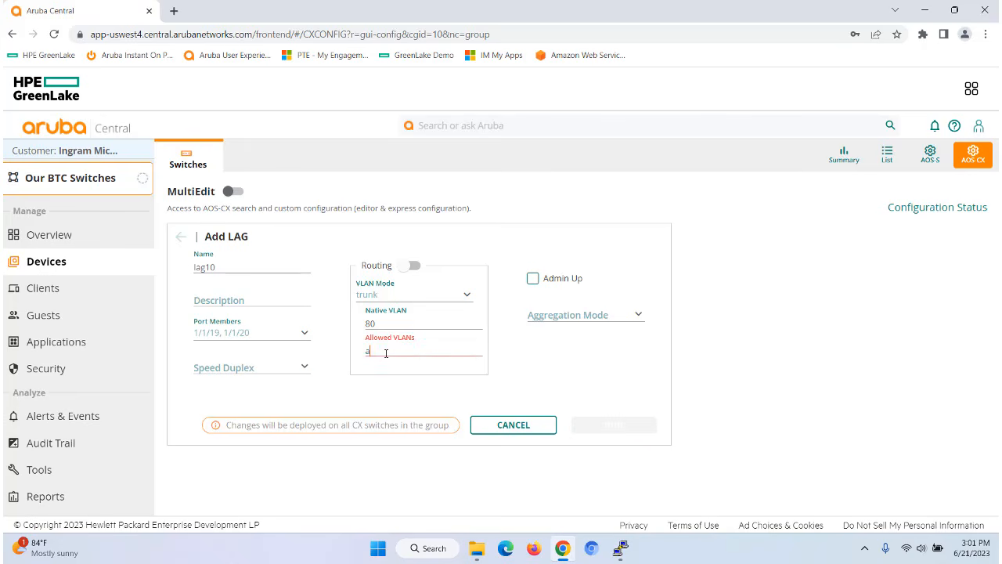
pyautogui.write('ll')
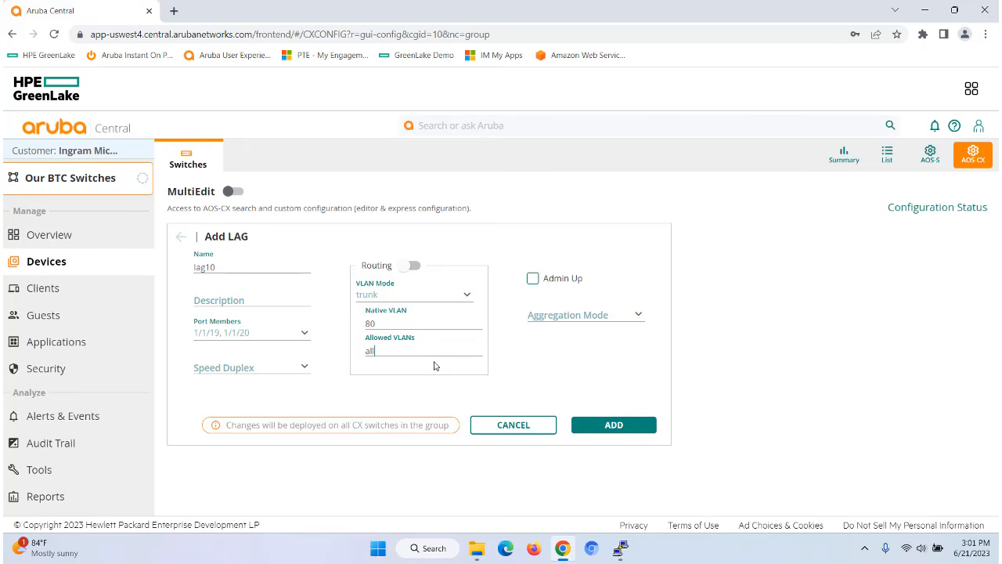
pyautogui.click(623, 427)
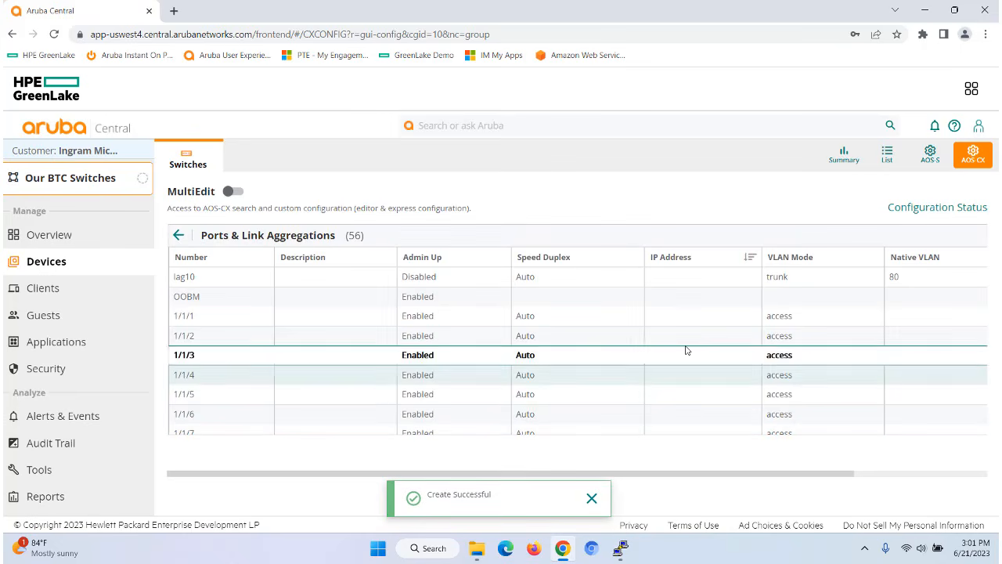
# - Add VLAN 184 with the name VLAN184 to the group's AOS-CX VLANs, leaving it admin up
pyautogui.click(179, 239)
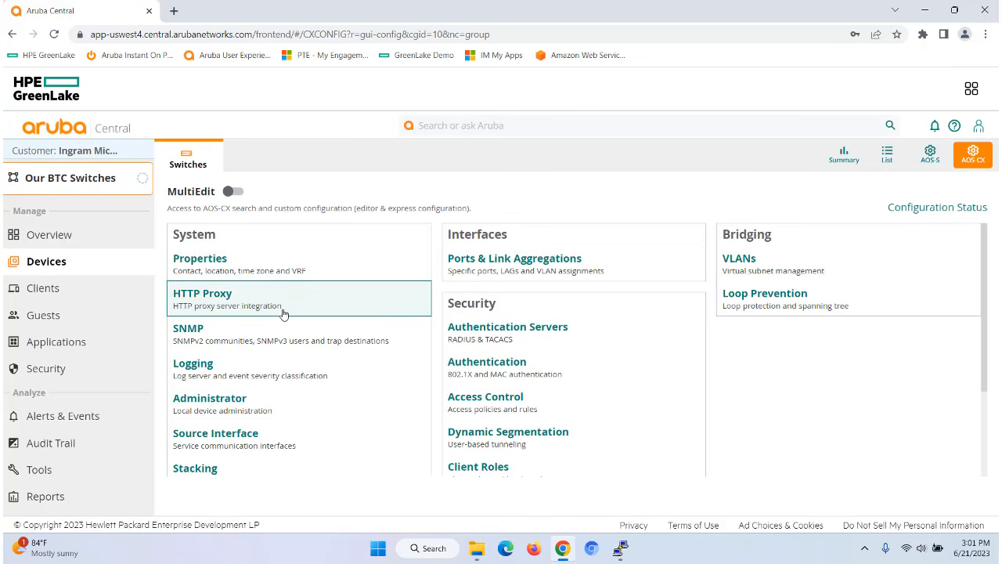
pyautogui.click(739, 258)
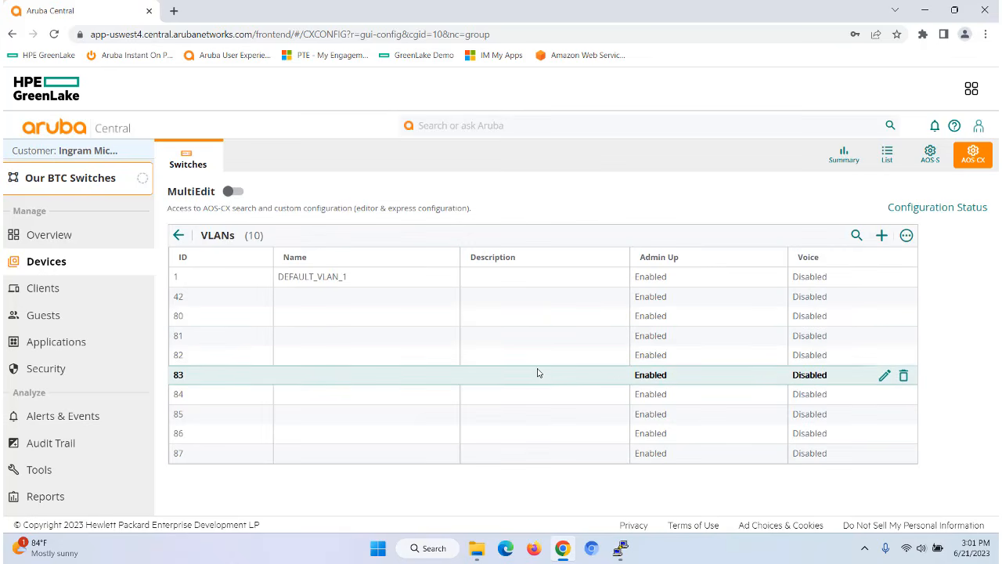
pyautogui.click(882, 237)
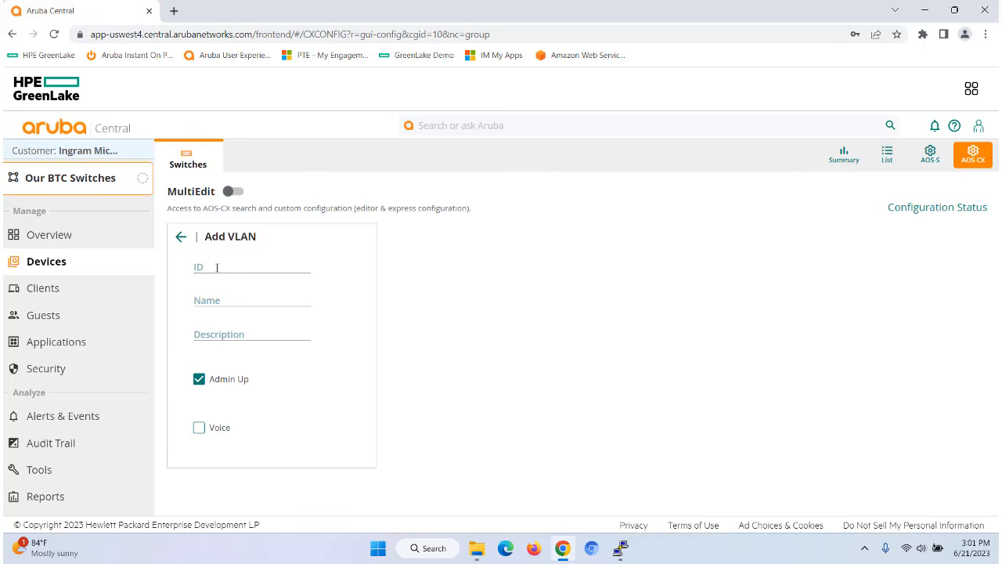
pyautogui.write('184')
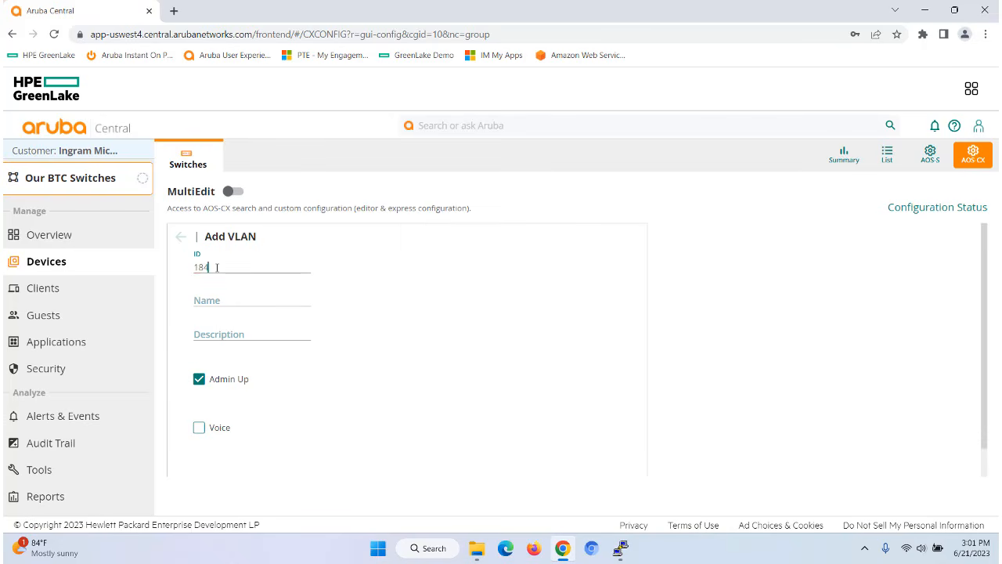
pyautogui.click(216, 302)
pyautogui.scroll(-1, 854, 462)
pyautogui.click(589, 456)
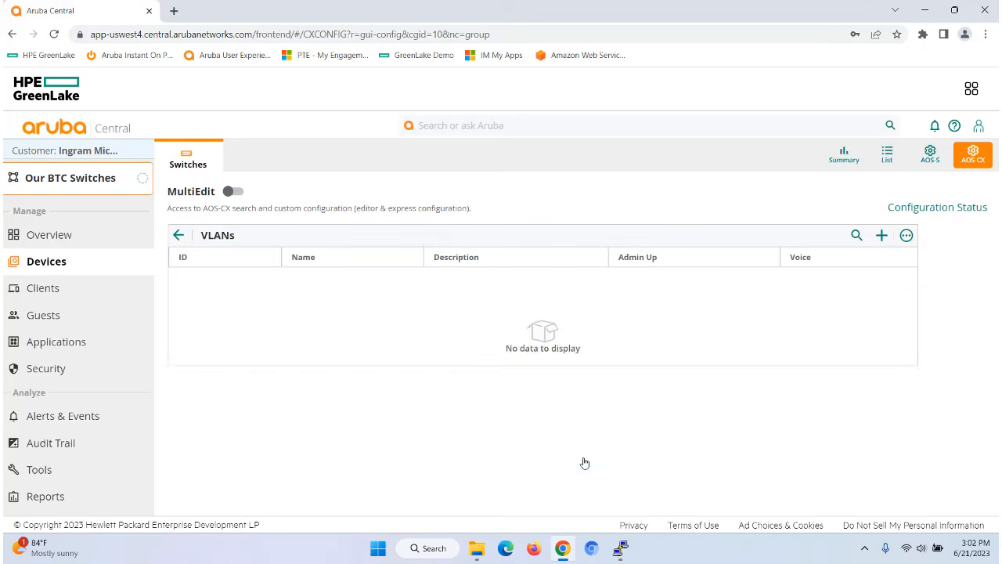
# - Add VLAN 185 with the name VLAN185 to the group and check the VLAN list
pyautogui.click(881, 234)
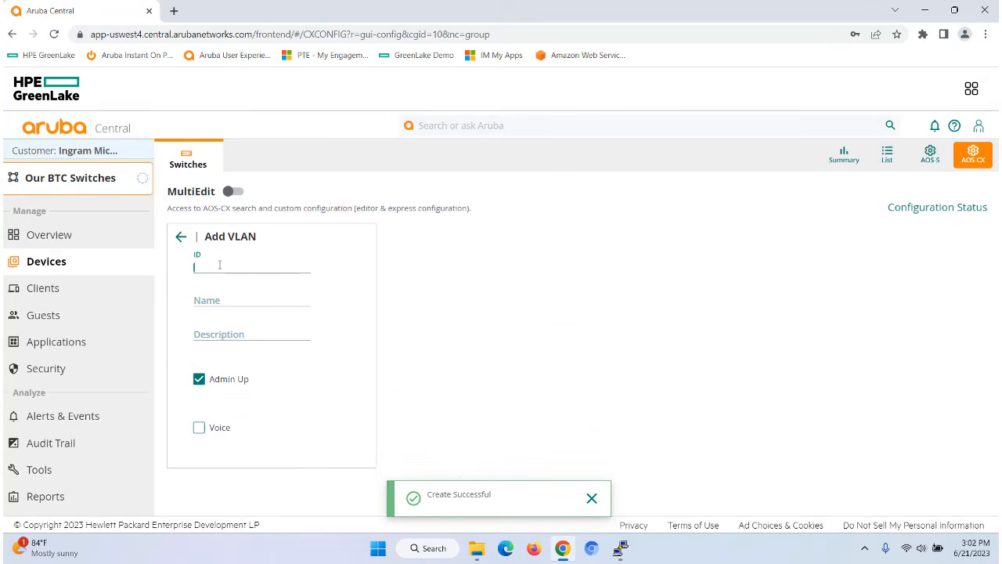
pyautogui.write('185')
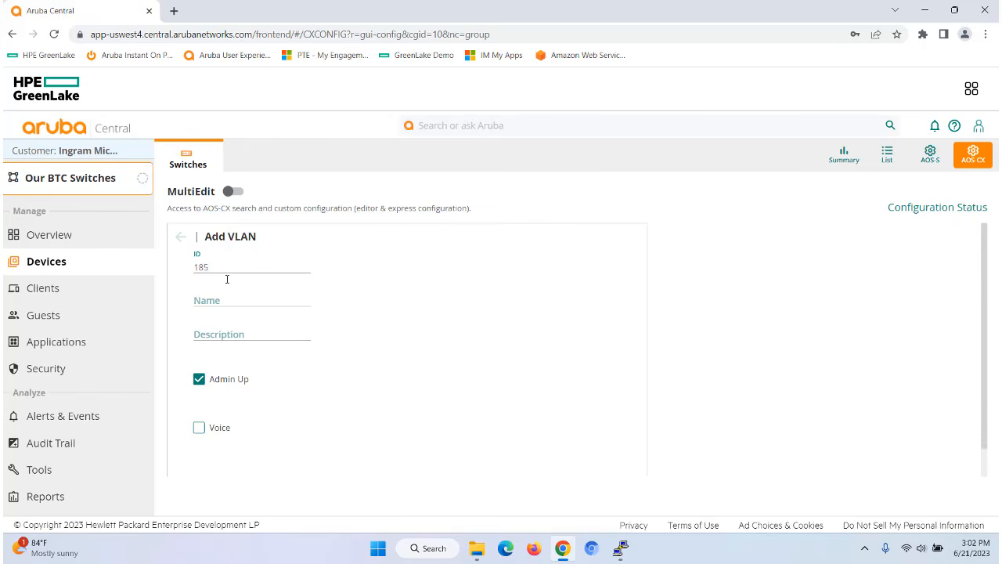
pyautogui.click(230, 301)
pyautogui.scroll(-1, 462, 364)
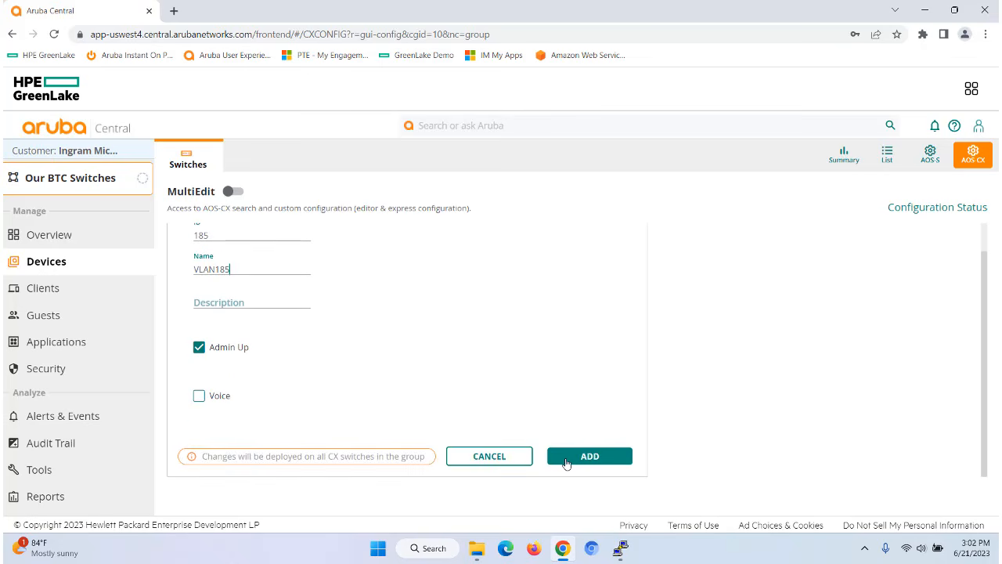
pyautogui.click(580, 457)
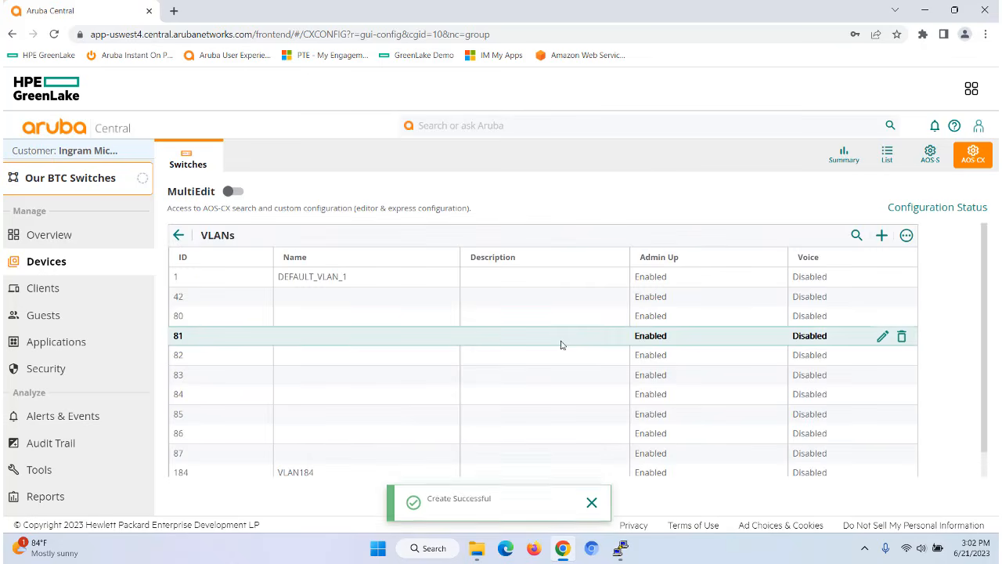
pyautogui.scroll(-1, 560, 344)
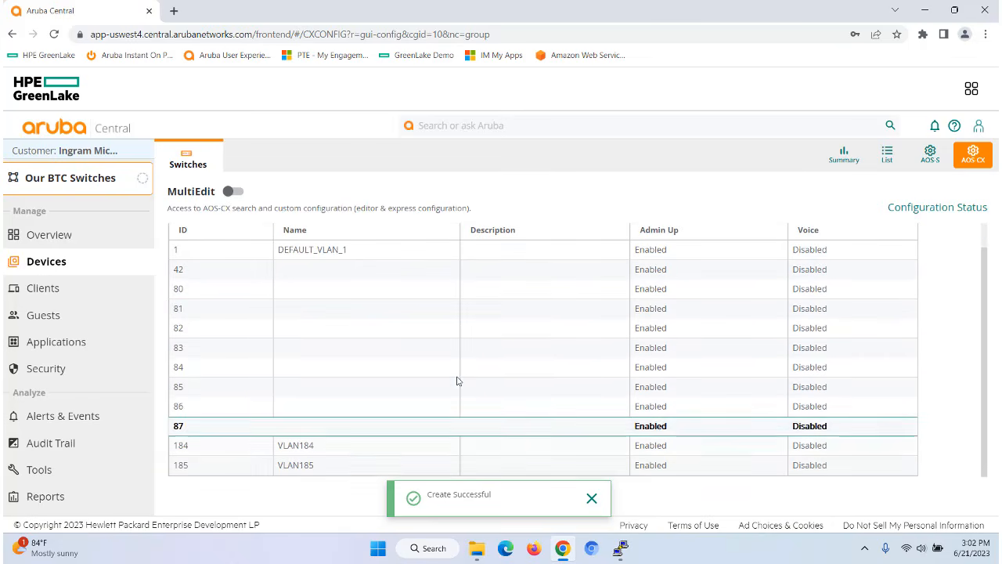
pyautogui.scroll(1, 596, 384)
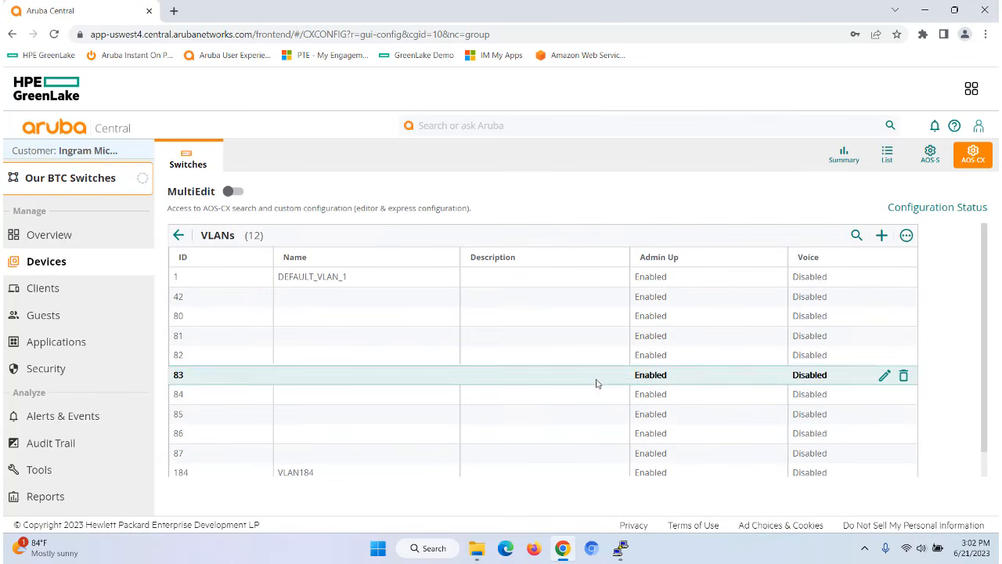
# - Review lag10's settings under Ports & Link Aggregations and return to the port list without changing them
pyautogui.click(178, 236)
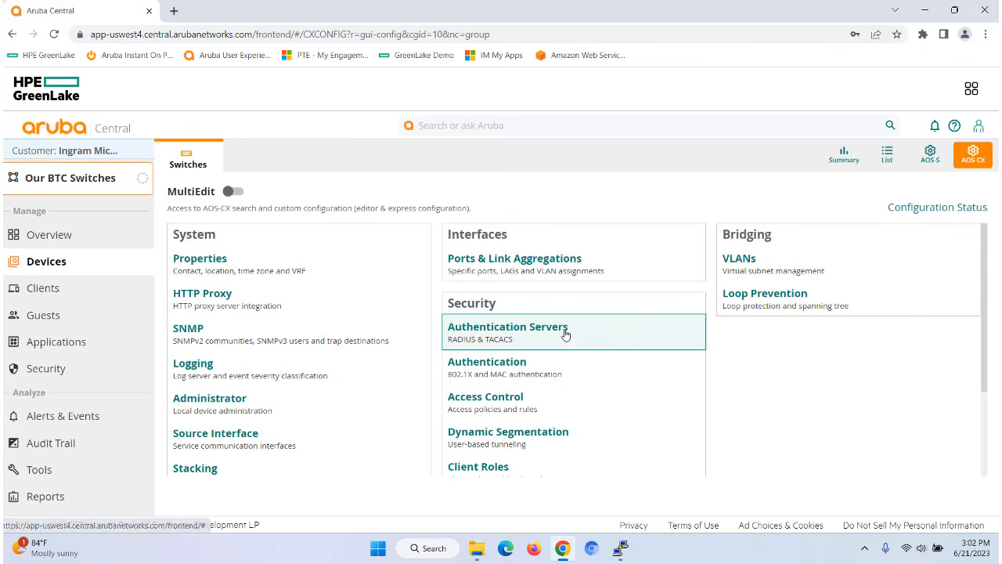
pyautogui.click(507, 260)
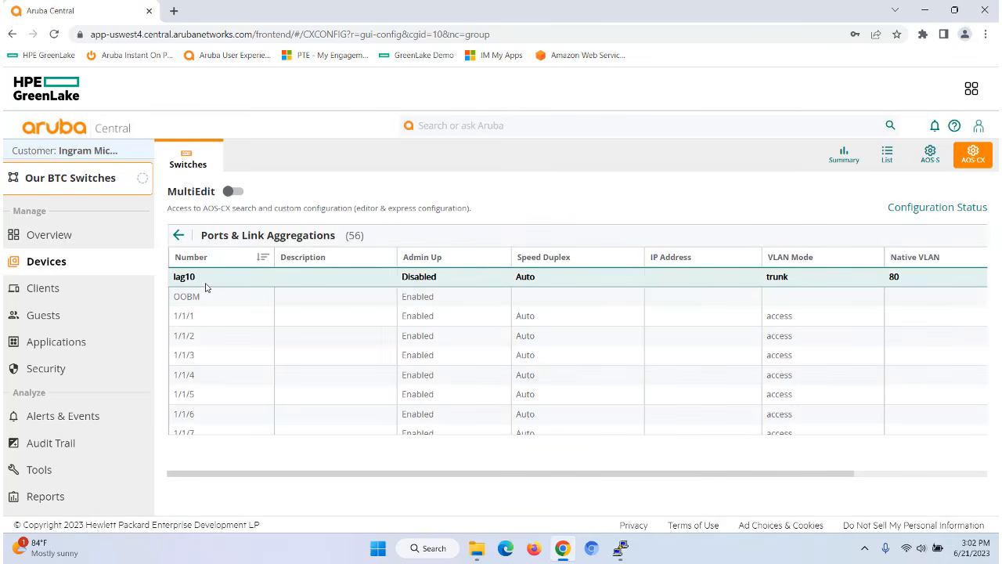
pyautogui.click(206, 280)
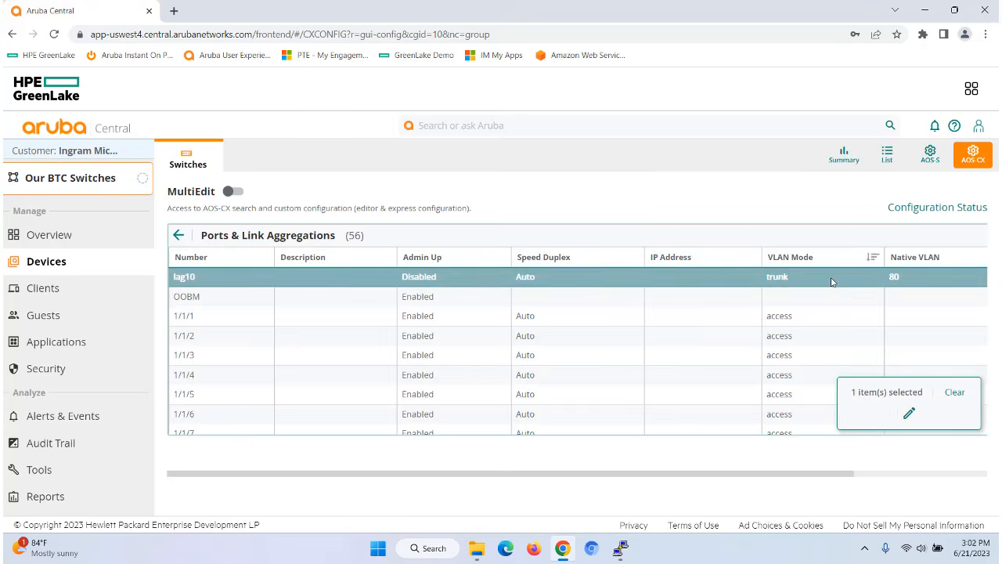
pyautogui.click(909, 415)
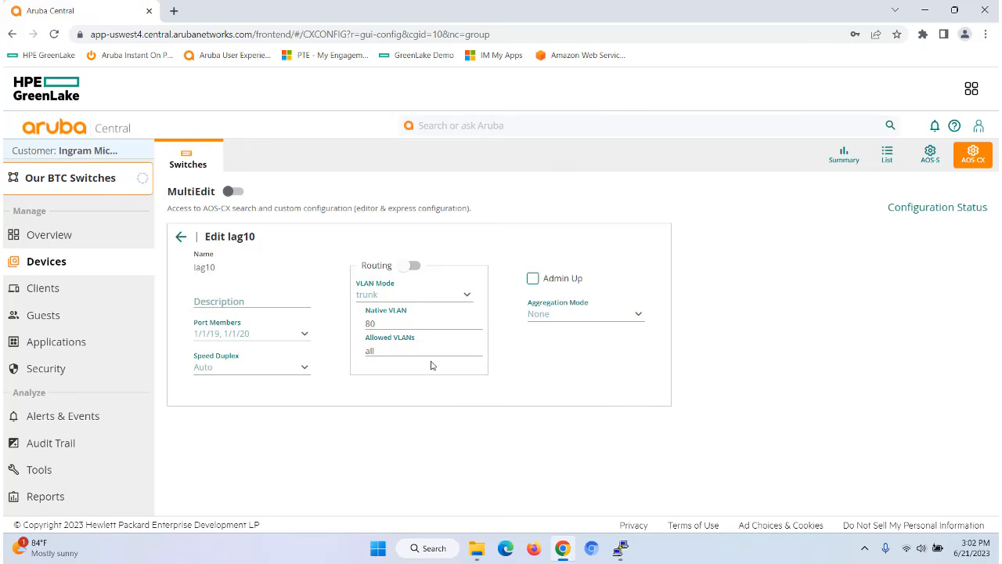
pyautogui.click(181, 237)
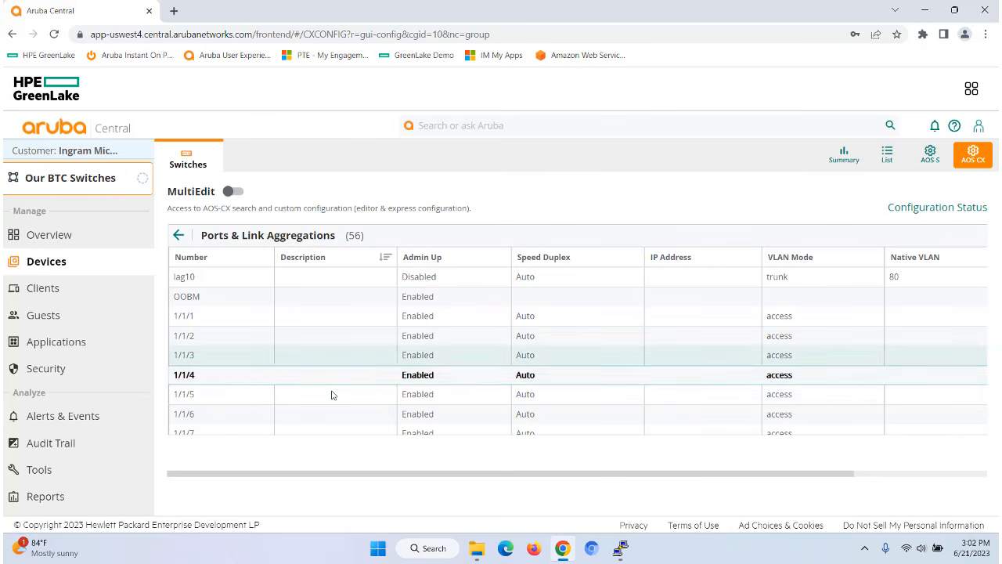
# - Set port 1/1/17's access VLAN to 184 in the group's port list, keeping Access mode, and save it
pyautogui.scroll(-1, 331, 404)
pyautogui.scroll(-4, 331, 403)
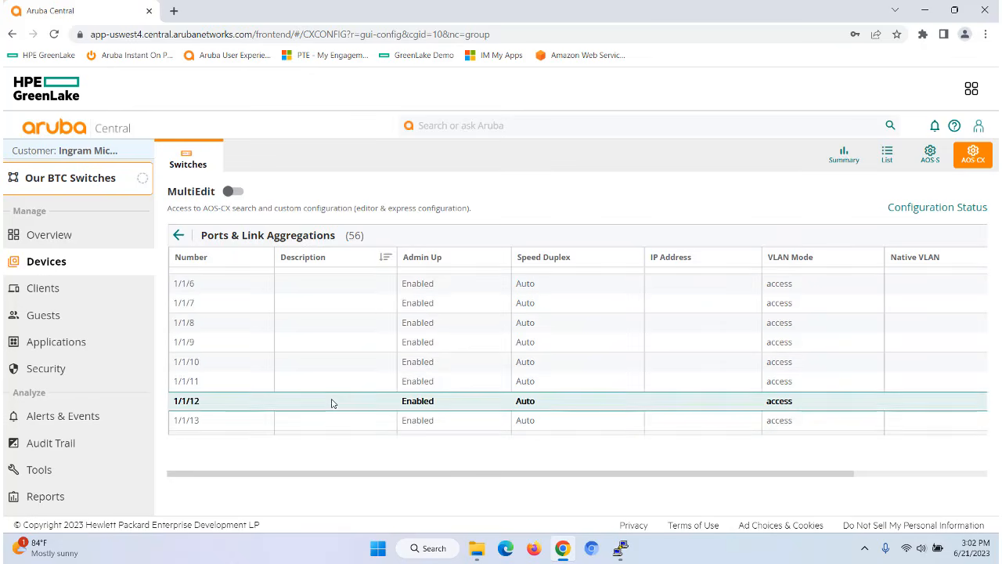
pyautogui.click(213, 368)
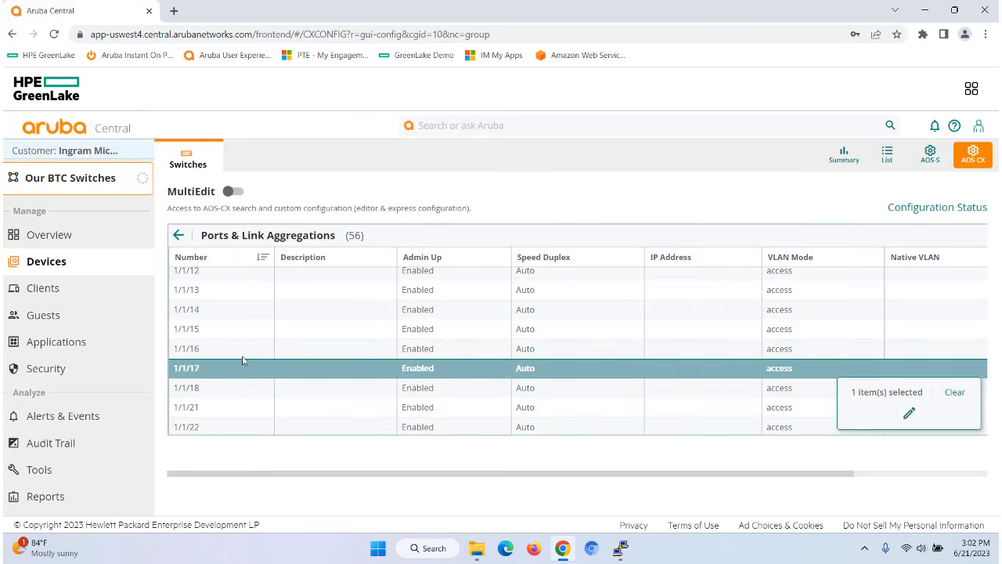
pyautogui.click(908, 413)
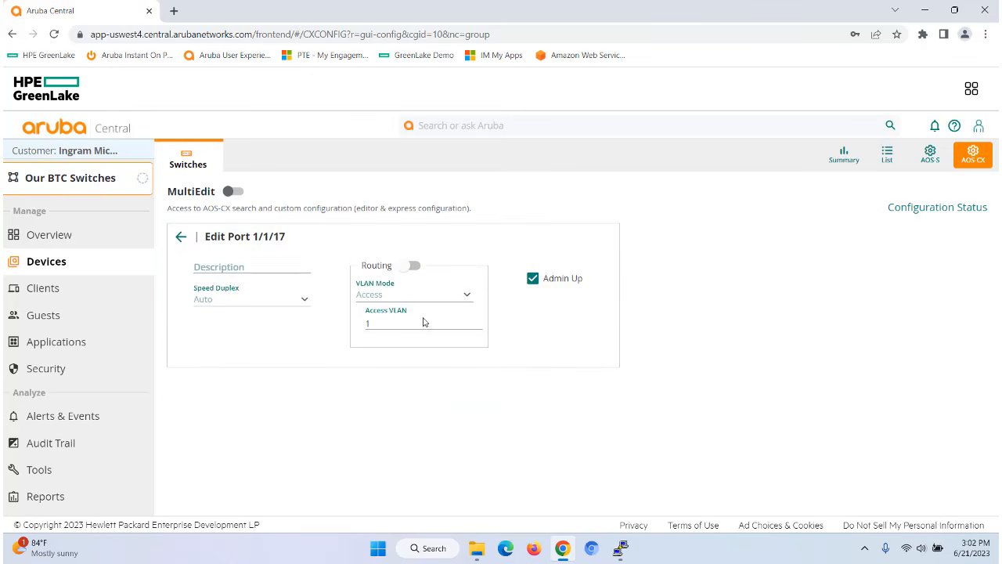
pyautogui.click(464, 296)
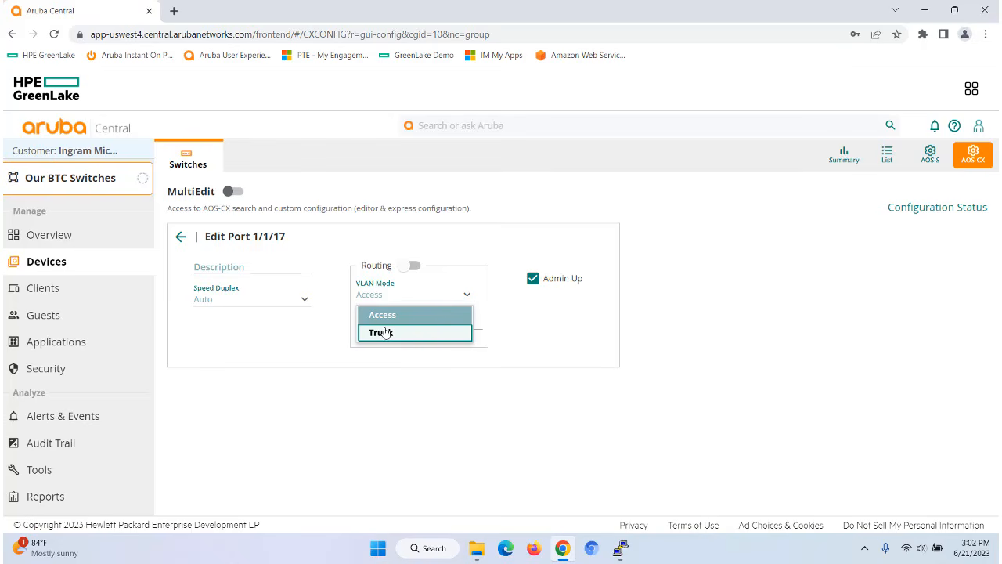
pyautogui.click(485, 373)
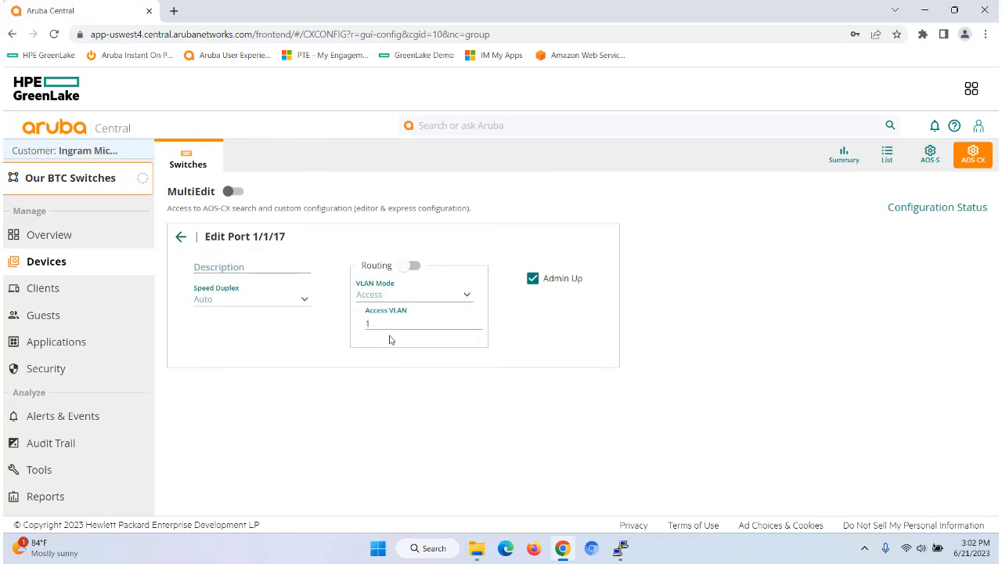
pyautogui.click(379, 322)
pyautogui.write('84')
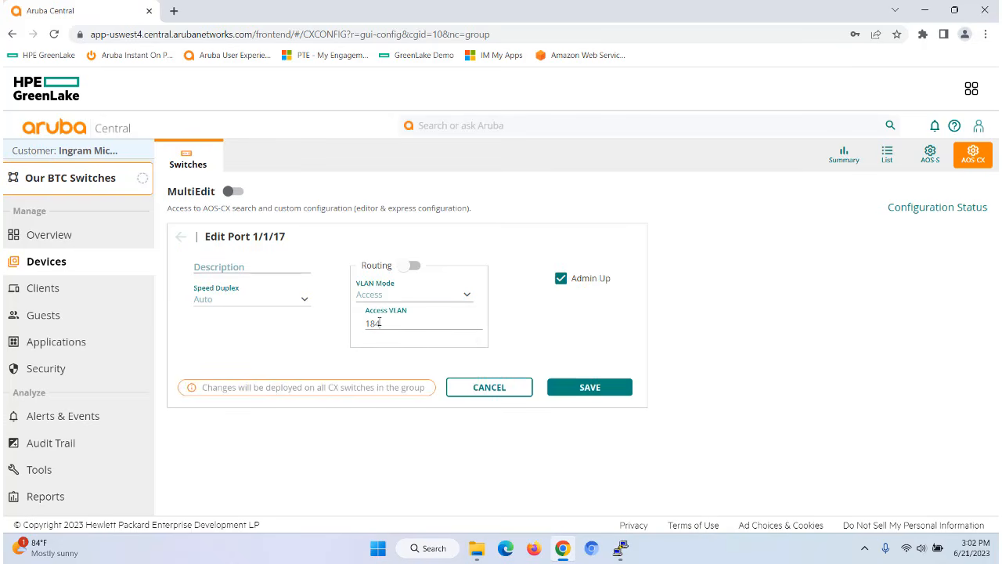
pyautogui.click(593, 385)
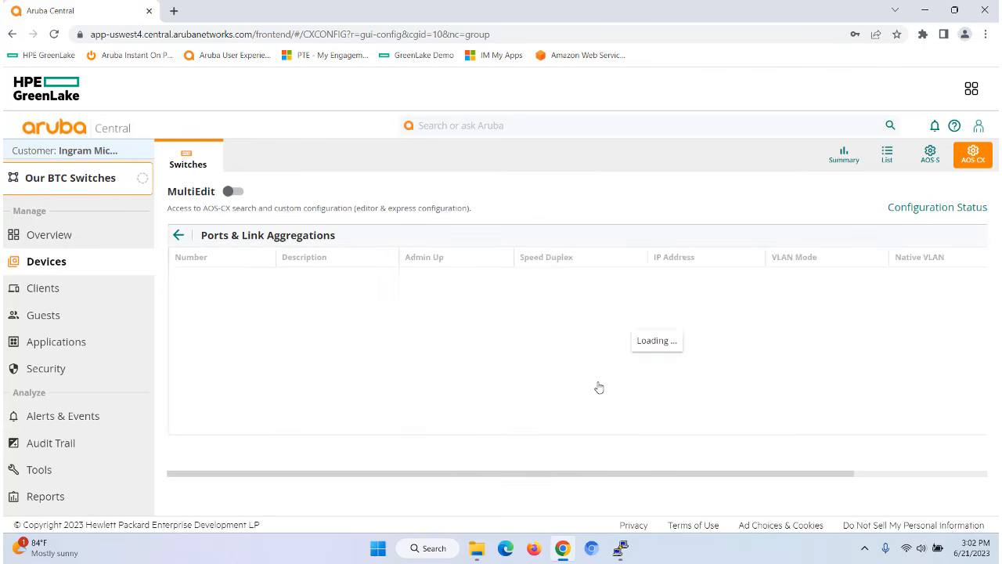
# - Assign access VLAN 185 to port 1/1/18 and save the port settings
pyautogui.scroll(-5, 572, 375)
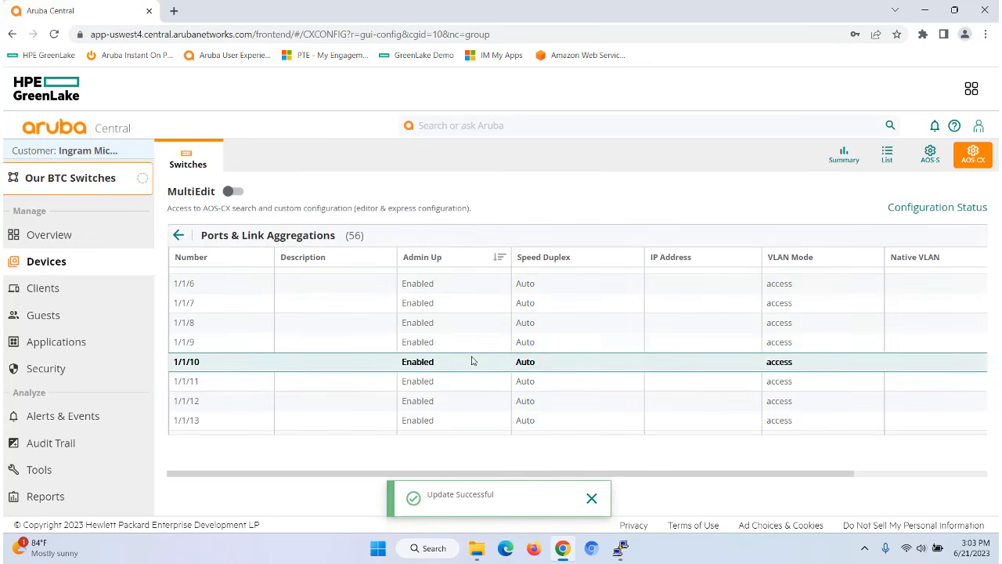
pyautogui.scroll(-2, 473, 360)
pyautogui.click(266, 325)
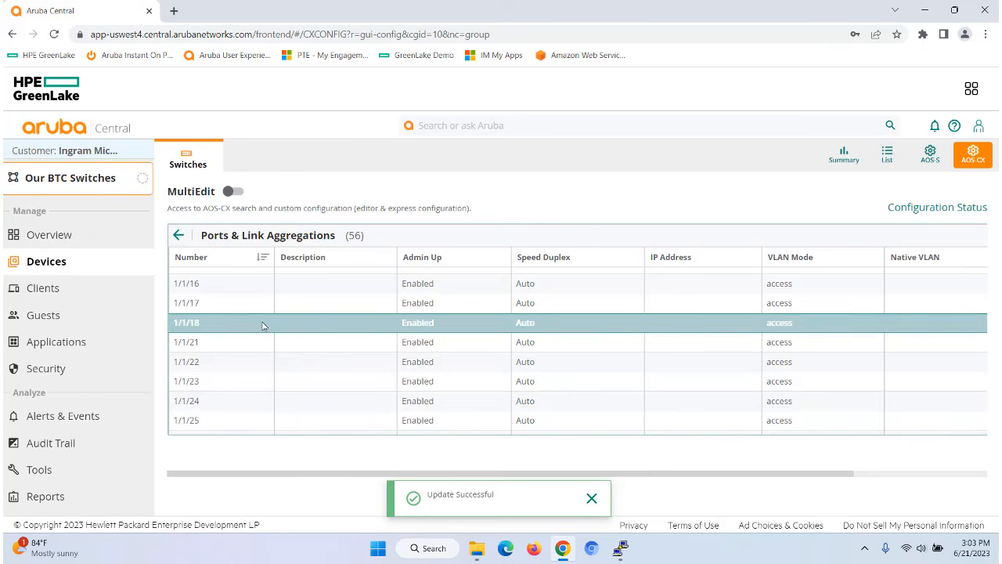
pyautogui.click(909, 415)
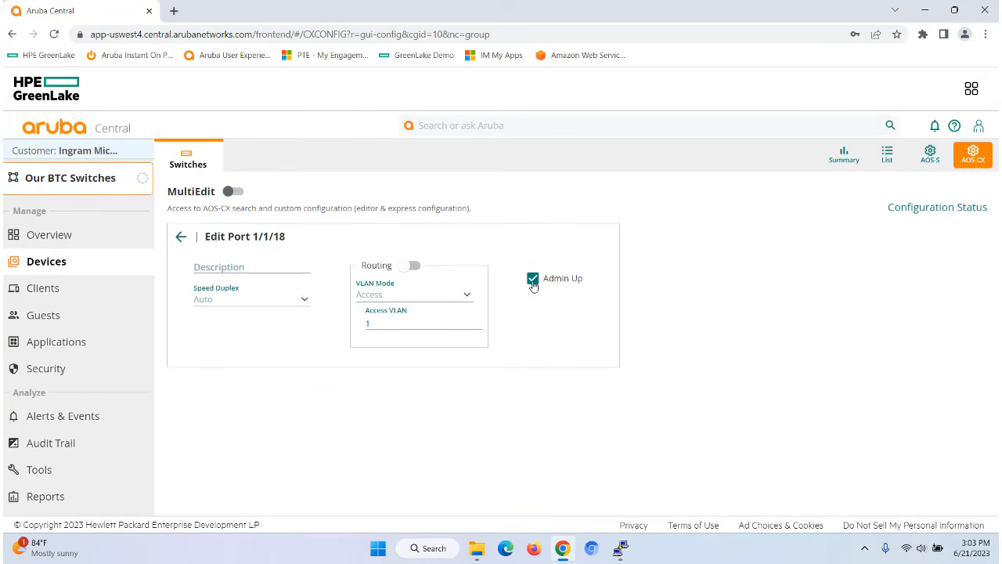
pyautogui.click(397, 321)
pyautogui.write('85')
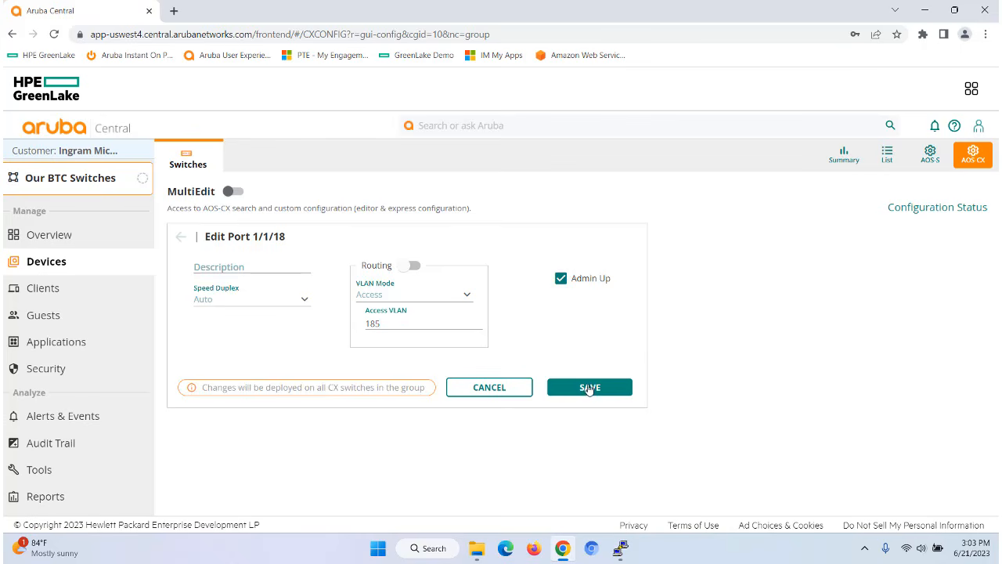
pyautogui.click(587, 387)
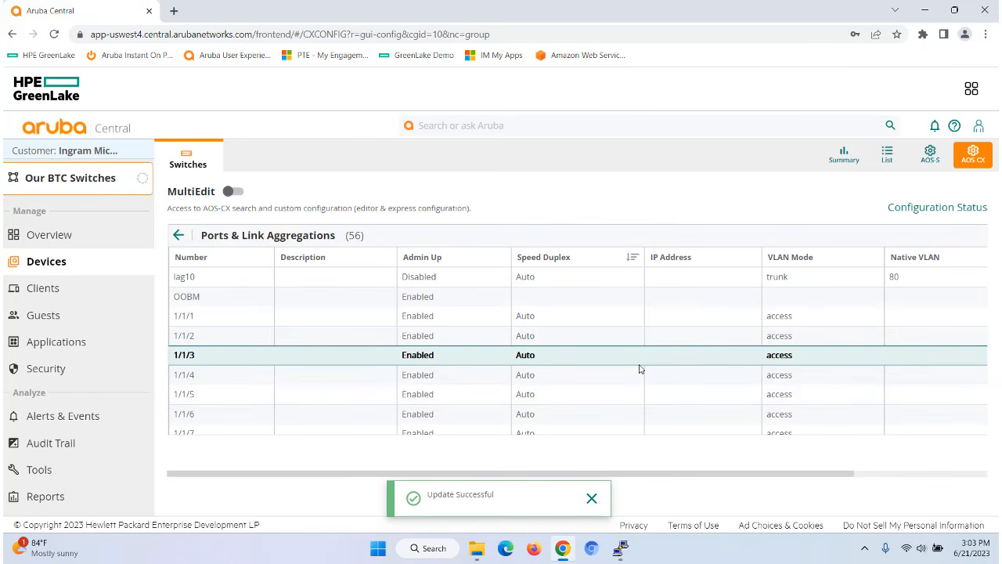
# - Check the group's configuration status and the switch list's sync state, returning to the AOS-CX configuration overview
pyautogui.scroll(-5, 651, 365)
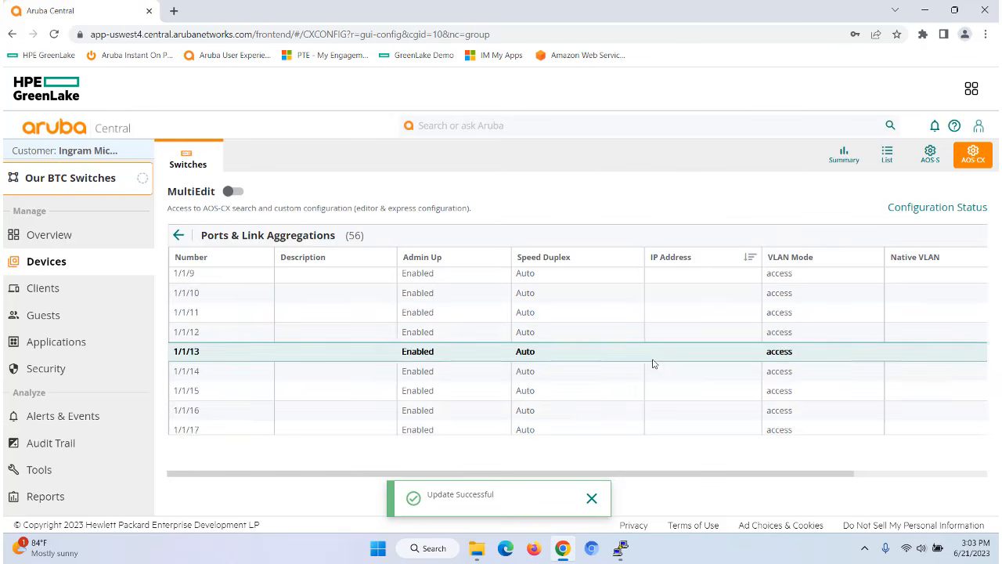
pyautogui.scroll(6, 653, 364)
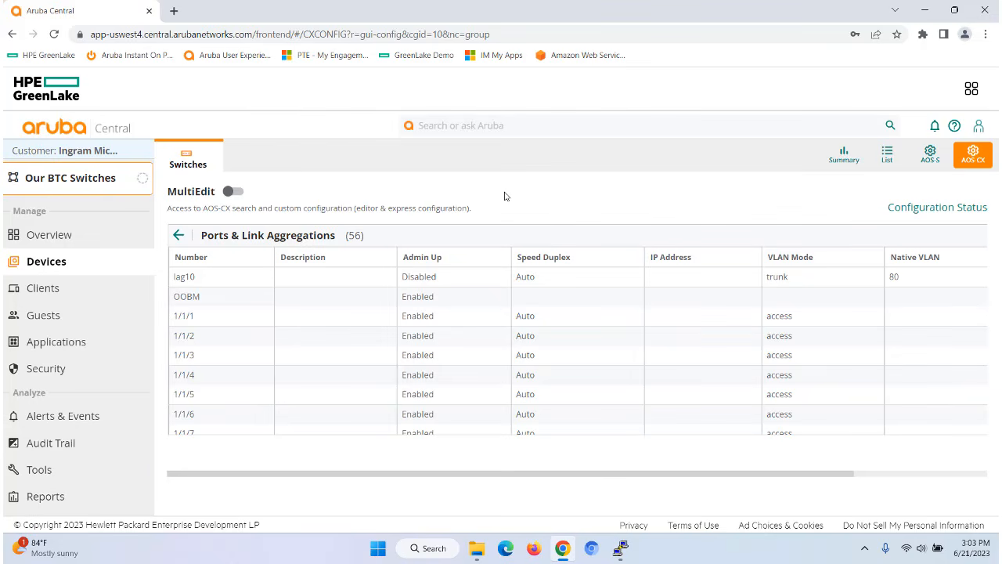
pyautogui.click(929, 207)
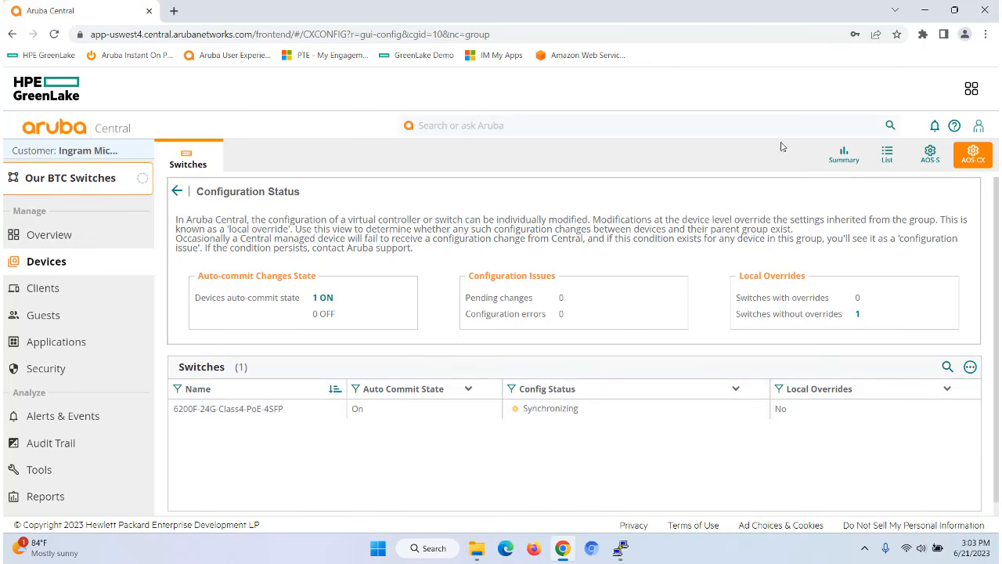
pyautogui.click(885, 157)
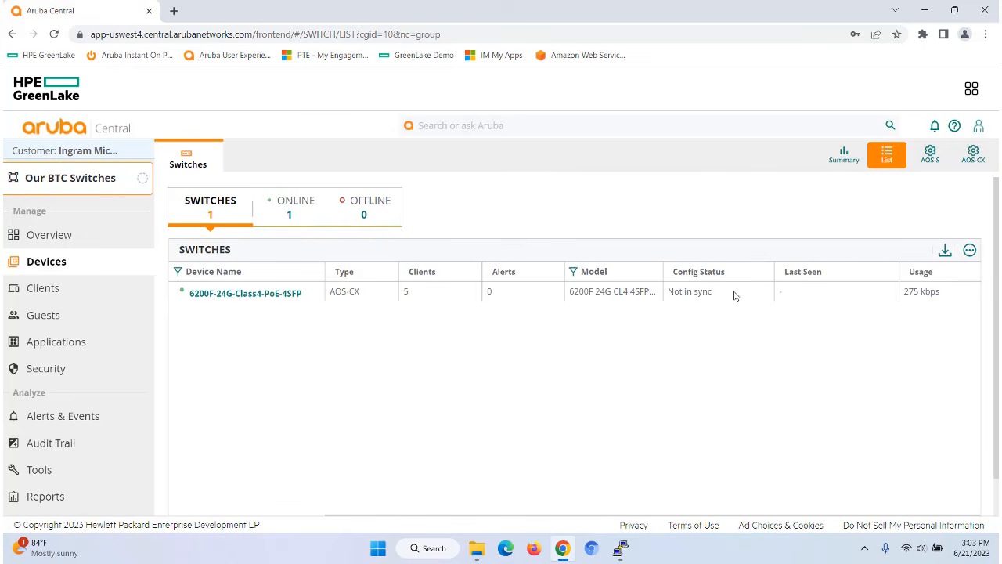
pyautogui.click(973, 154)
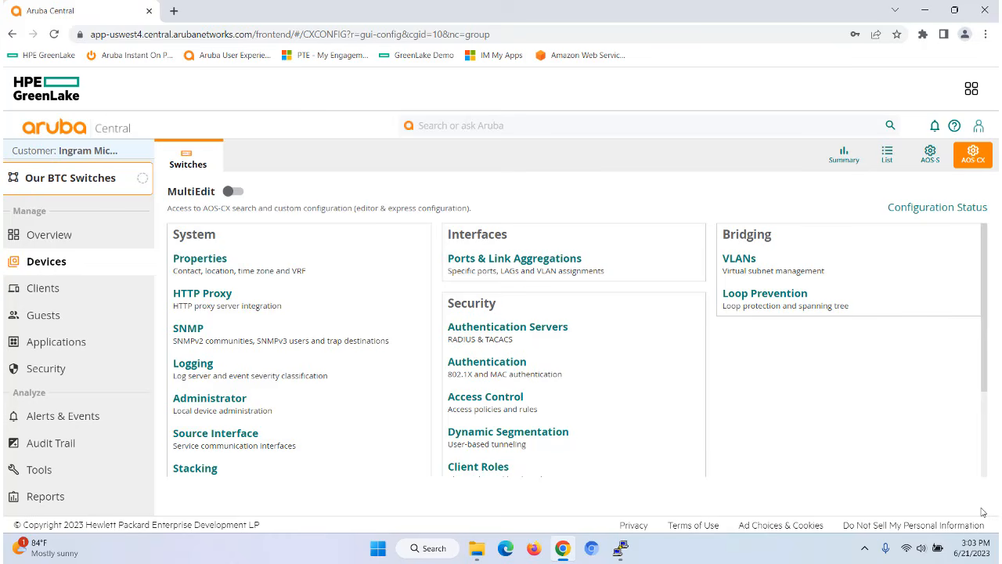
# - Switch to the 6200F's PuTTY session, run sho run, and examine the vlan line in the running configuration
pyautogui.moveTo(620, 548)
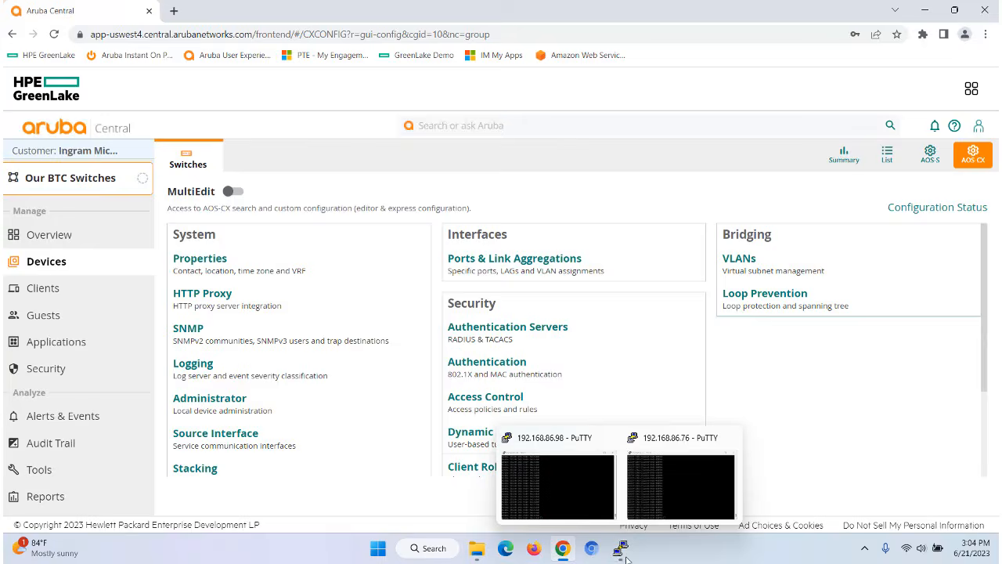
pyautogui.click(645, 510)
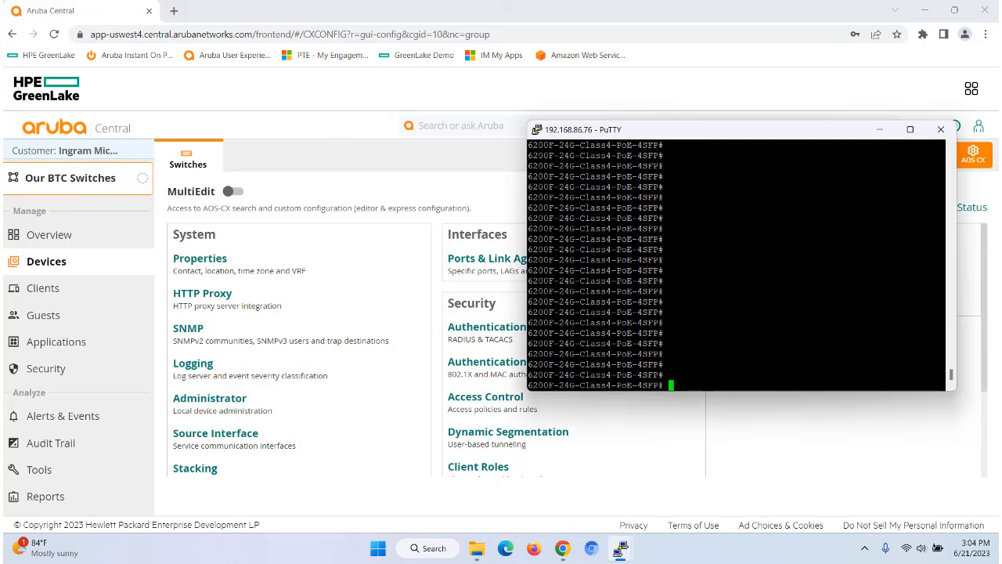
pyautogui.write('sho run')
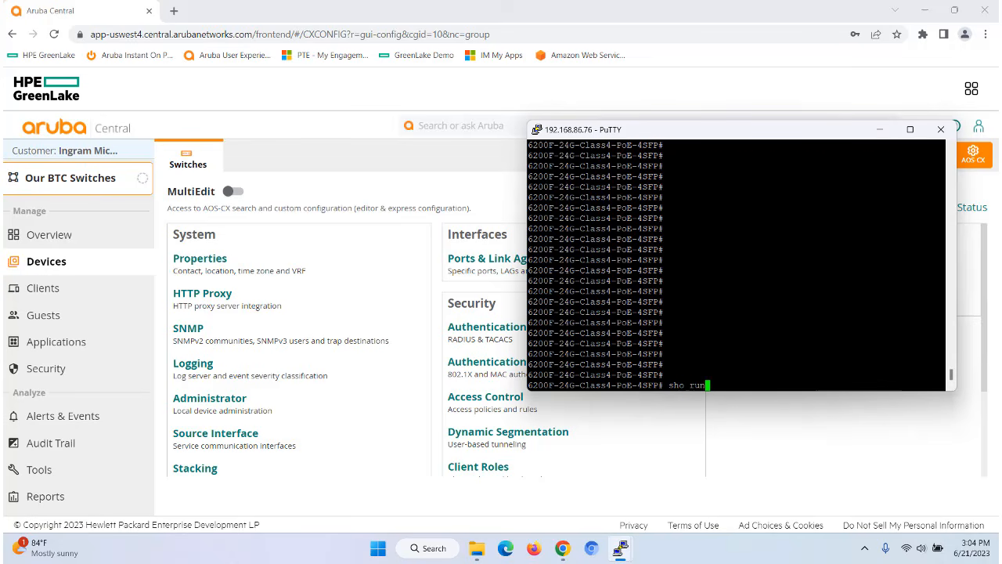
pyautogui.press('Return')
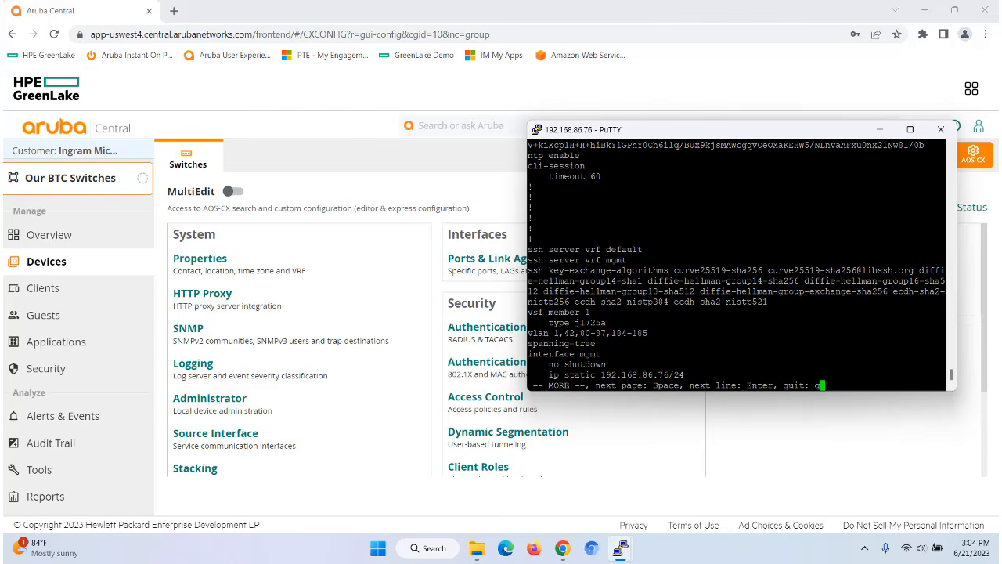
pyautogui.moveTo(615, 333); pyautogui.dragTo(944, 333)
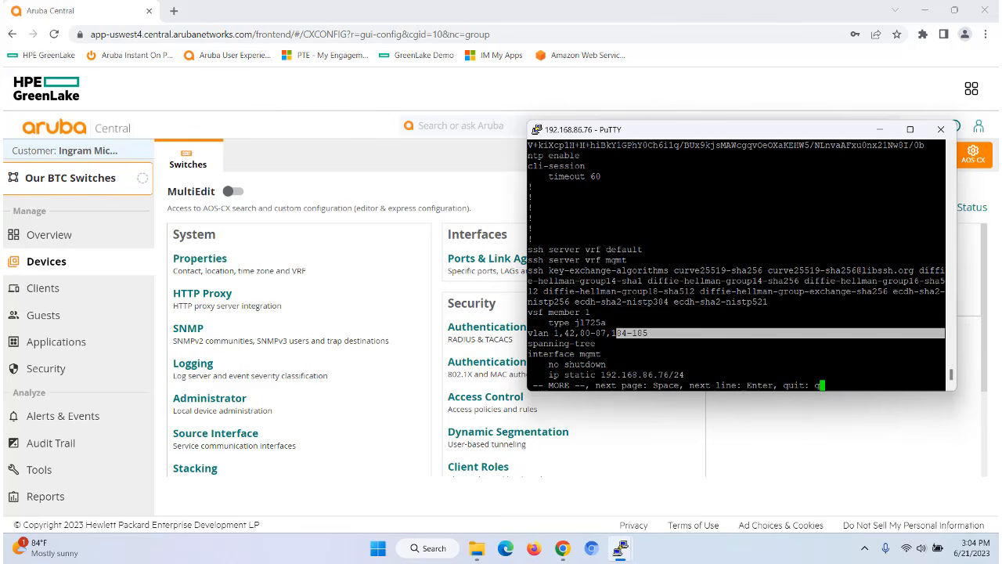
pyautogui.click(615, 332)
# - Page through the running configuration to examine interface lag 10 and the access VLANs on interfaces 1/1/17 and 1/1/18
pyautogui.press('space')
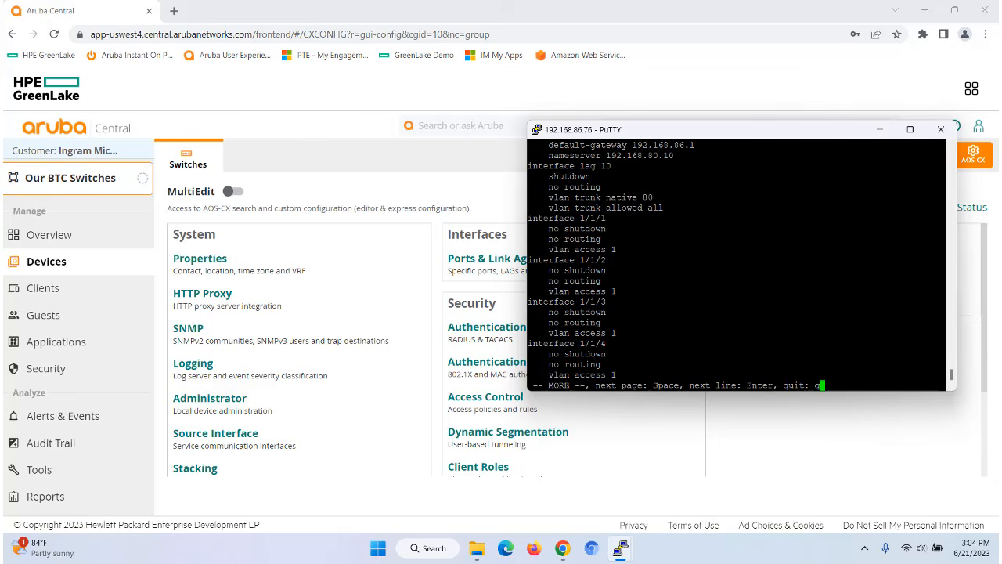
pyautogui.moveTo(529, 166); pyautogui.dragTo(655, 208)
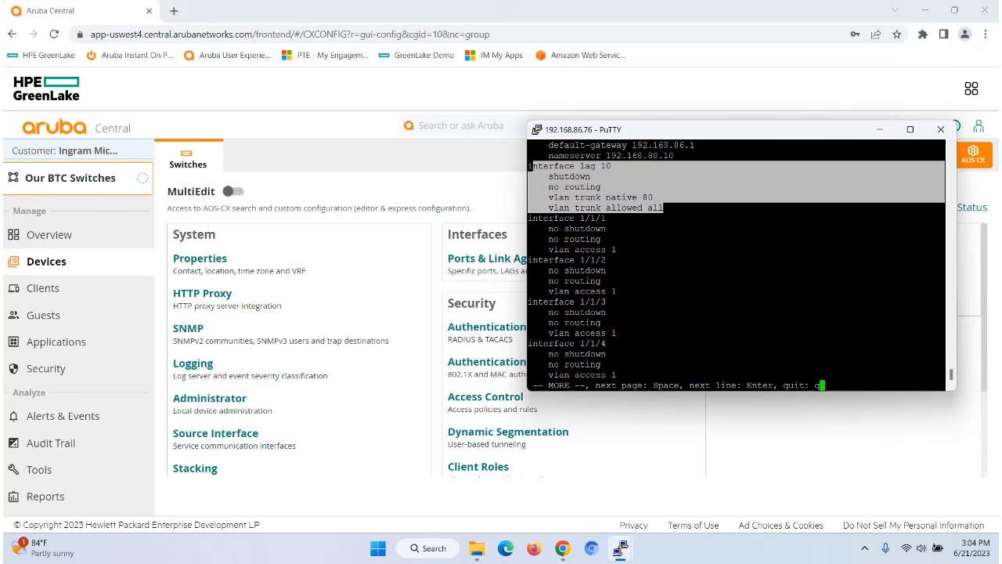
pyautogui.click(662, 208)
pyautogui.press('space')
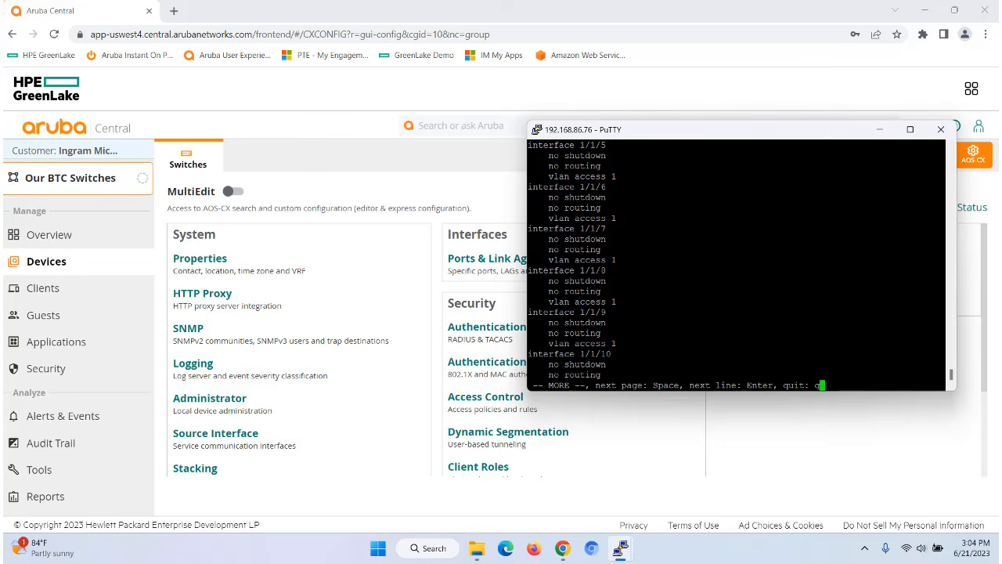
pyautogui.press('space')
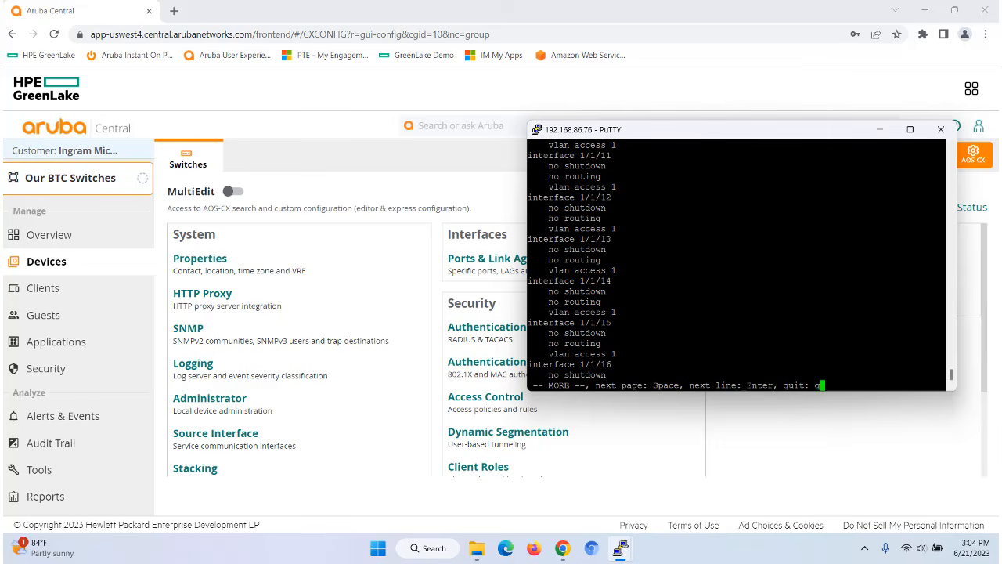
pyautogui.press('space')
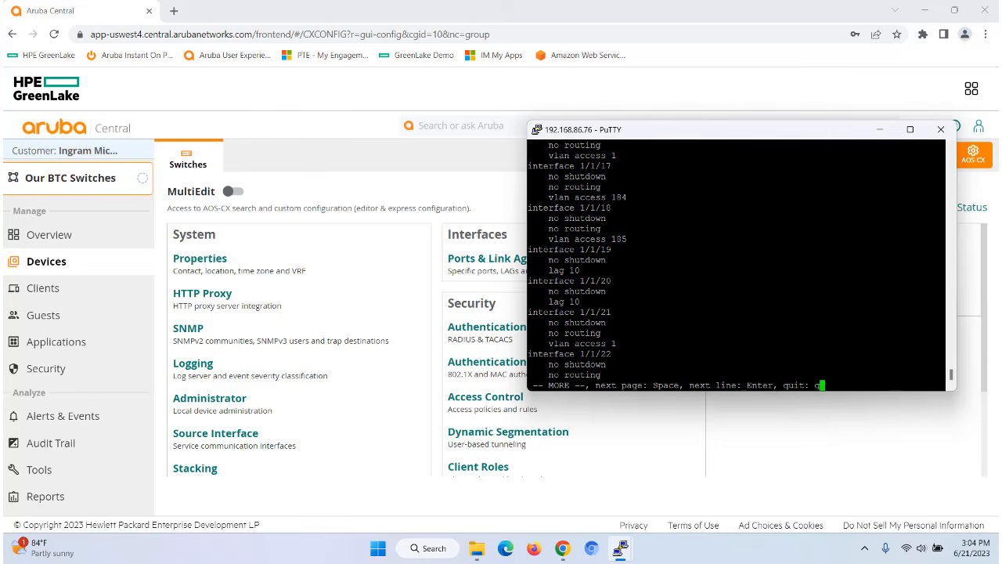
pyautogui.moveTo(704, 238); pyautogui.dragTo(539, 168)
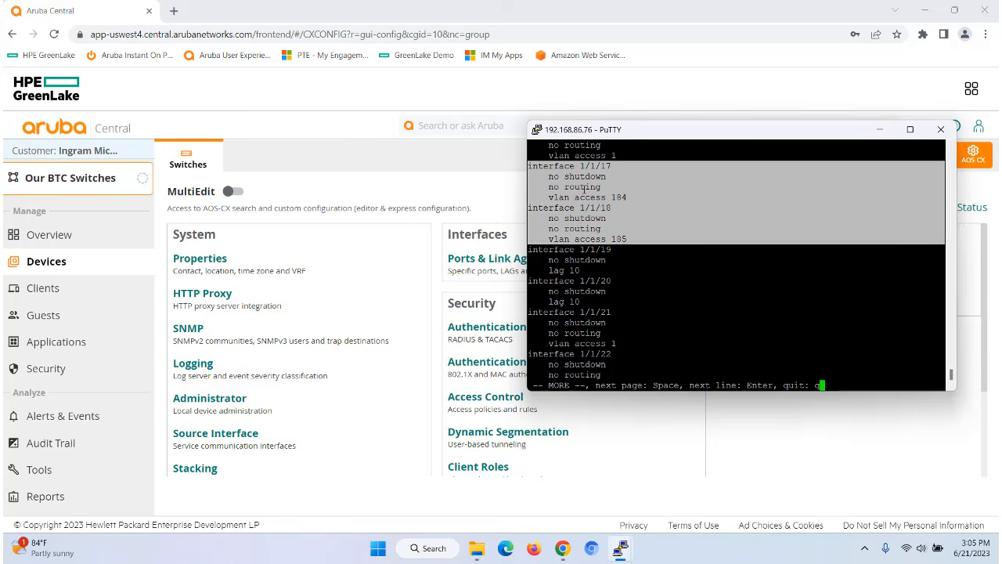
# - Quit the running-config listing and fill the terminal with blank prompts to move the old output out of view
pyautogui.press('q')
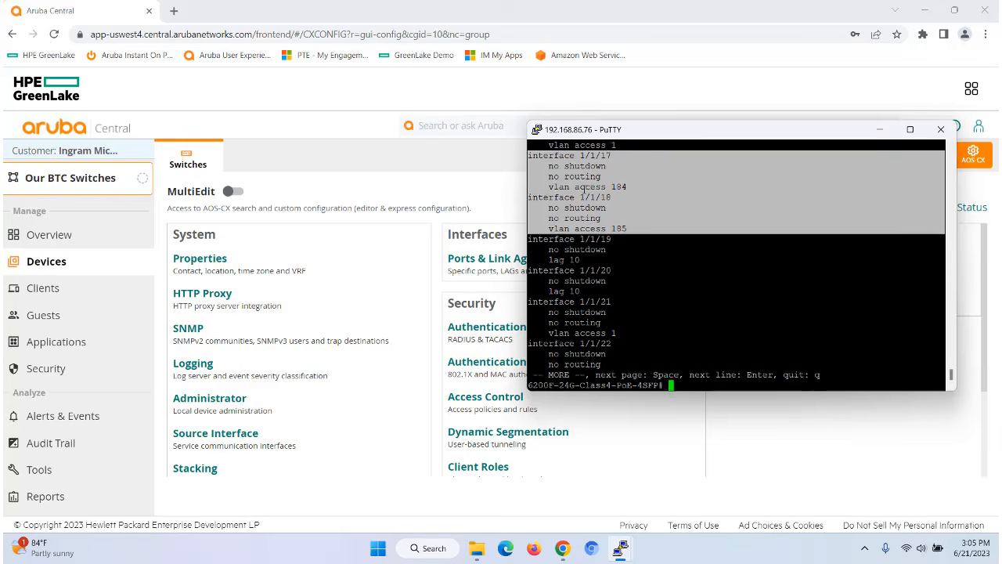
pyautogui.press('Return')
pyautogui.press('Return')
pyautogui.press('Return')
pyautogui.press('Return')
pyautogui.press('Return')
pyautogui.press('Return')
pyautogui.press('Return')
pyautogui.press('Return')
pyautogui.press('Return')
pyautogui.press('Return')
pyautogui.press('Return')
pyautogui.press('Return')
pyautogui.press('Return')
pyautogui.press('Return')
pyautogui.press('Return')
pyautogui.press('Return')
pyautogui.press('Return')
pyautogui.press('Return')
pyautogui.press('Return')
pyautogui.press('Return')
pyautogui.press('Return')
pyautogui.press('Return')
pyautogui.press('Return')
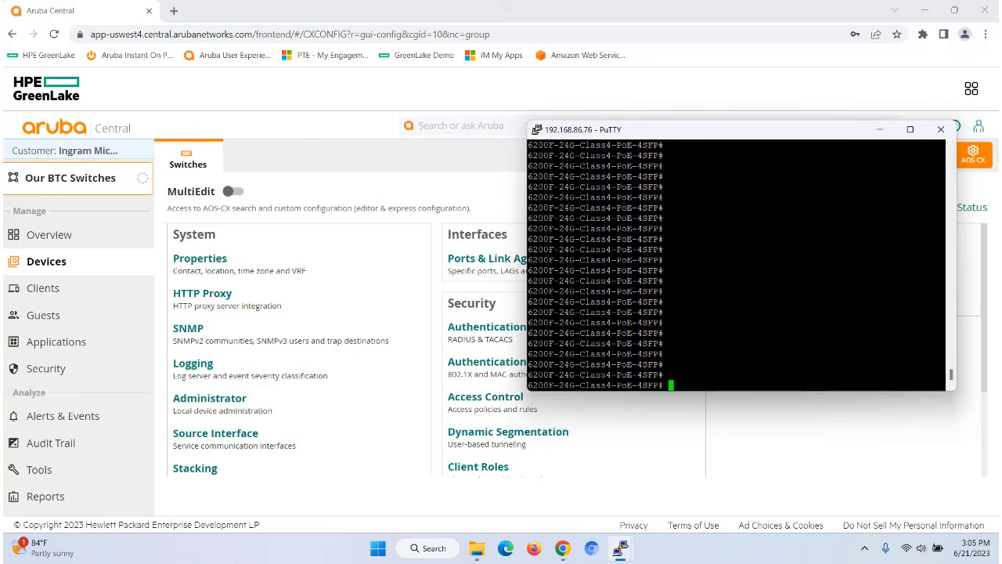
# - Back in Aruba Central, enable MultiEdit and open the 6200F switch's configuration for editing
pyautogui.click(782, 478)
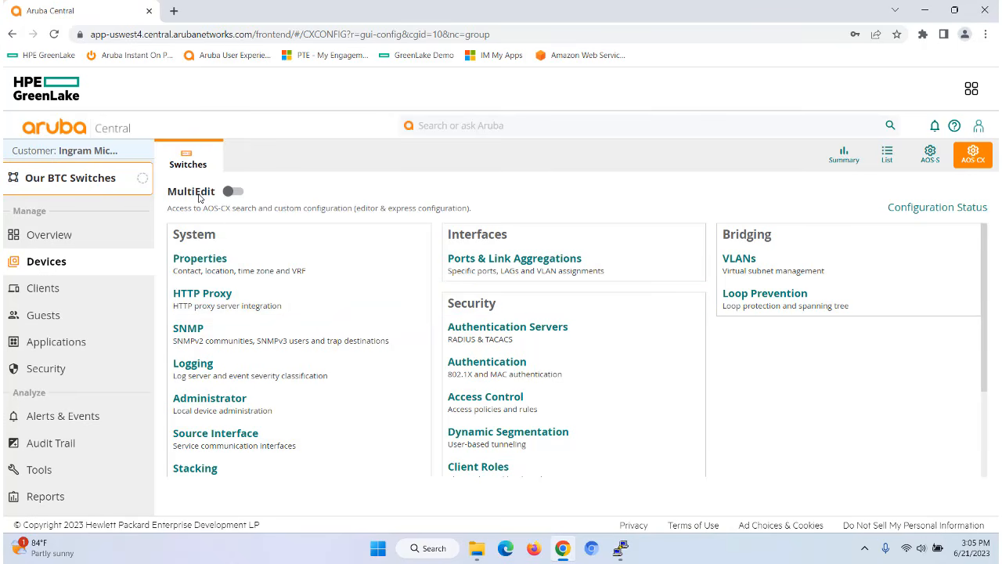
pyautogui.click(235, 192)
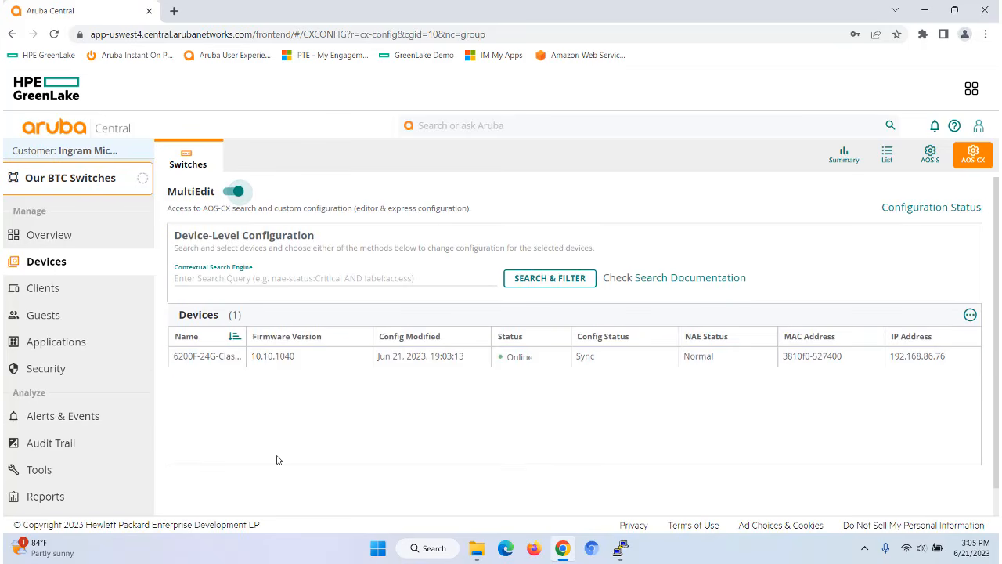
pyautogui.click(217, 362)
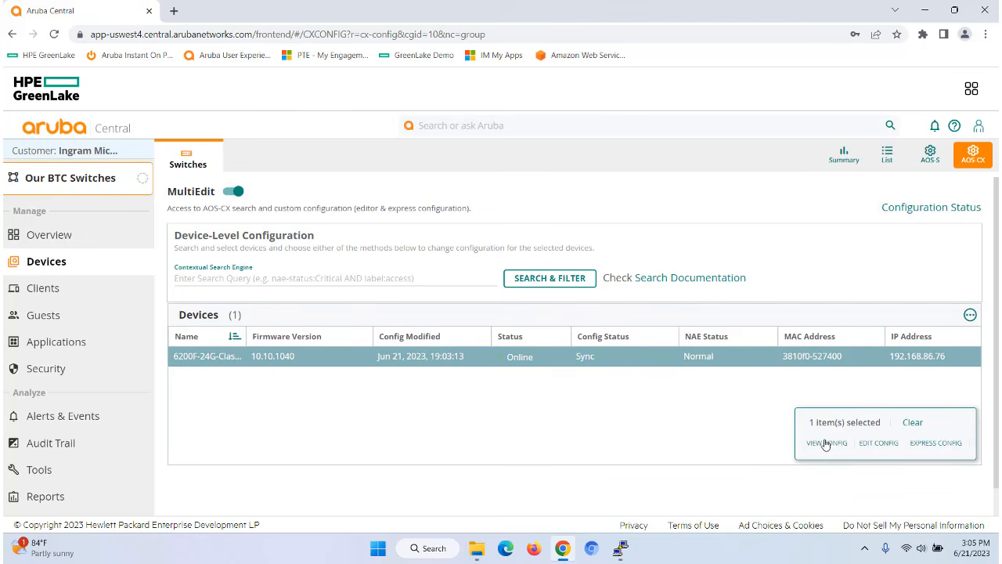
pyautogui.click(881, 447)
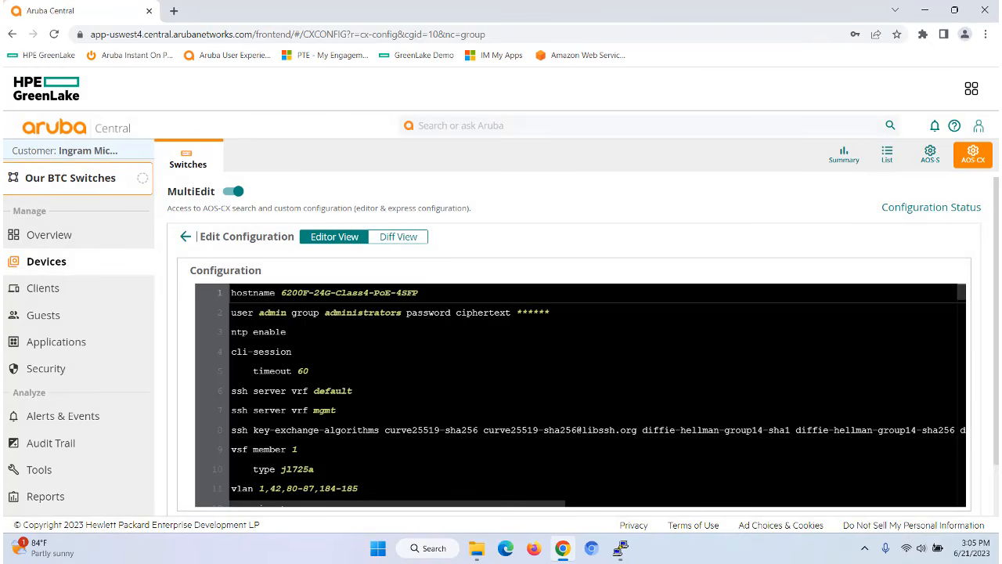
# - Change the vlan line in the switch's configuration to vlan 1,42,80-87,184-186 and save the configuration
pyautogui.scroll(-1, 579, 392)
pyautogui.click(357, 448)
pyautogui.press('BackSpace')
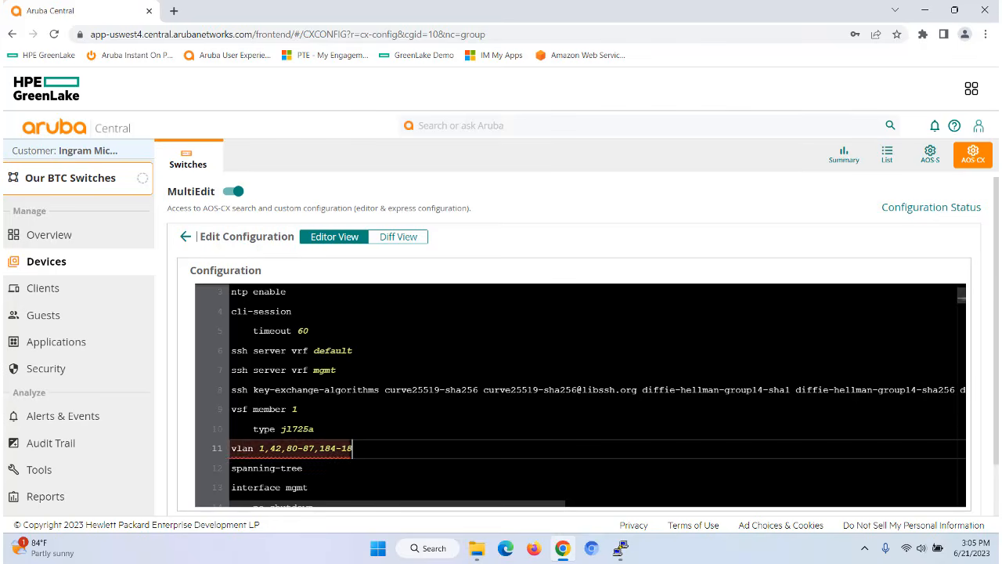
pyautogui.write('6')
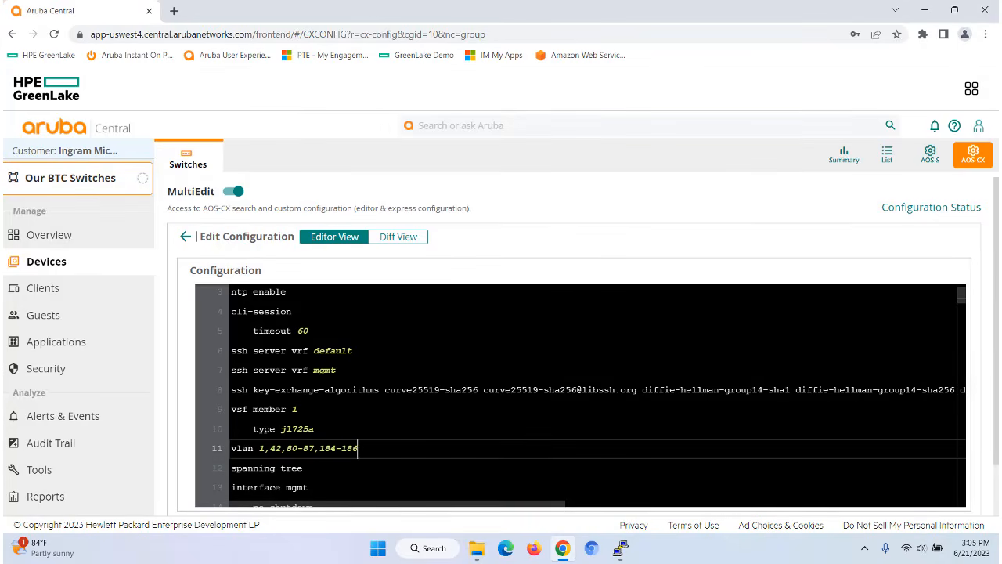
pyautogui.scroll(-4, 579, 392)
pyautogui.scroll(5, 579, 391)
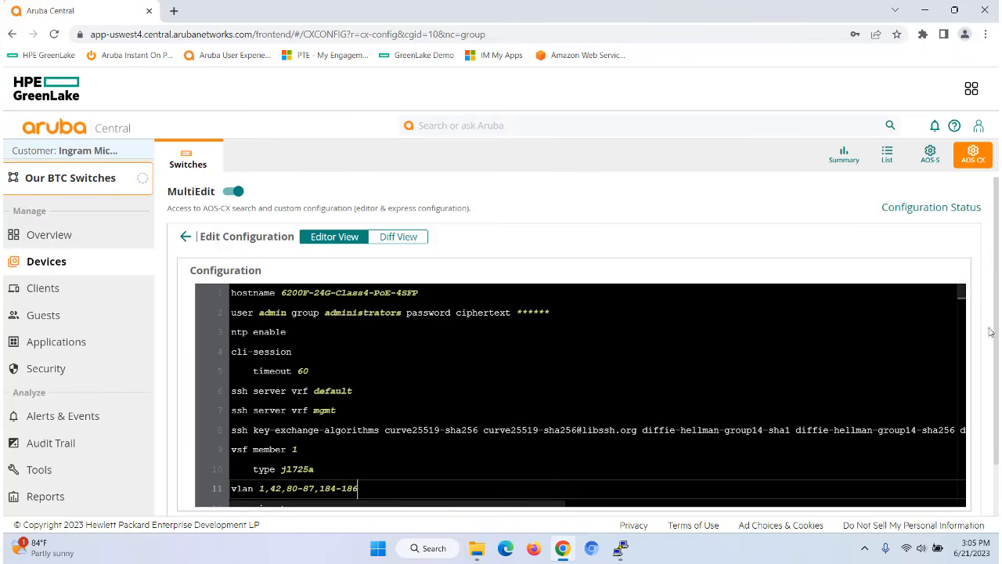
pyautogui.scroll(-1, 580, 344)
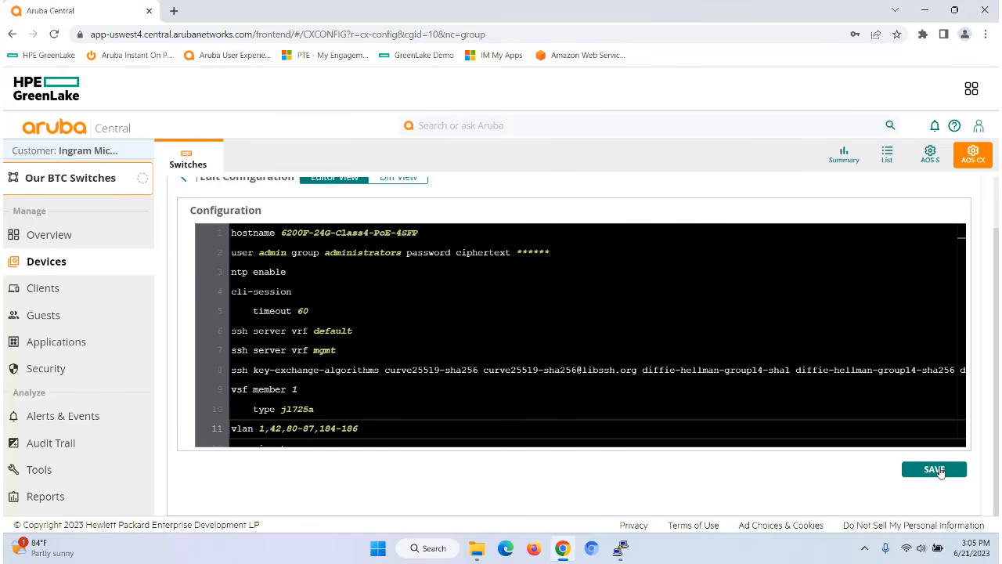
pyautogui.click(935, 469)
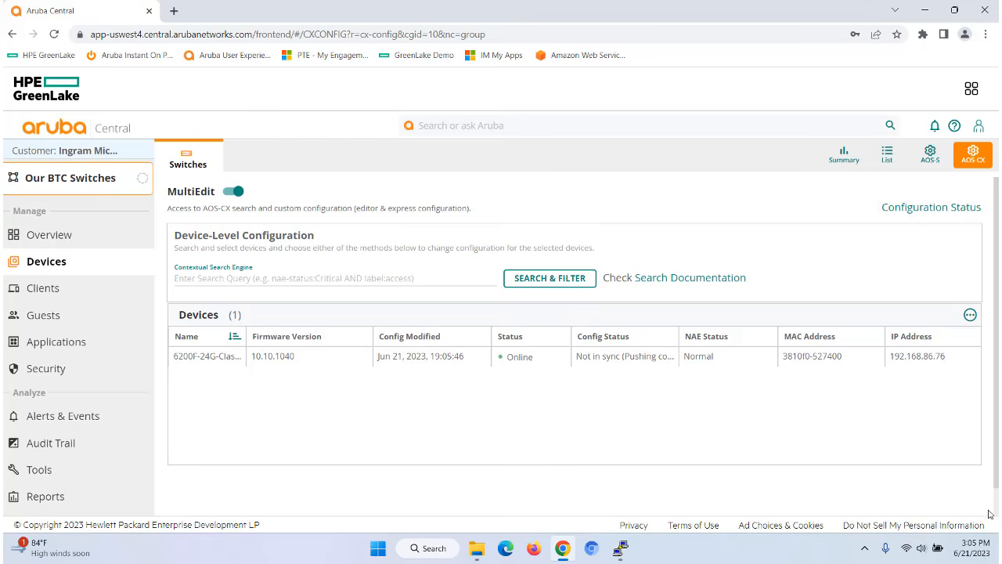
# - Disable MultiEdit and open the AOS-CX group's Configuration Status to check the 6200F's synchronization
pyautogui.click(232, 193)
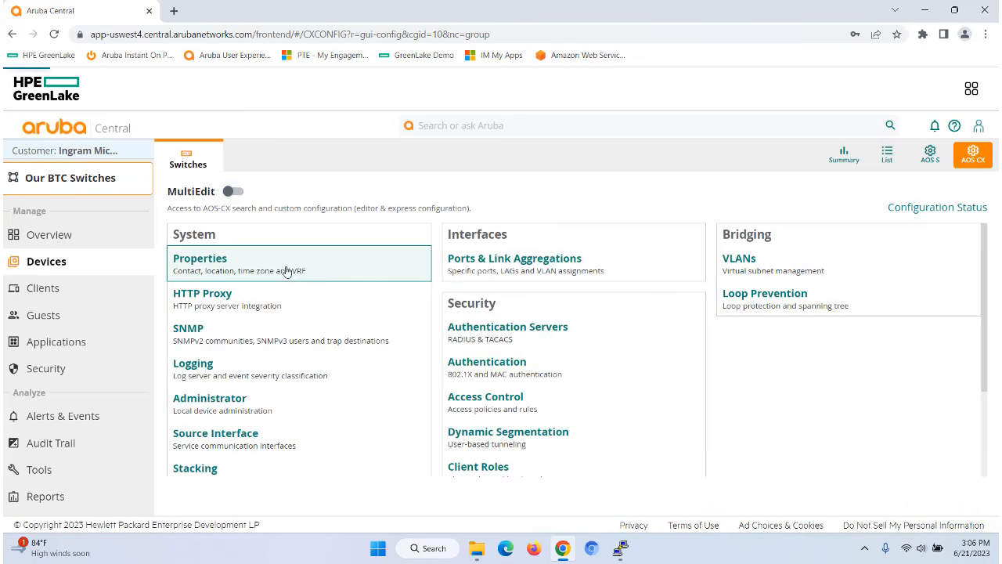
pyautogui.click(956, 211)
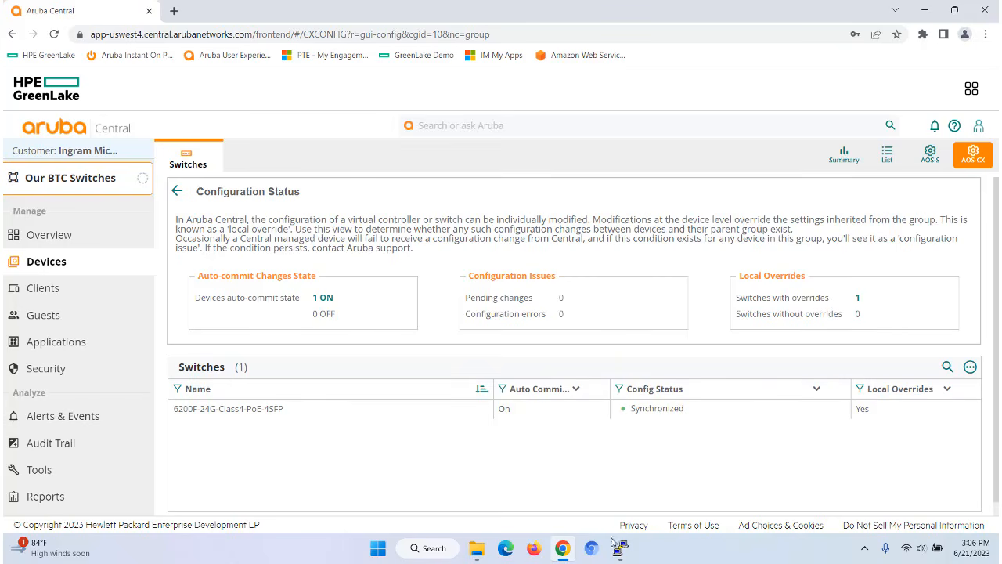
# - Switch to the 6200F's PuTTY session, run sho run, and highlight the vlan line in the running configuration
pyautogui.moveTo(619, 546)
pyautogui.click(694, 478)
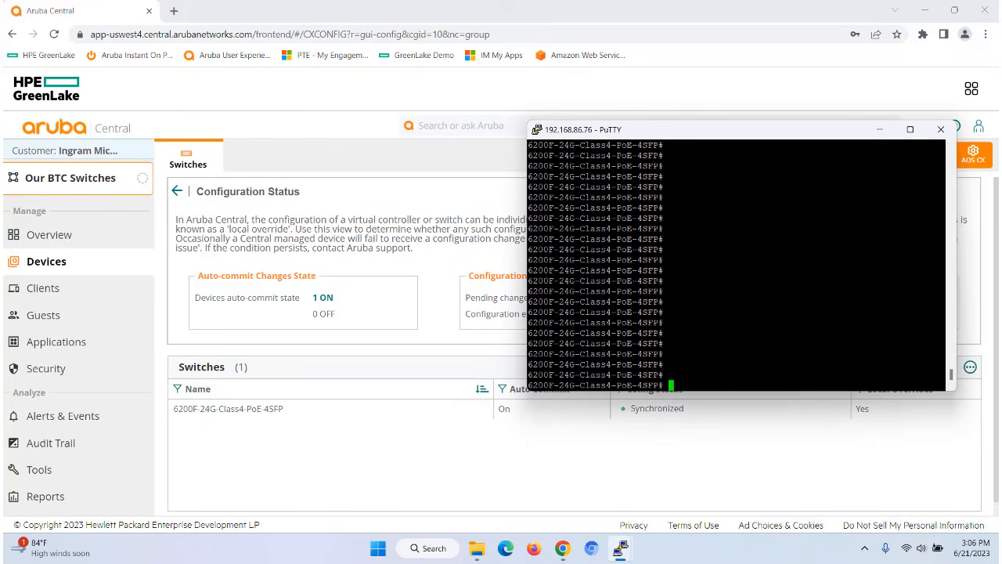
pyautogui.write('sho run')
pyautogui.press('Return')
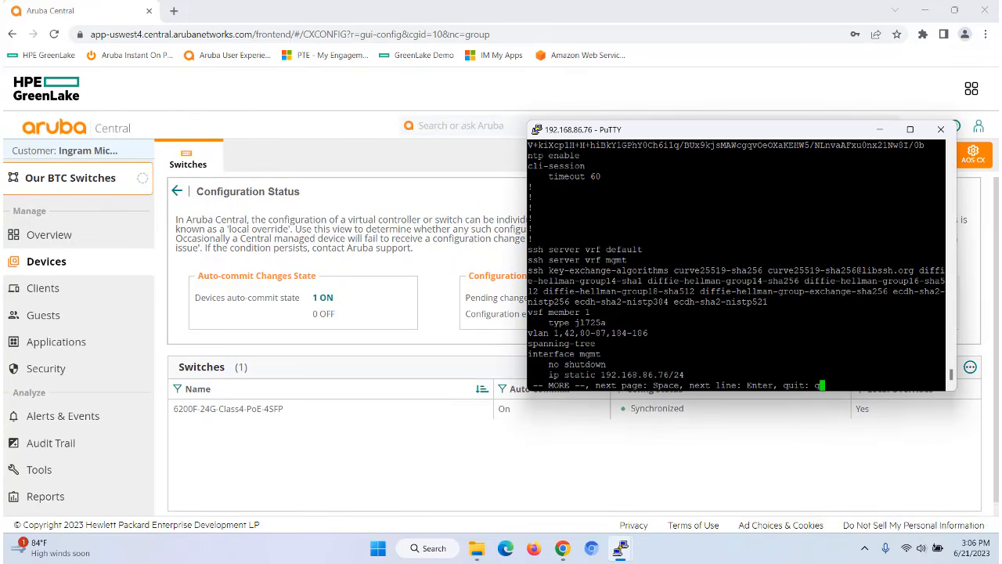
pyautogui.moveTo(900, 332); pyautogui.dragTo(528, 333)
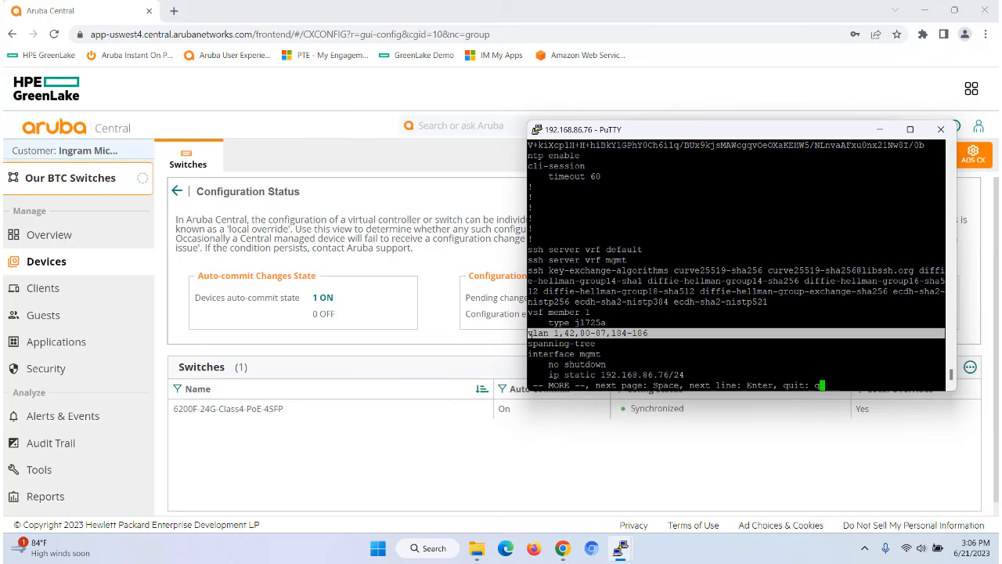
# - Return to Aruba Central and leave Configuration Status for the AOS-CX group's configuration overview
pyautogui.click(471, 457)
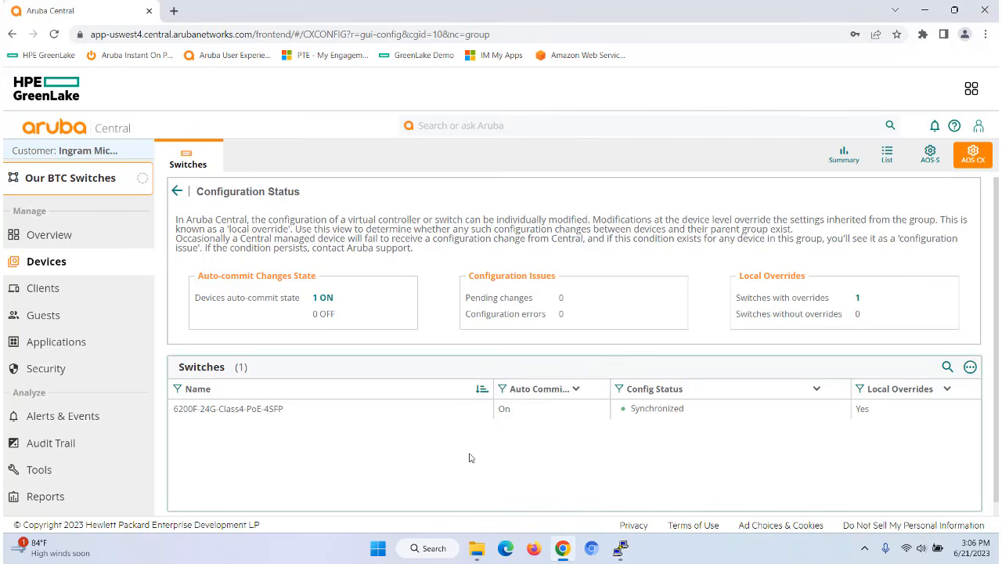
pyautogui.click(176, 193)
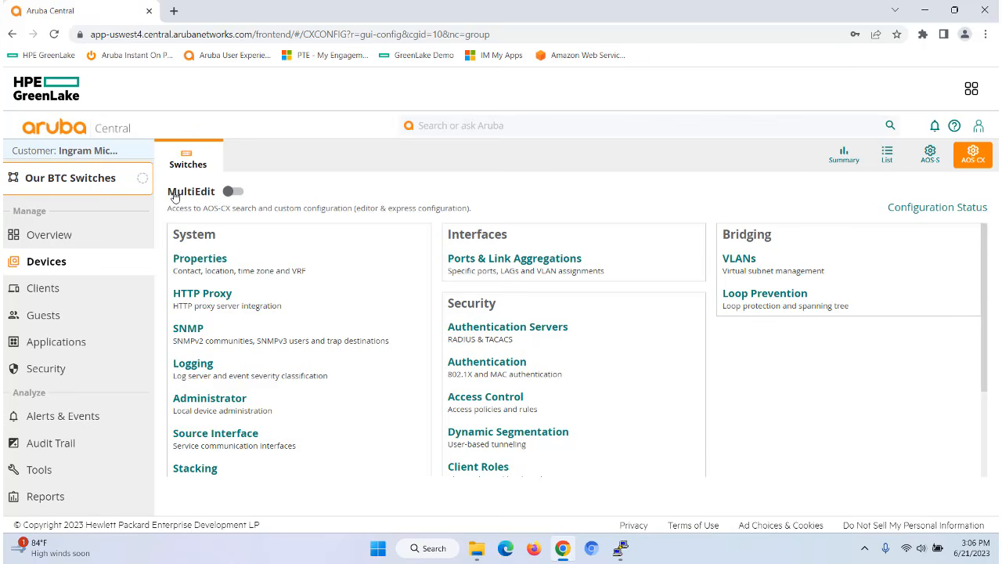